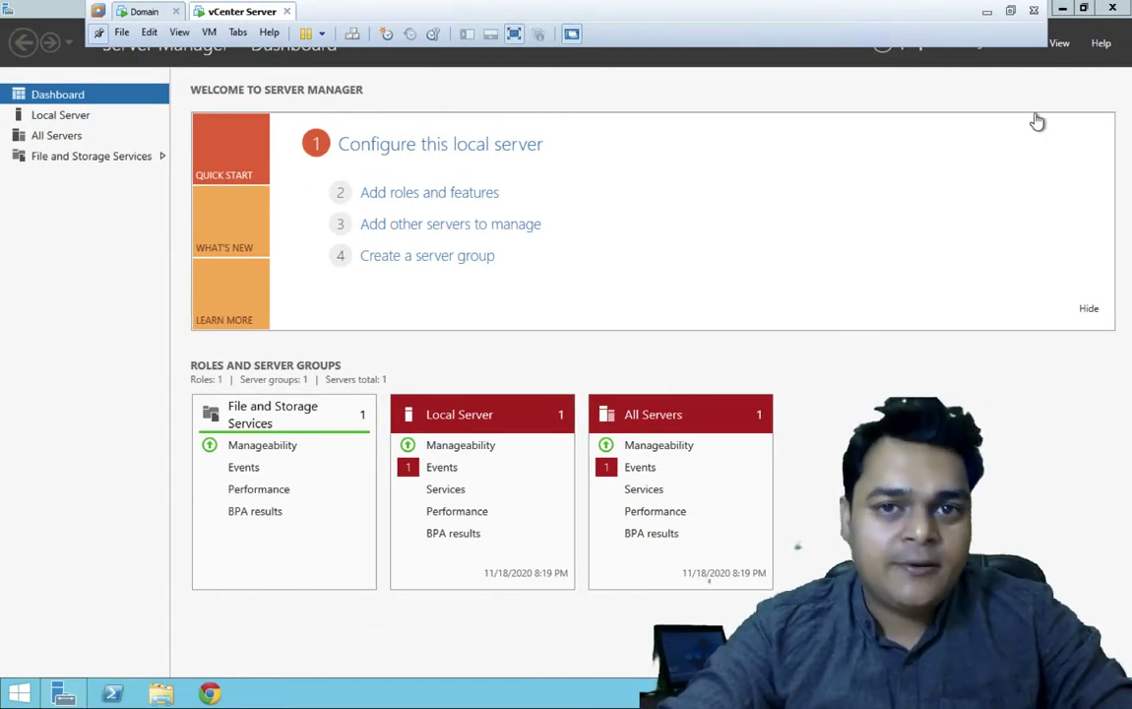
- Dismiss the search bar and minimise Server Manager to reveal the VM's Windows Server desktop
left_click(1058, 8)
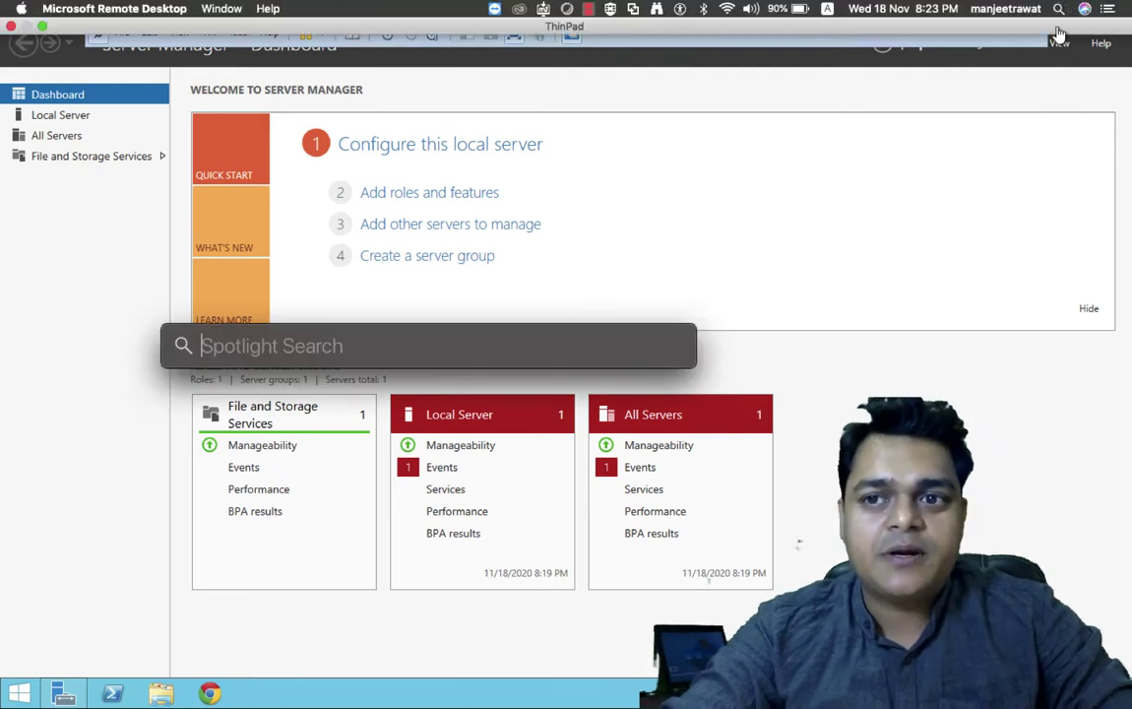
left_click(1014, 262)
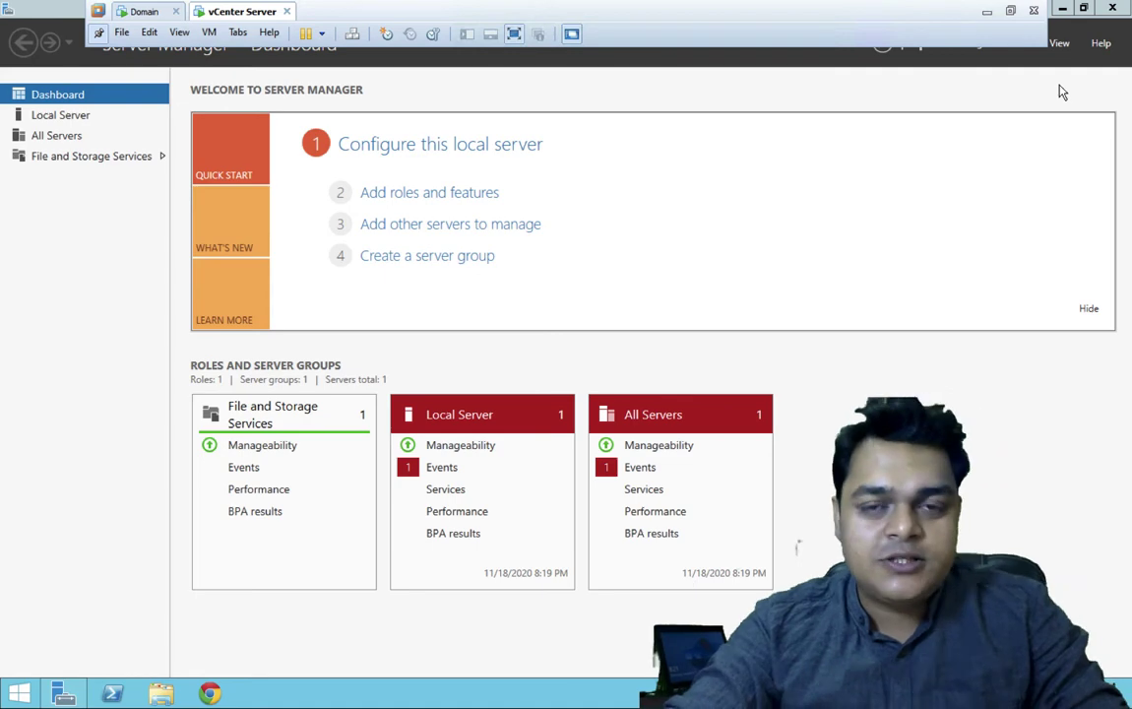
left_click(1067, 11)
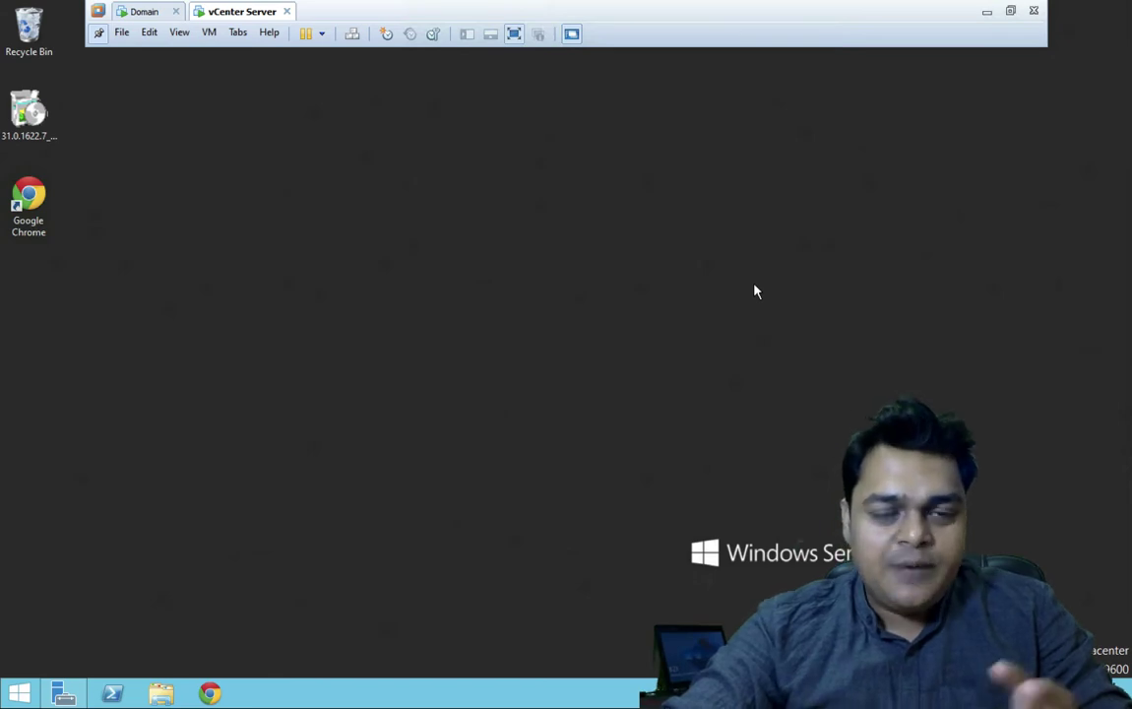
- Switch spaces to the full-screen Keynote slide 'Class-20 How to Configure DHCP Failover'
key("ctrl+Right")
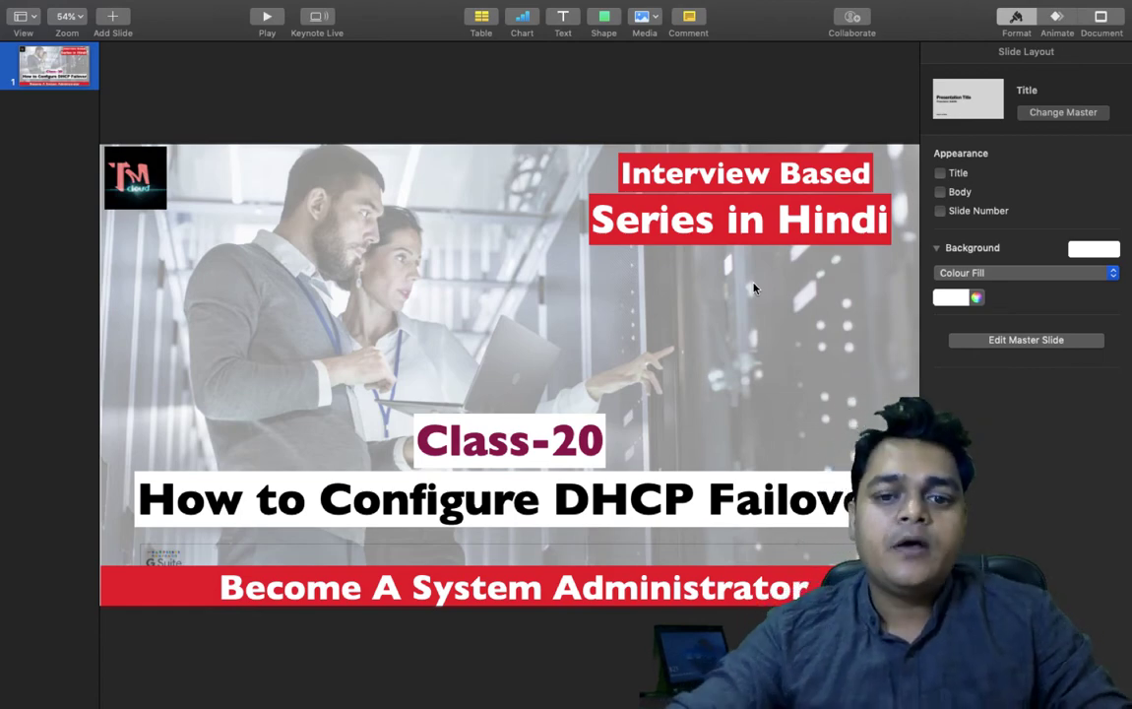
- From the Mac desktop, launch Paint S via a search for 'paint' and start a new image
key("ctrl+Left")
key("ctrl+Right")
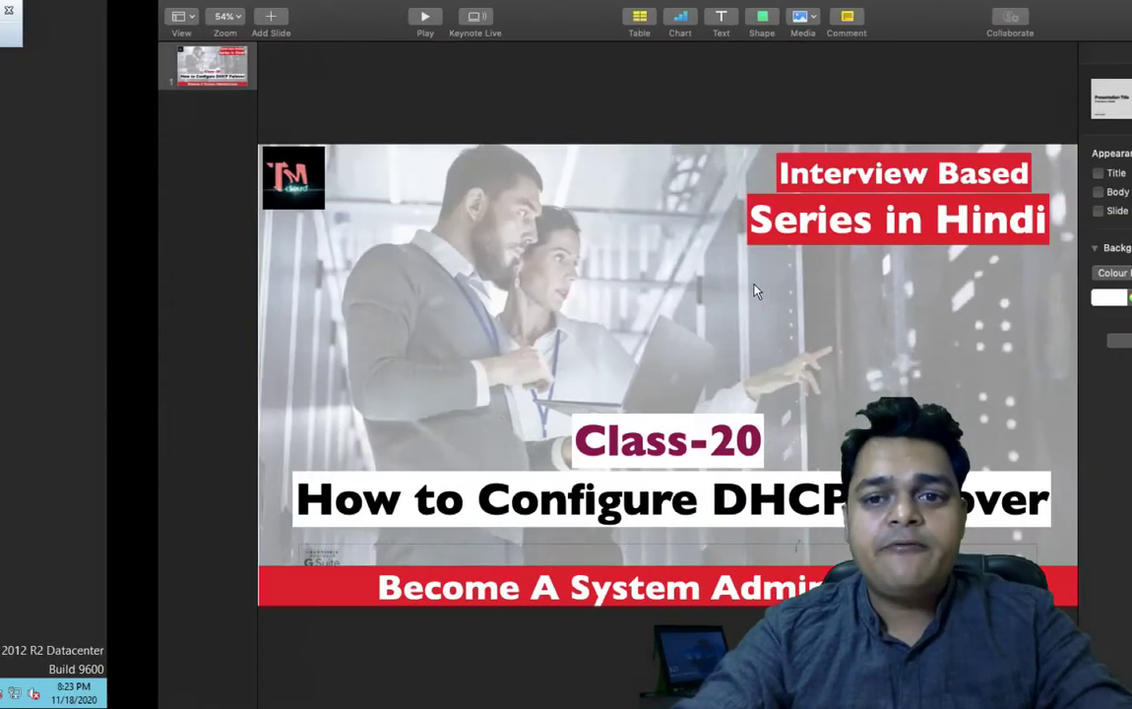
key("ctrl+Left")
key("ctrl+Left")
key("super+space")
type("paint")
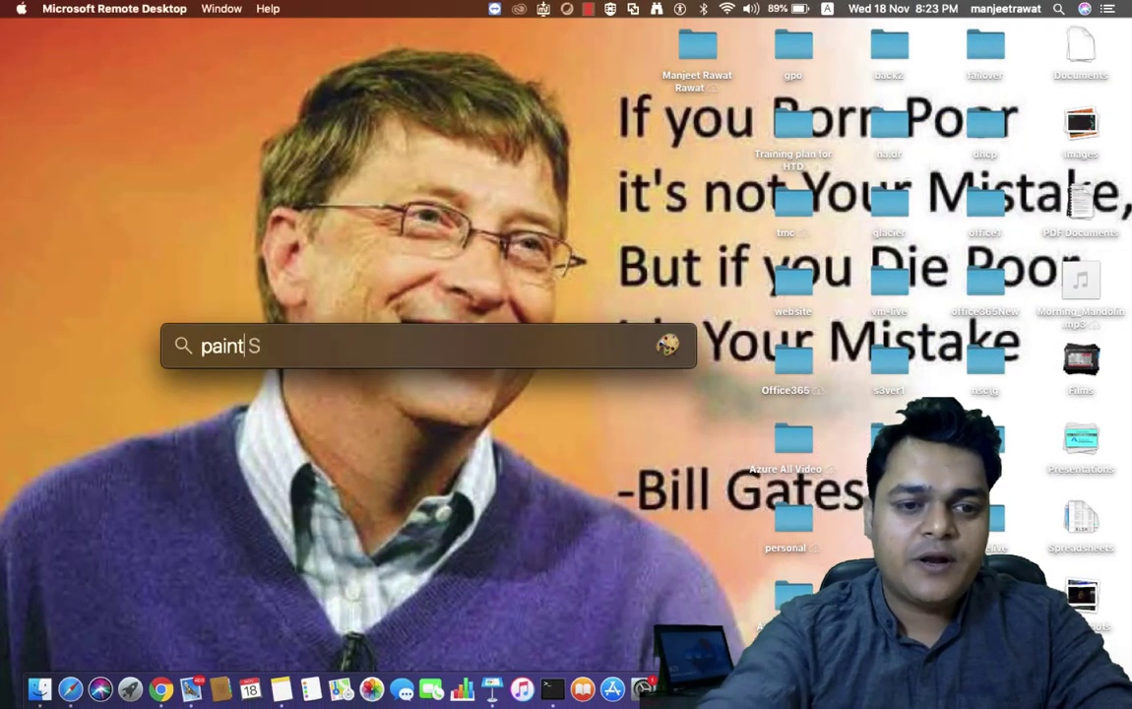
key("Escape")
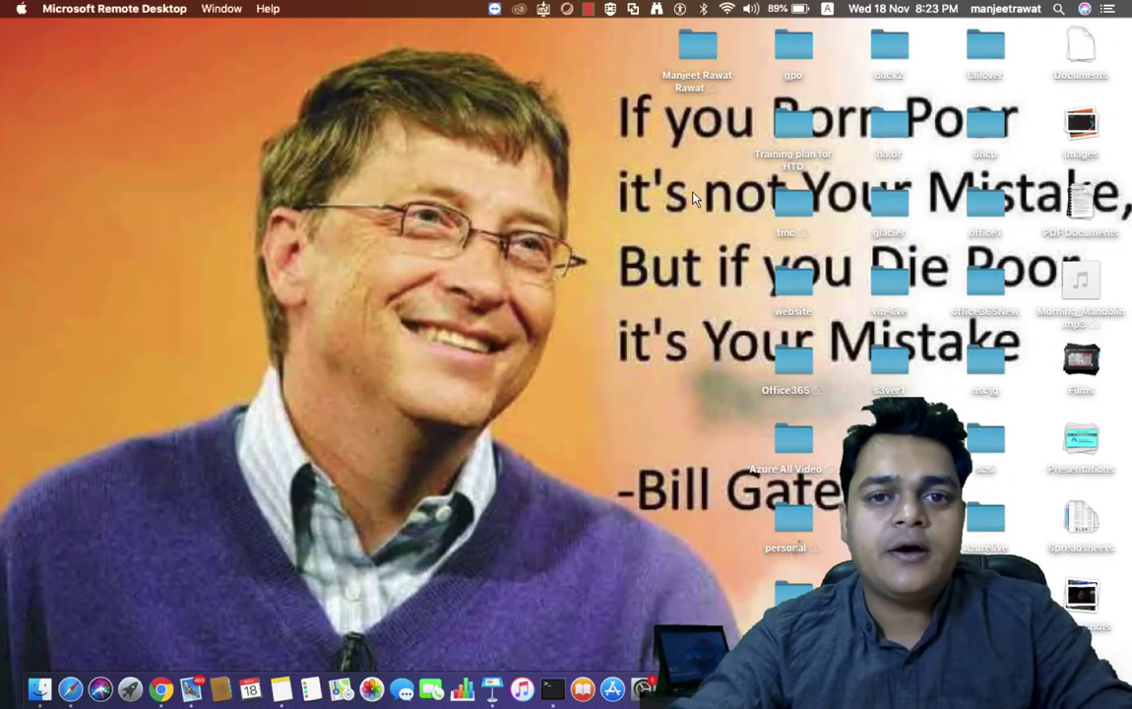
left_click(439, 418)
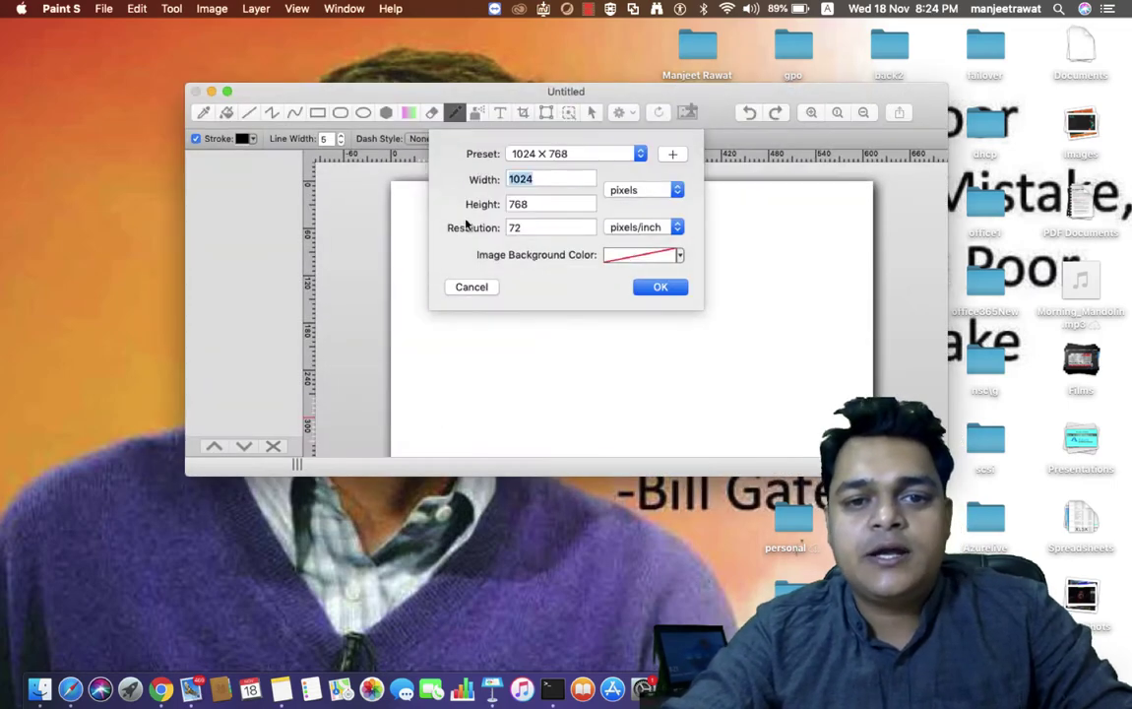
- Accept the 1024×768 size for the new canvas and make the Paint S window full-screen
left_click(650, 287)
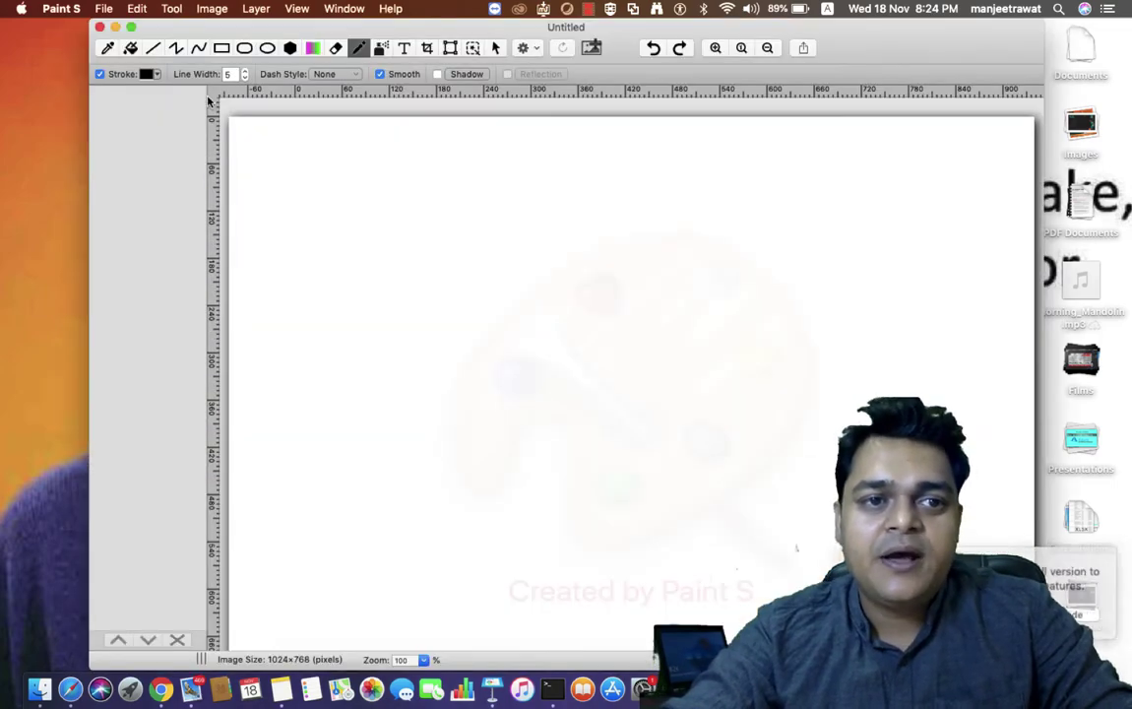
left_click(132, 28)
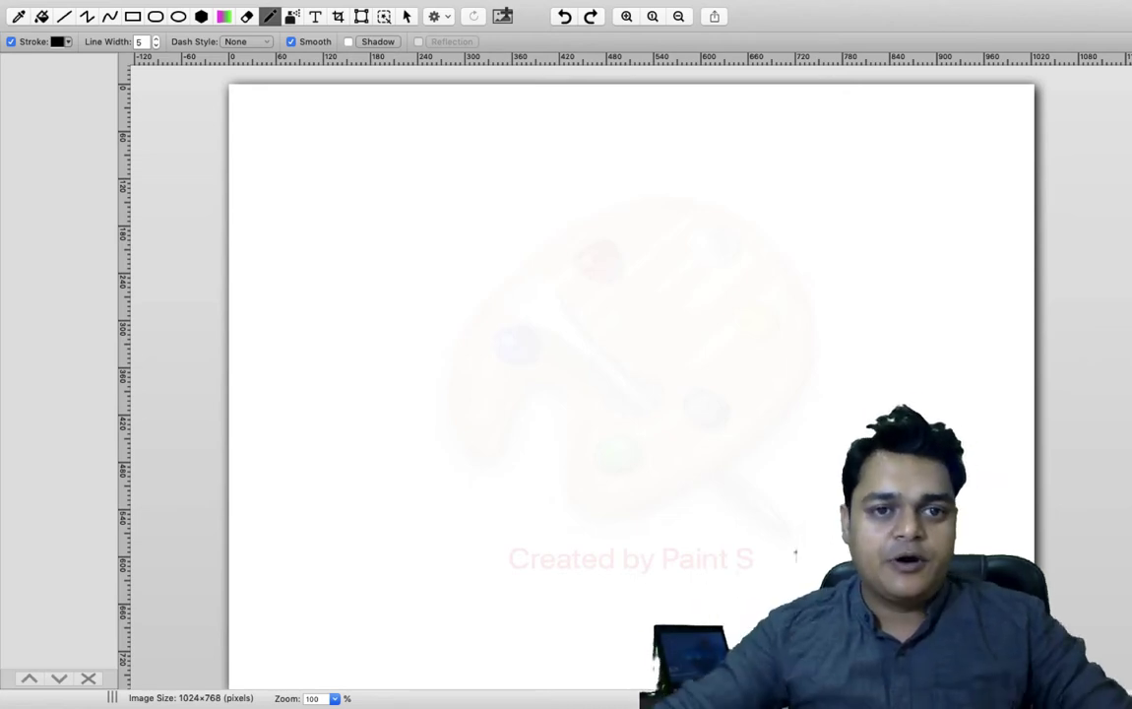
- Draw the left and right monitor boxes with the Rectangle tool
left_click(131, 16)
left_click_drag(320, 217, 361, 315)
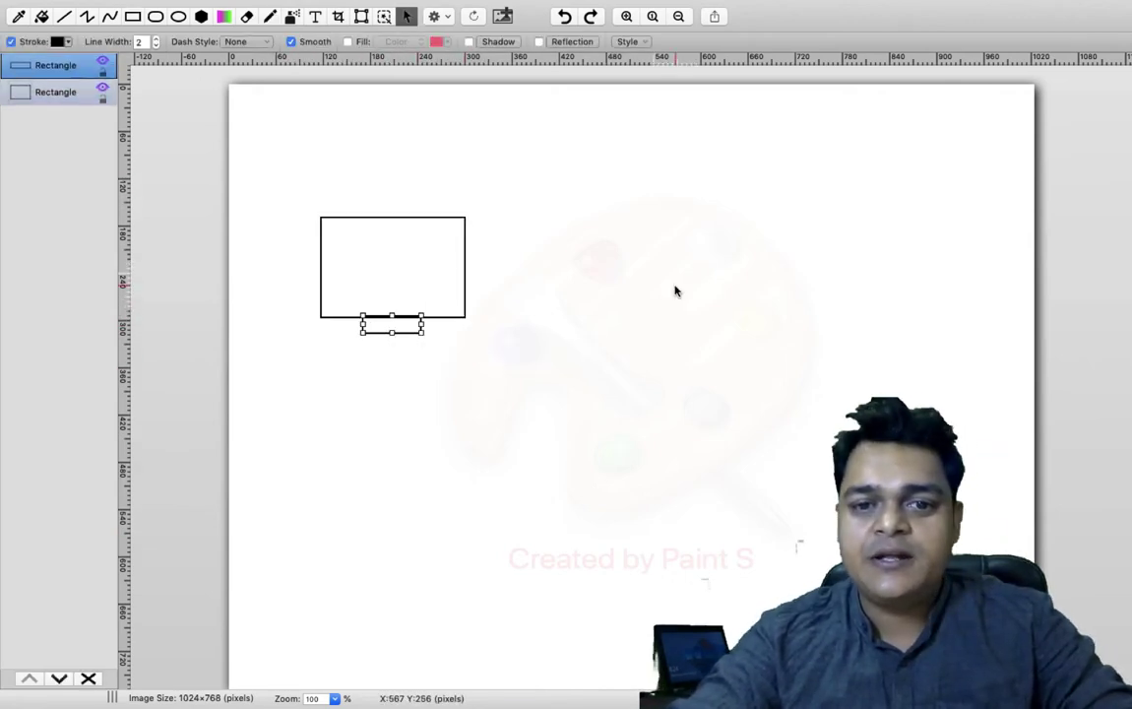
mouse_move(728, 205)
left_mouse_down()
mouse_move(852, 308)
mouse_move(865, 304)
mouse_move(769, 304)
left_mouse_up()
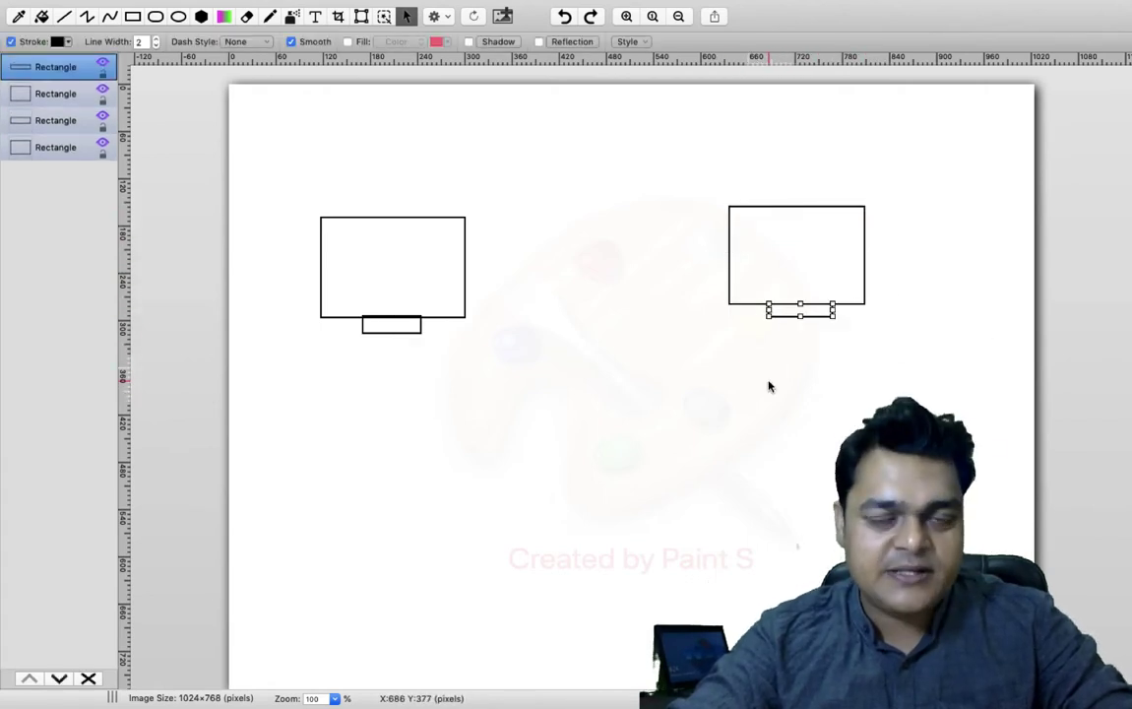
left_click(770, 386)
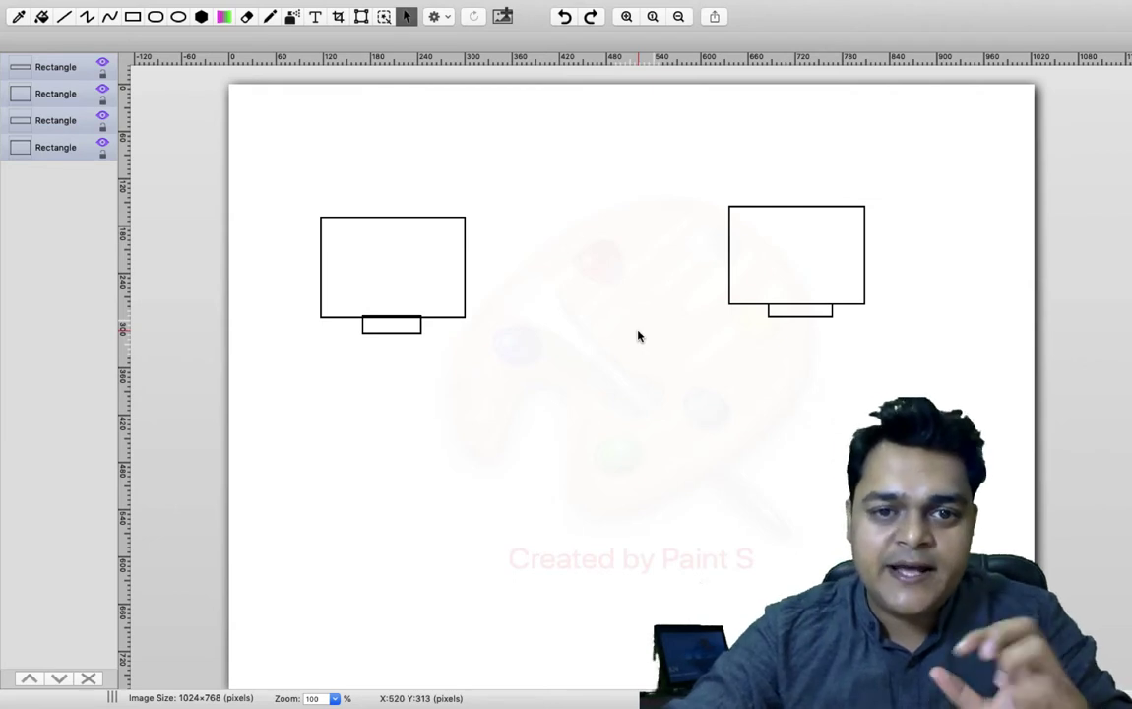
left_click(389, 218)
left_click(383, 204)
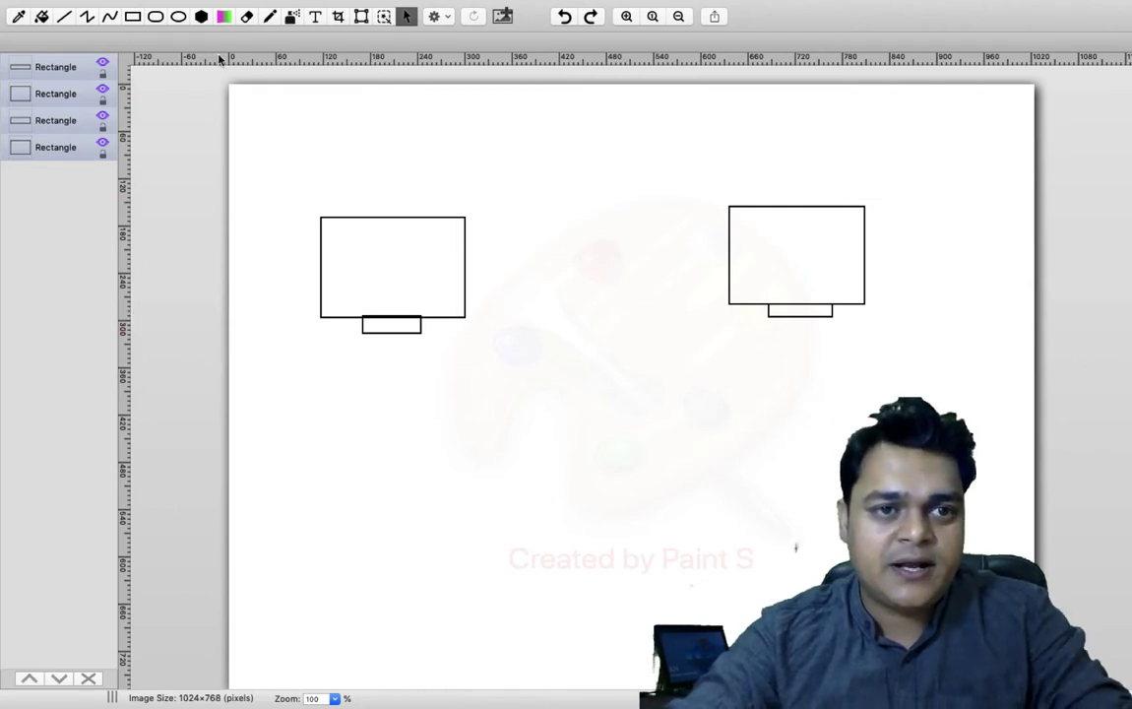
- Add several small client boxes along the bottom and a wide switch box in the middle
left_click(132, 16)
left_click_drag(405, 552, 470, 607)
left_click_drag(567, 586, 655, 636)
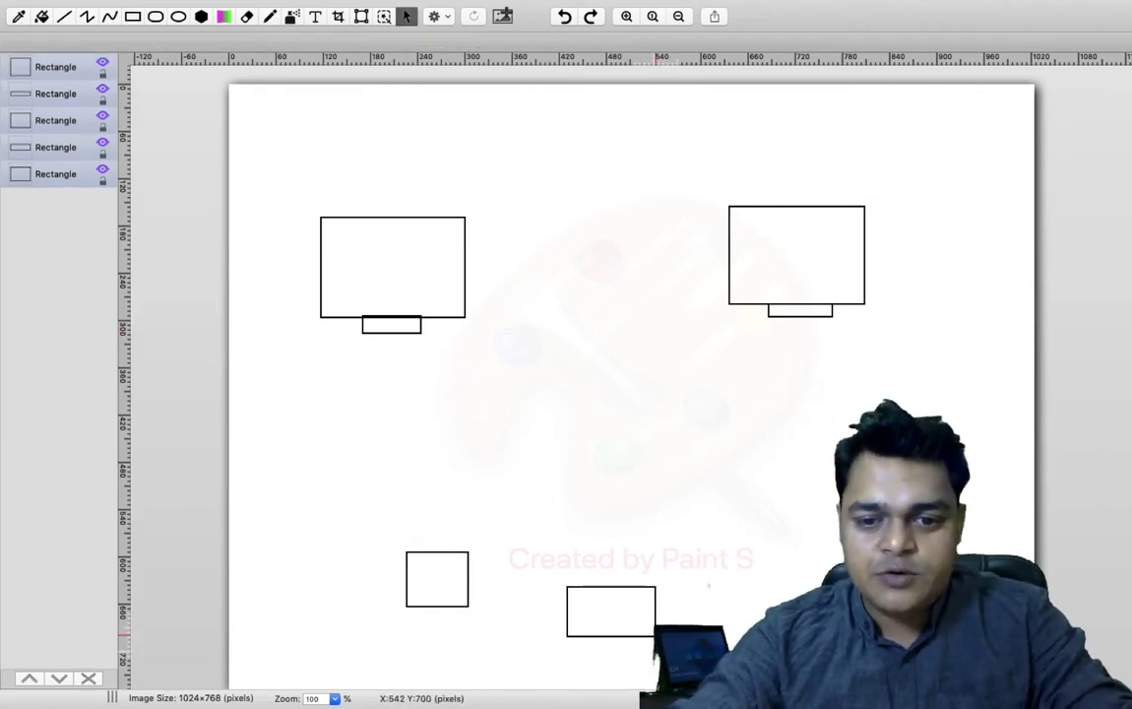
left_click_drag(723, 611, 781, 649)
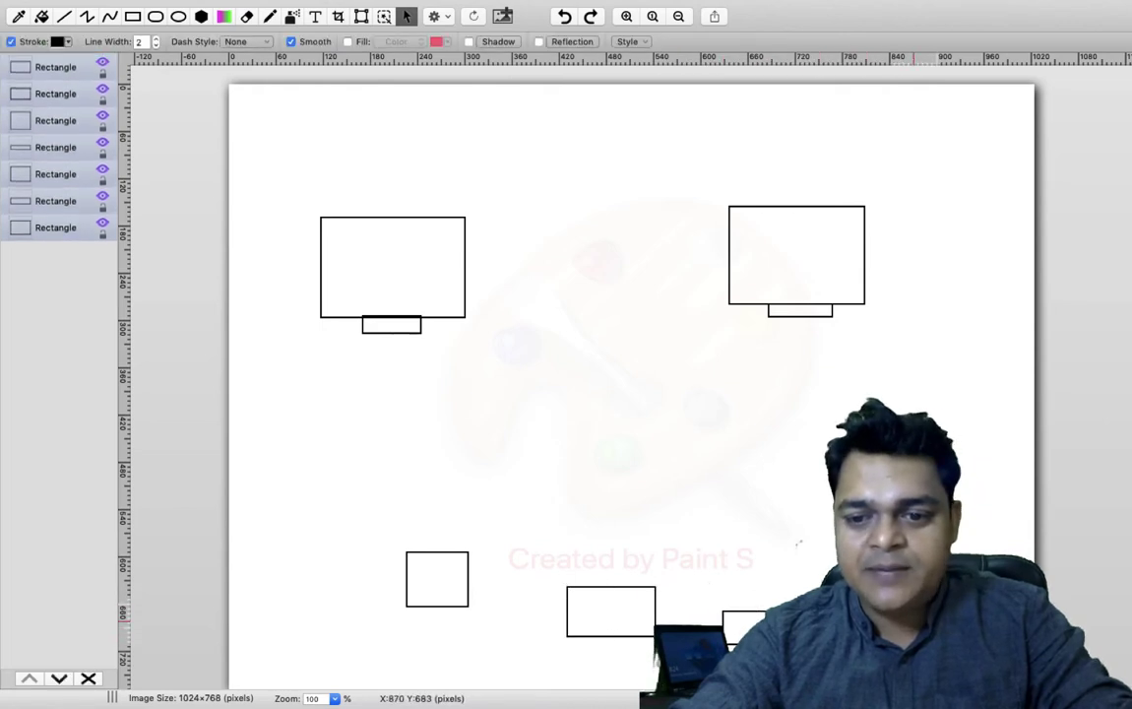
left_click_drag(929, 660, 974, 689)
left_click_drag(886, 630, 945, 680)
mouse_move(524, 347)
left_mouse_down()
mouse_move(566, 374)
mouse_move(666, 378)
left_mouse_up()
- Draw freehand lines linking the monitors, switch and client boxes
left_click(270, 17)
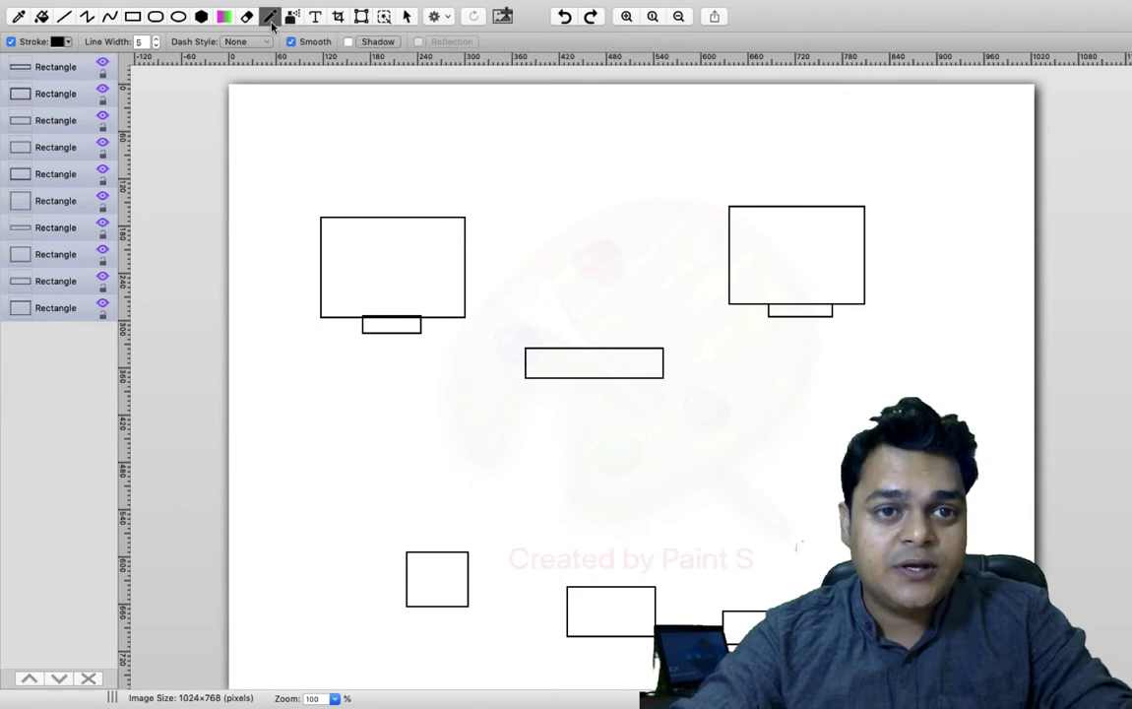
mouse_move(419, 316)
left_mouse_down()
mouse_move(480, 361)
mouse_move(532, 362)
mouse_move(438, 553)
left_mouse_up()
left_click_drag(597, 371, 582, 590)
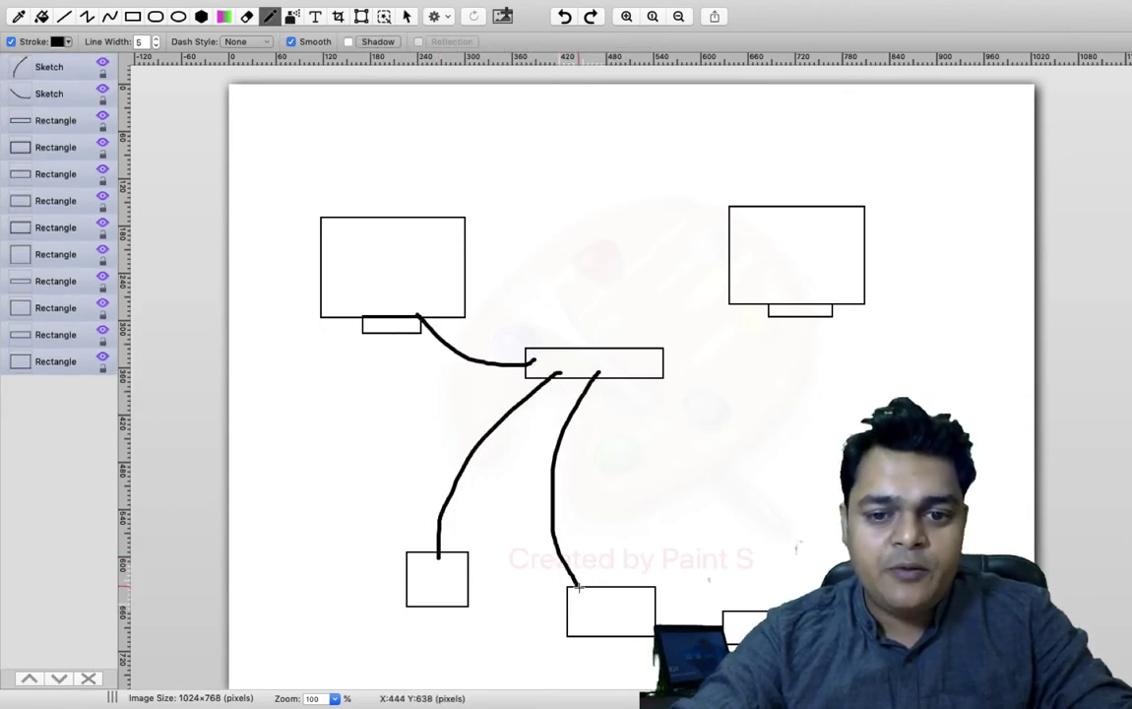
mouse_move(737, 615)
left_mouse_down()
mouse_move(593, 382)
mouse_move(720, 483)
mouse_move(827, 591)
left_mouse_up()
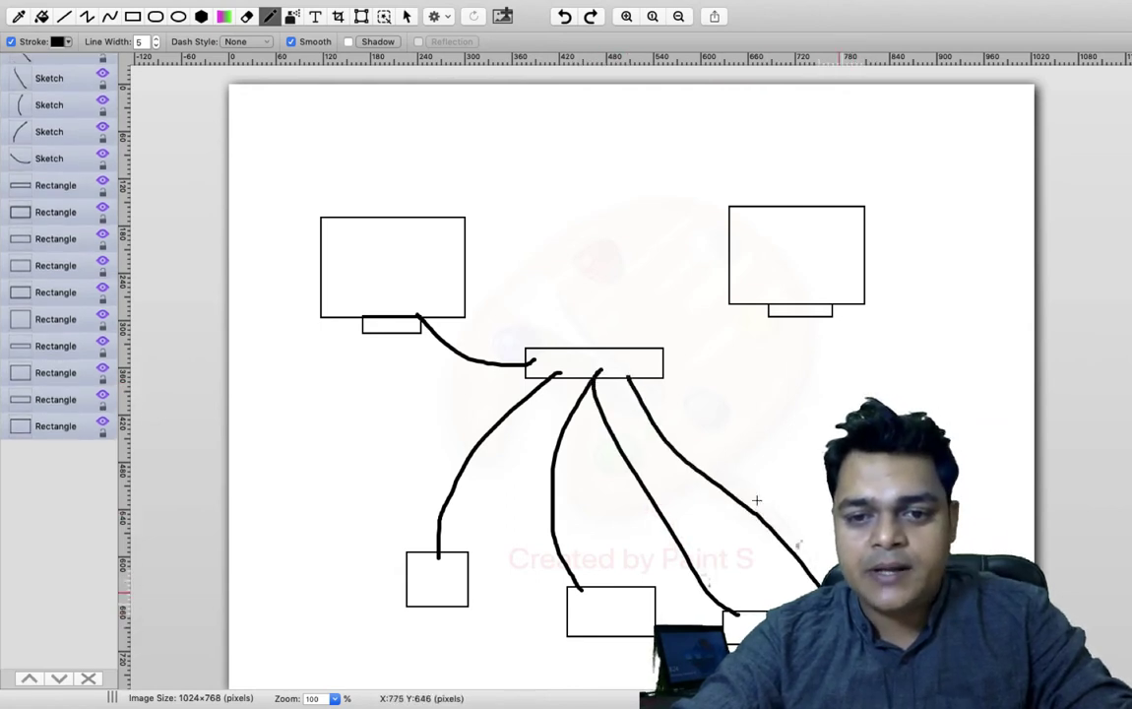
mouse_move(663, 372)
left_mouse_down()
mouse_move(821, 445)
mouse_move(979, 603)
left_mouse_up()
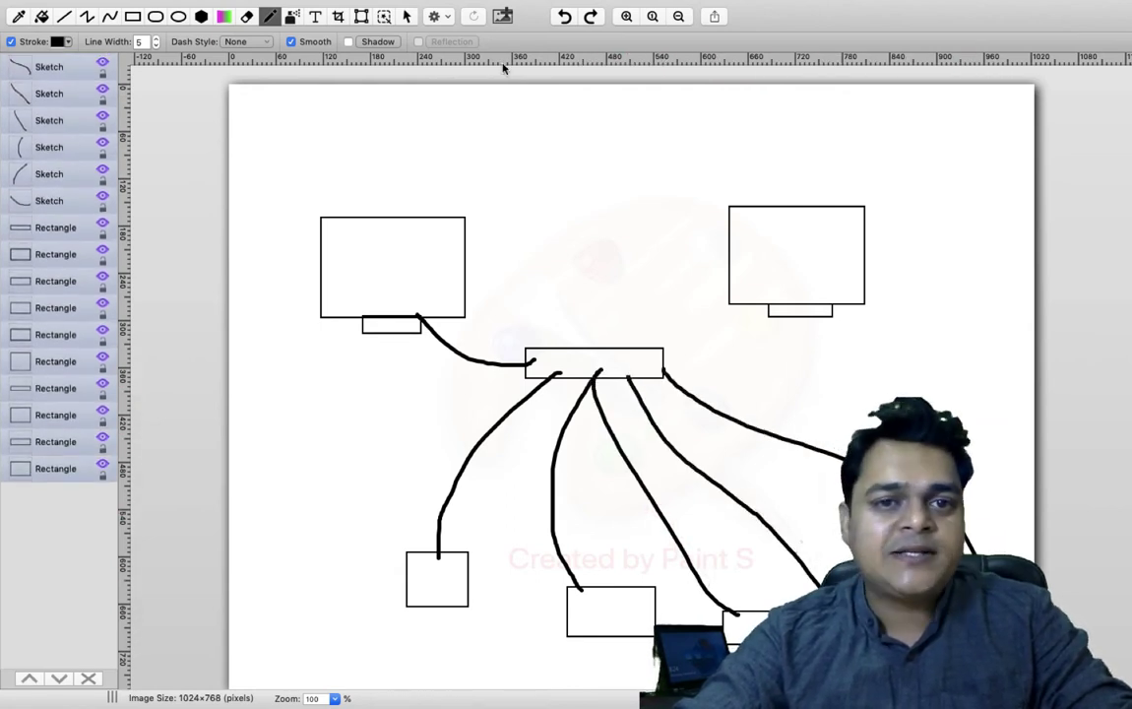
- Add a red 'dhcp server' text label above the left monitor box
left_click(314, 17)
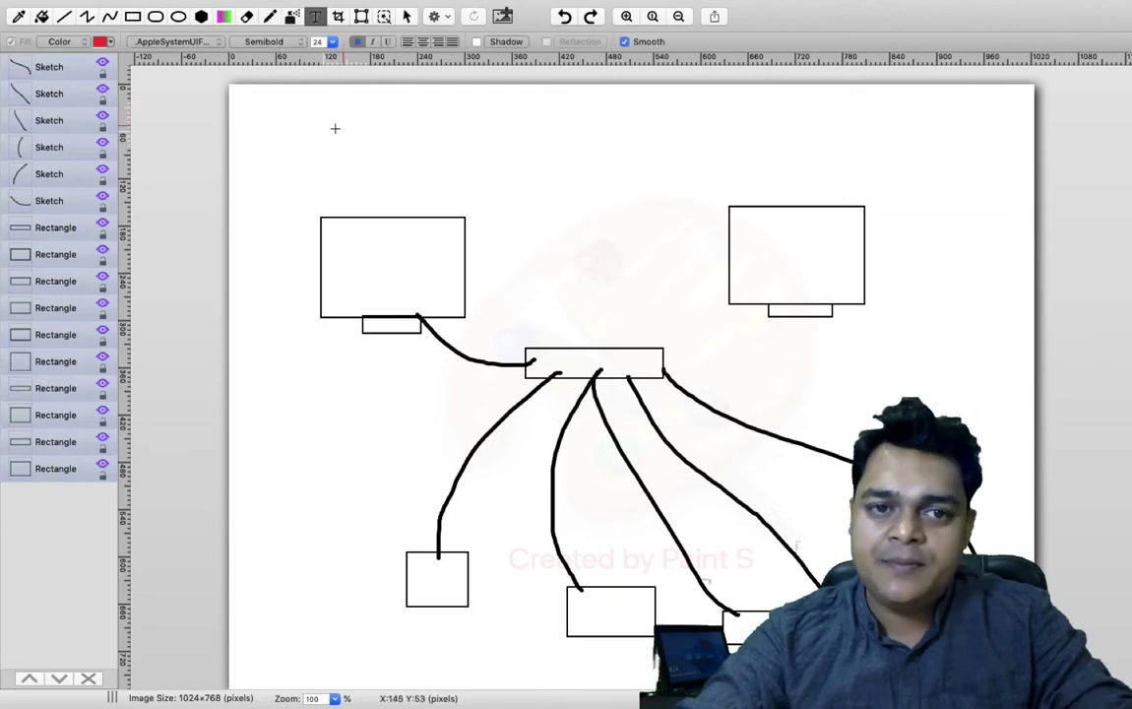
left_click_drag(306, 143, 510, 193)
type("dhc")
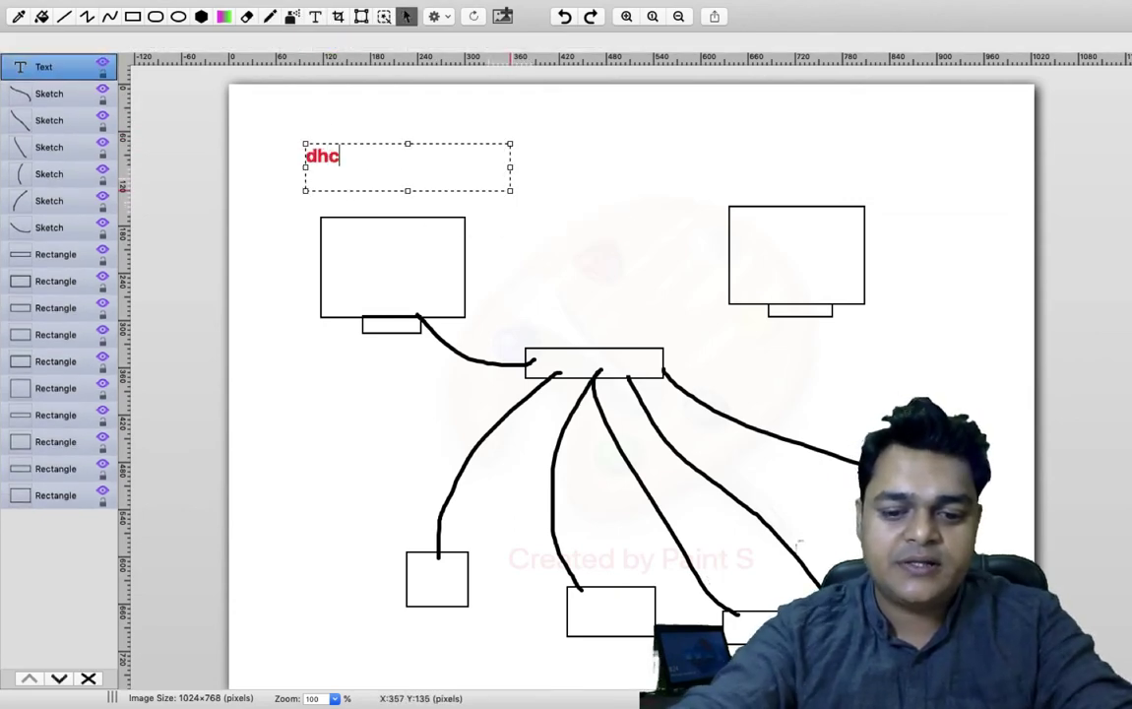
type("p server")
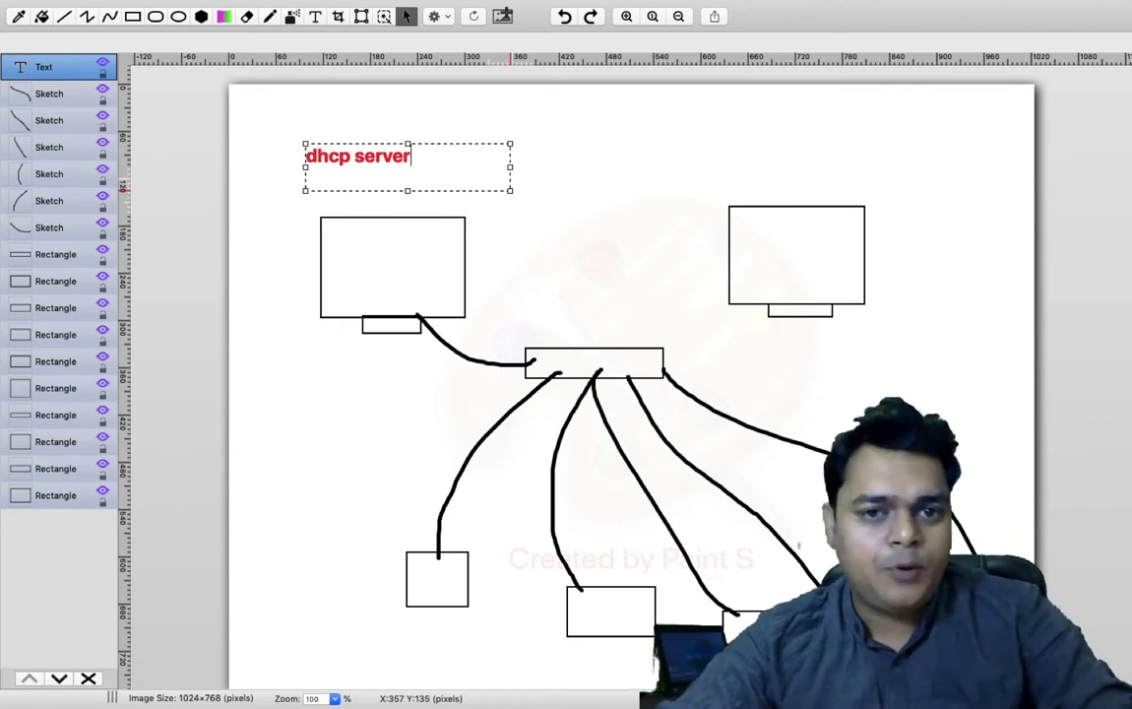
left_click(429, 141)
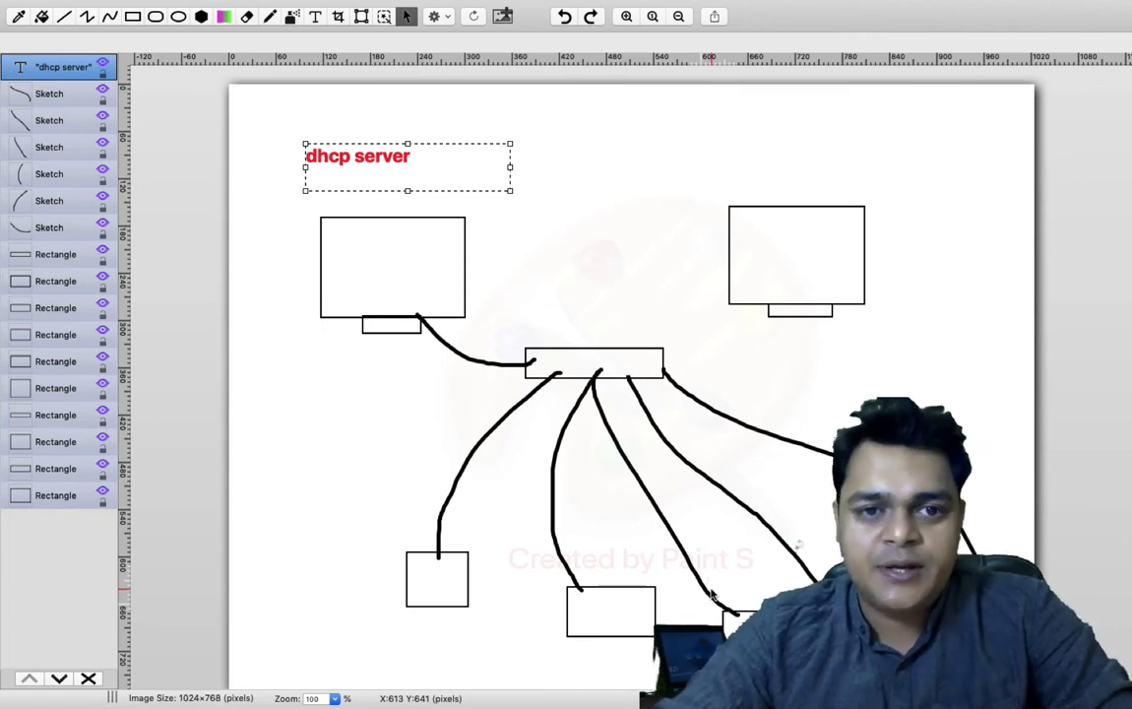
- Draw an X above the 'dhcp server' label and a curved arrow from the left to the right monitor box
key("p")
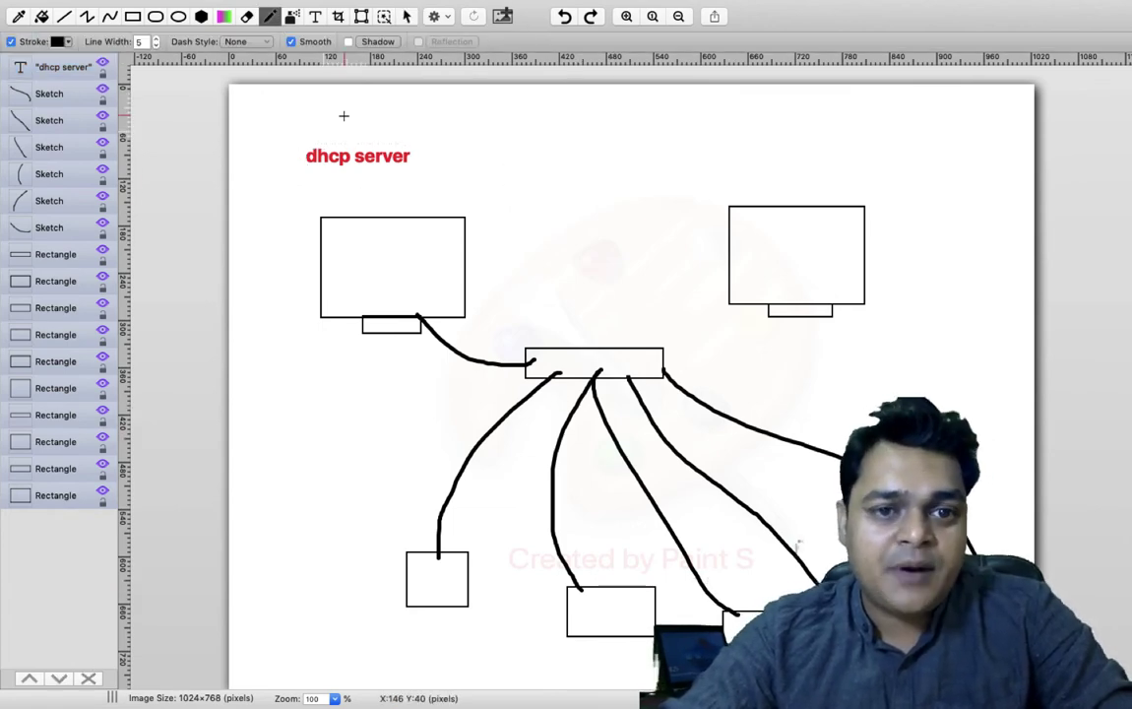
mouse_move(335, 110)
left_mouse_down()
mouse_move(366, 126)
mouse_move(339, 146)
left_mouse_up()
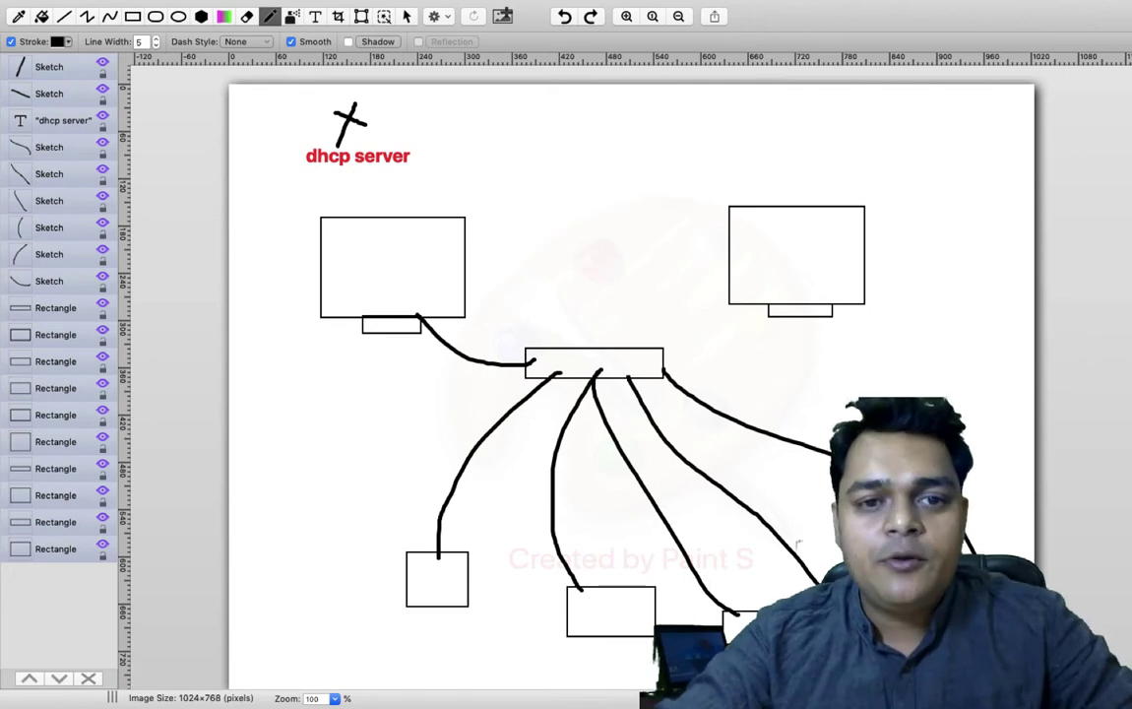
mouse_move(403, 693)
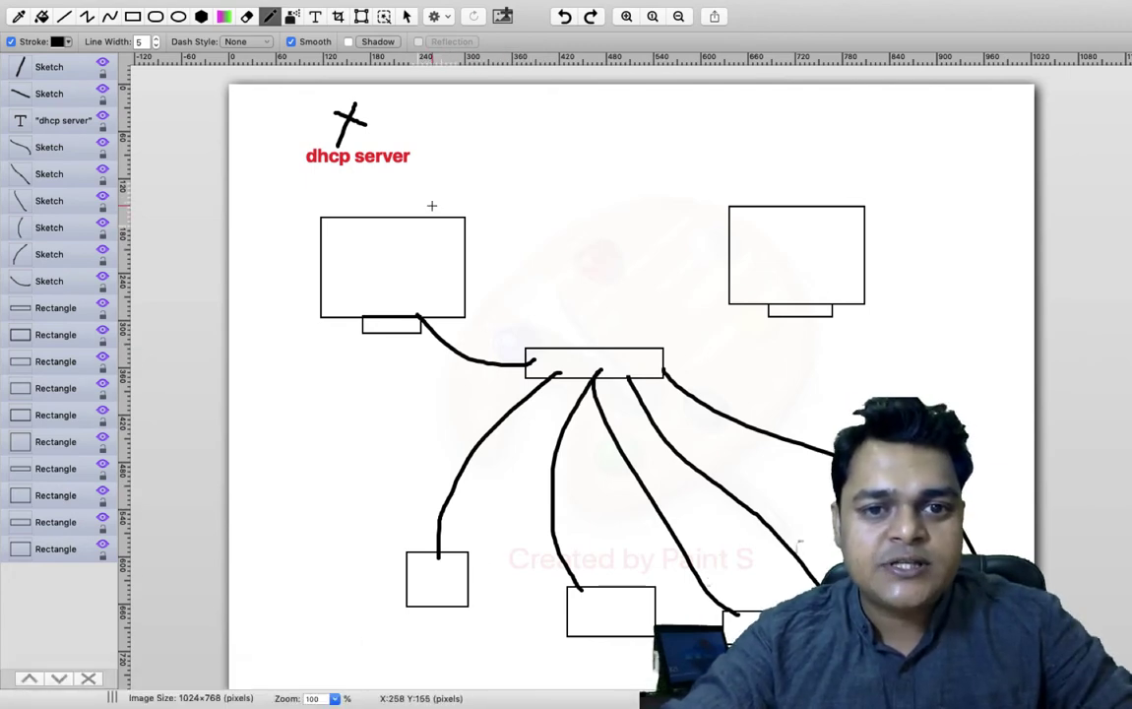
mouse_move(430, 207)
left_mouse_down()
mouse_move(552, 147)
mouse_move(767, 175)
left_mouse_up()
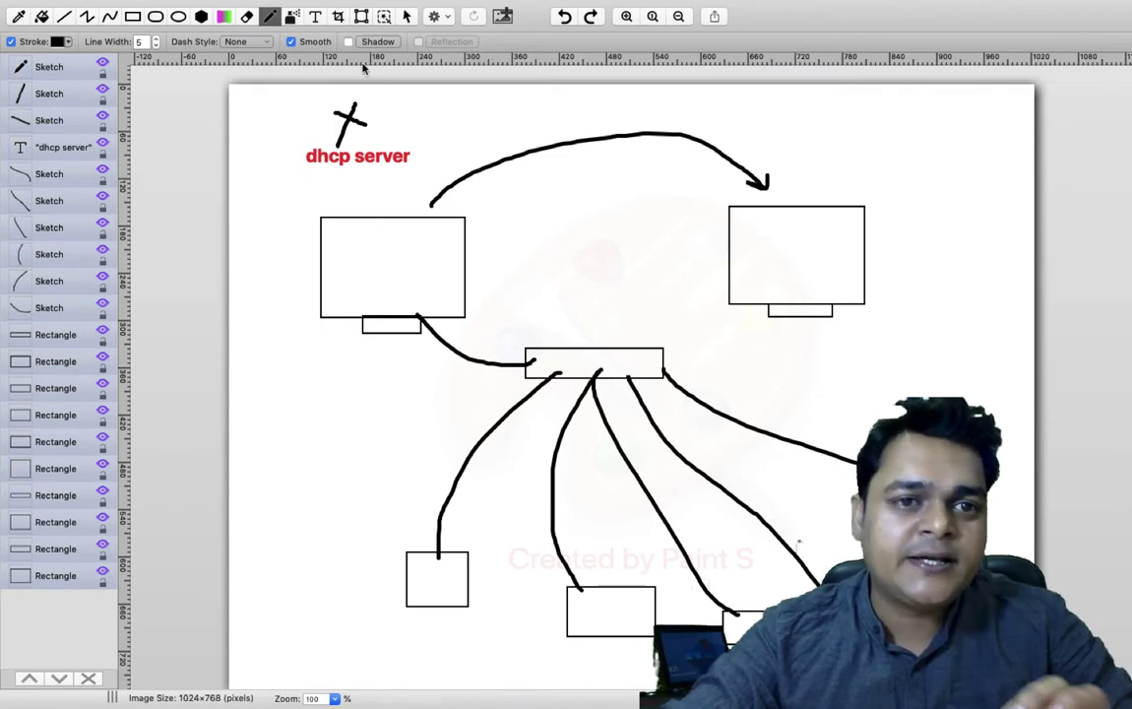
left_click(315, 16)
left_click_drag(738, 108, 927, 148)
- Label the right monitor 'dhcp failover' in red and draw an arrow from it to the middle switch box
type("dhc")
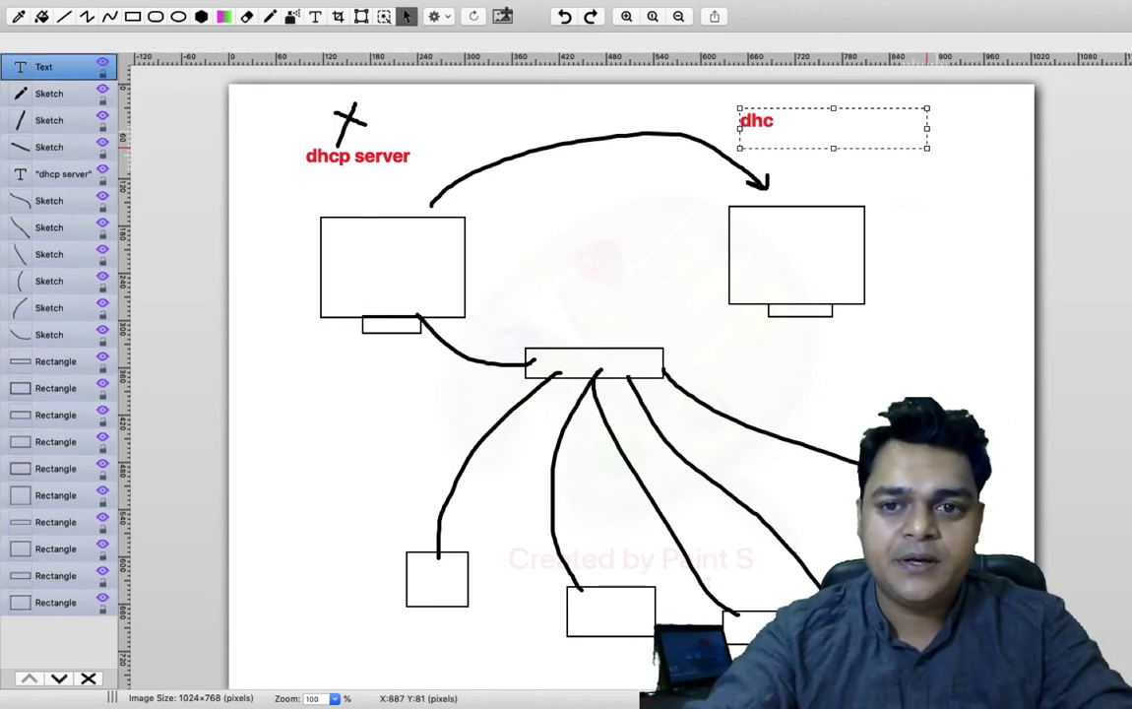
type("o")
key("BackSpace")
type("p")
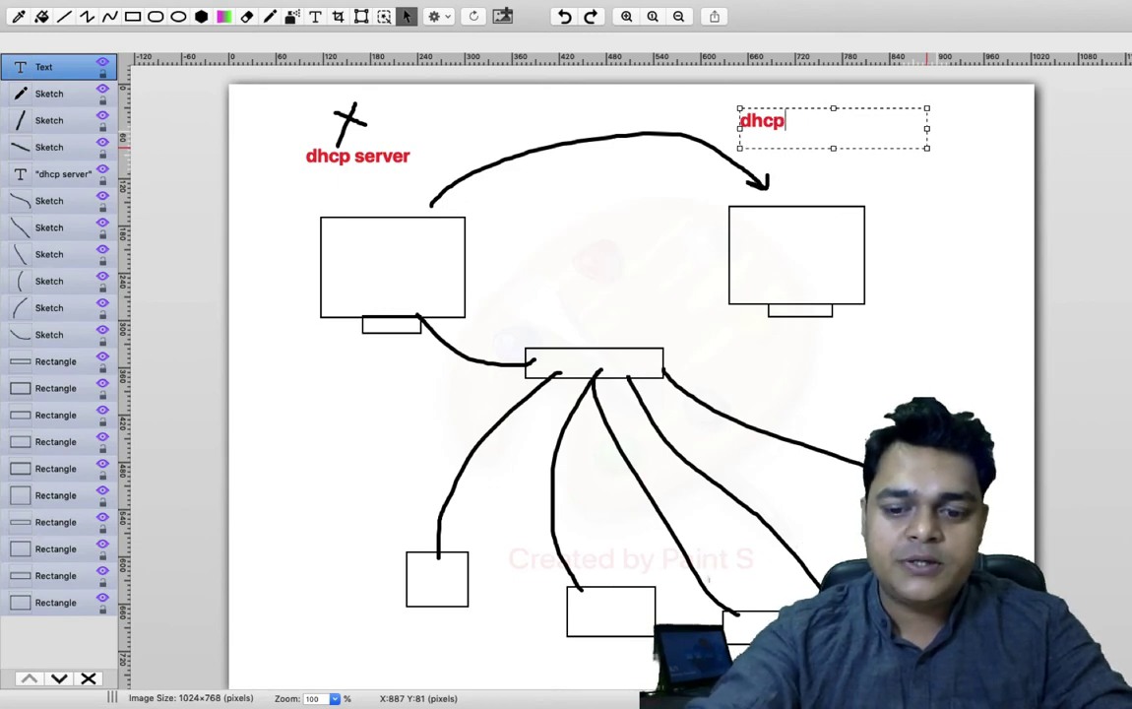
type(" failover")
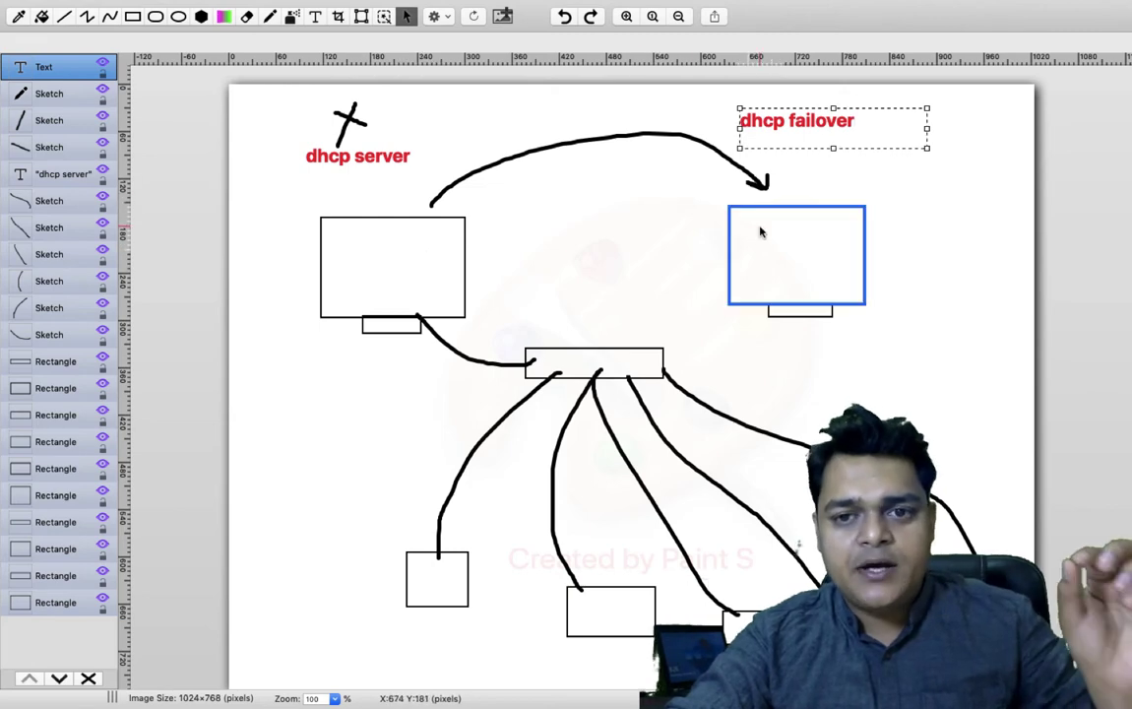
left_click(269, 16)
mouse_move(785, 307)
left_mouse_down()
mouse_move(665, 365)
mouse_move(688, 343)
left_mouse_up()
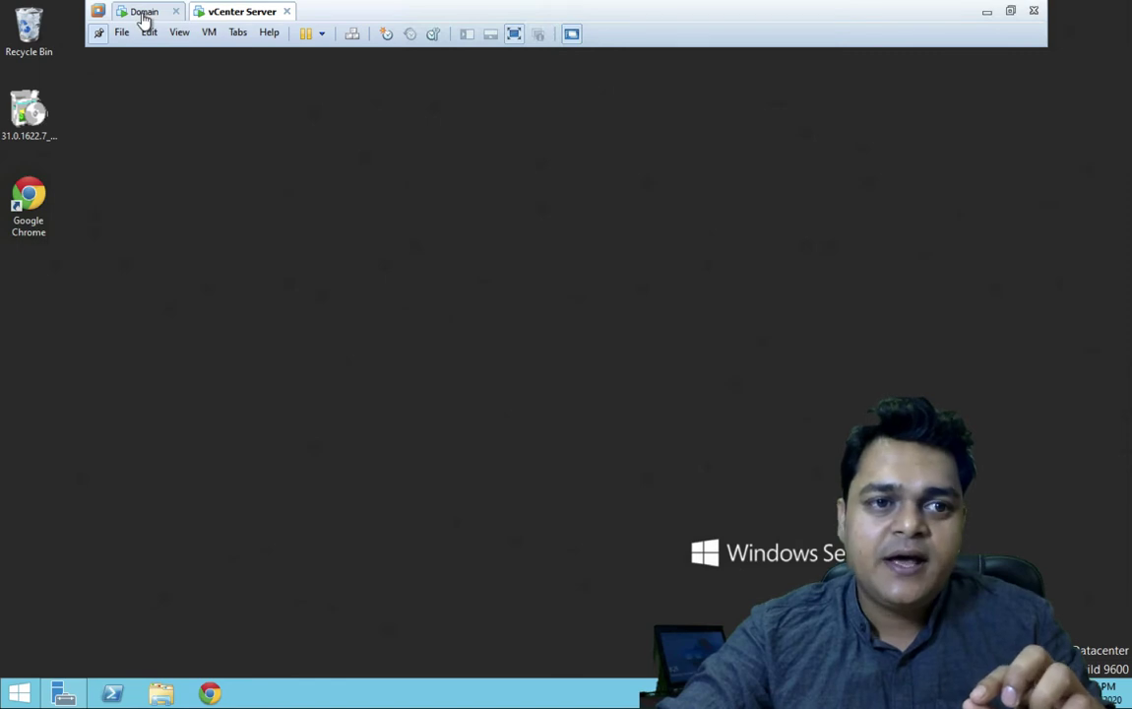
- Close the Domain VM's Network Connections window and return to the vCenter Server VM tab
left_click(144, 14)
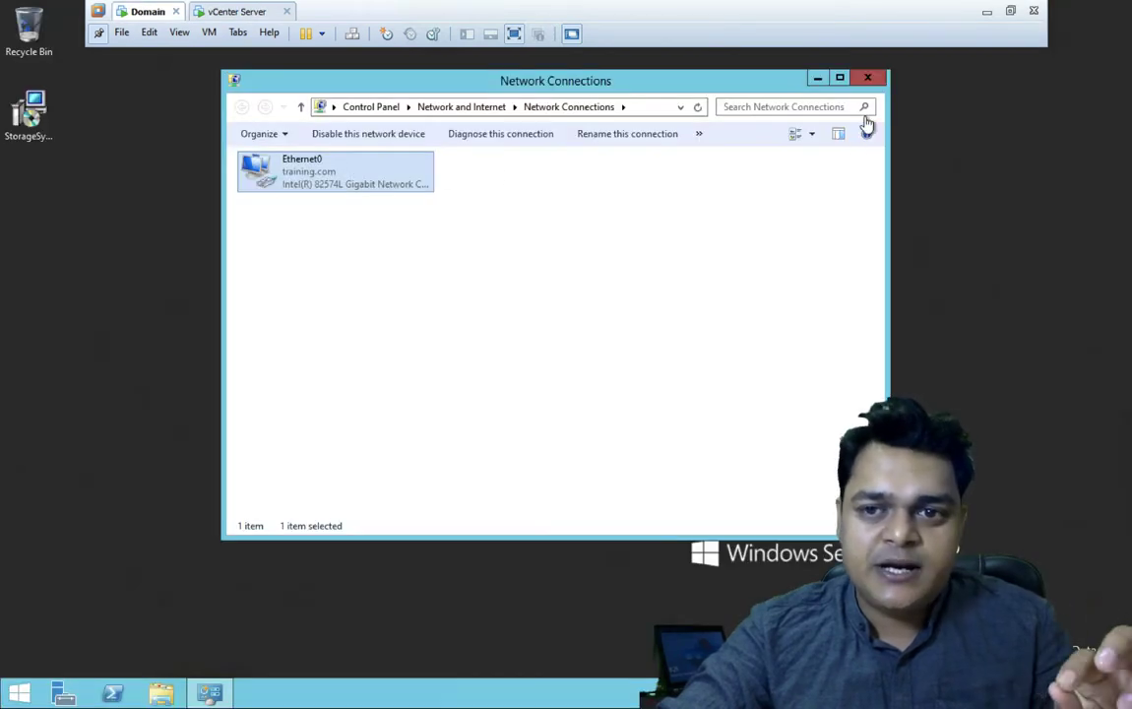
left_click(868, 80)
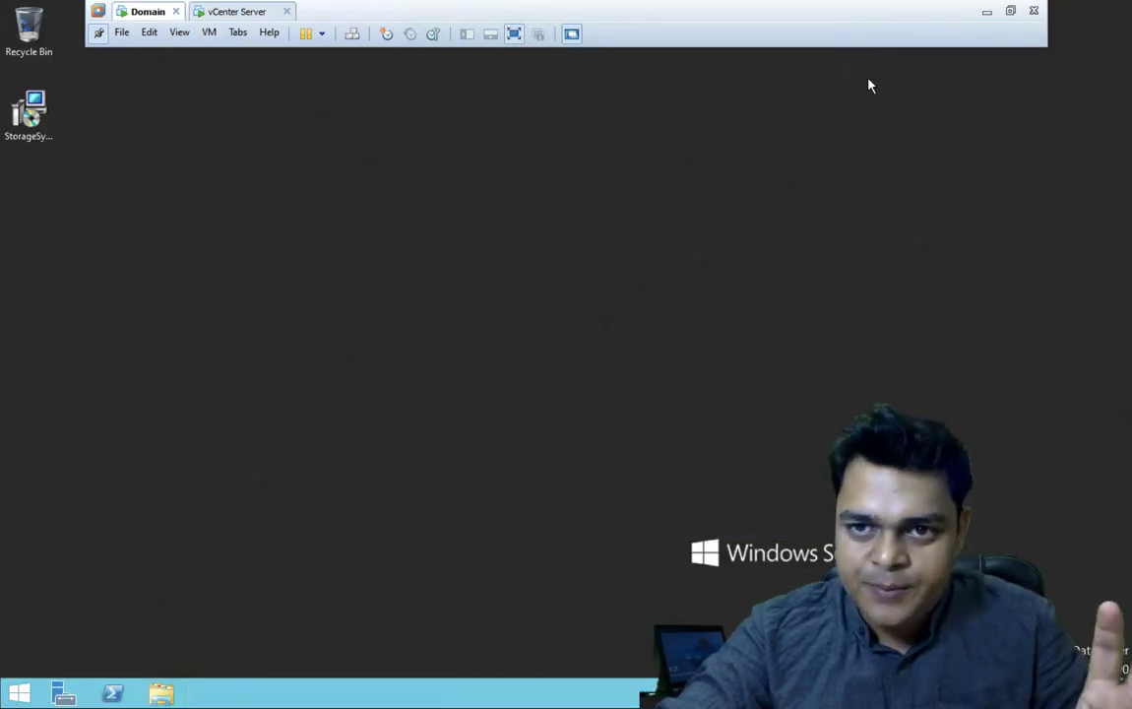
left_click(253, 19)
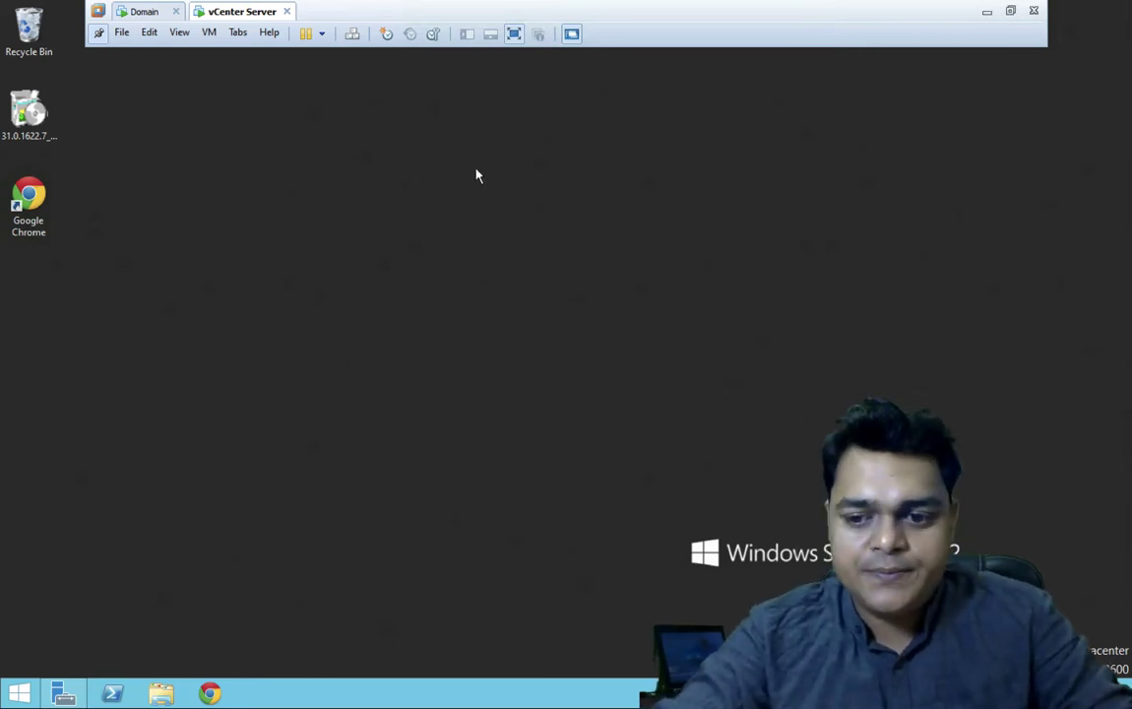
left_click(149, 12)
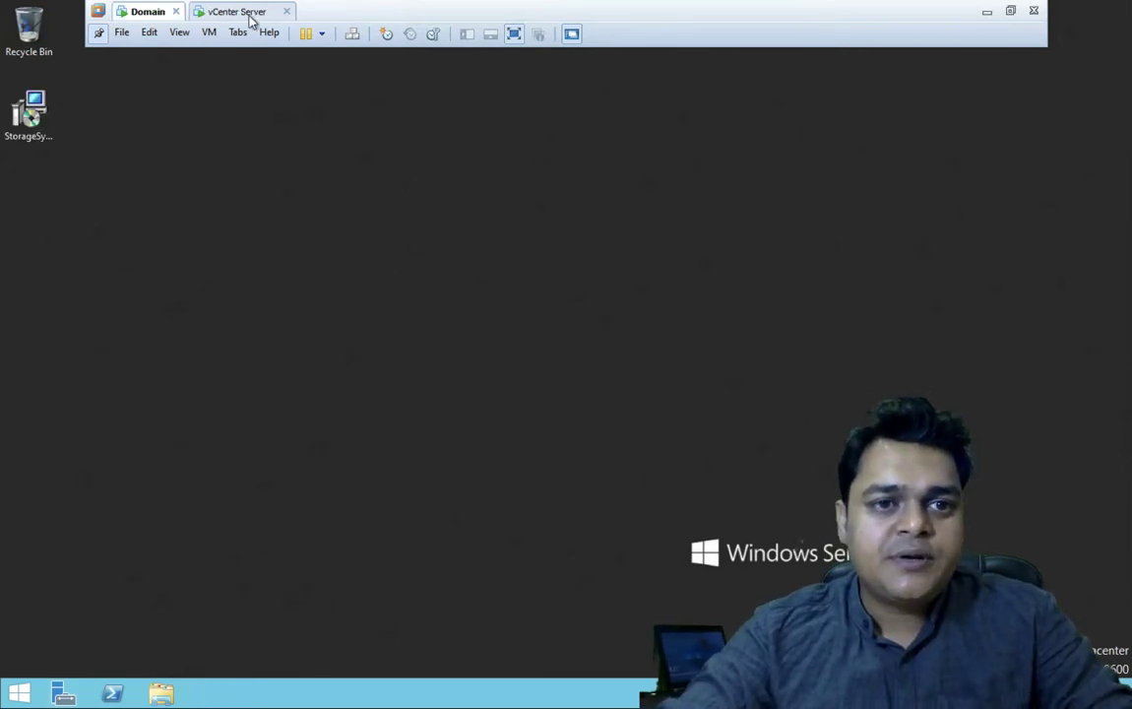
left_click(249, 14)
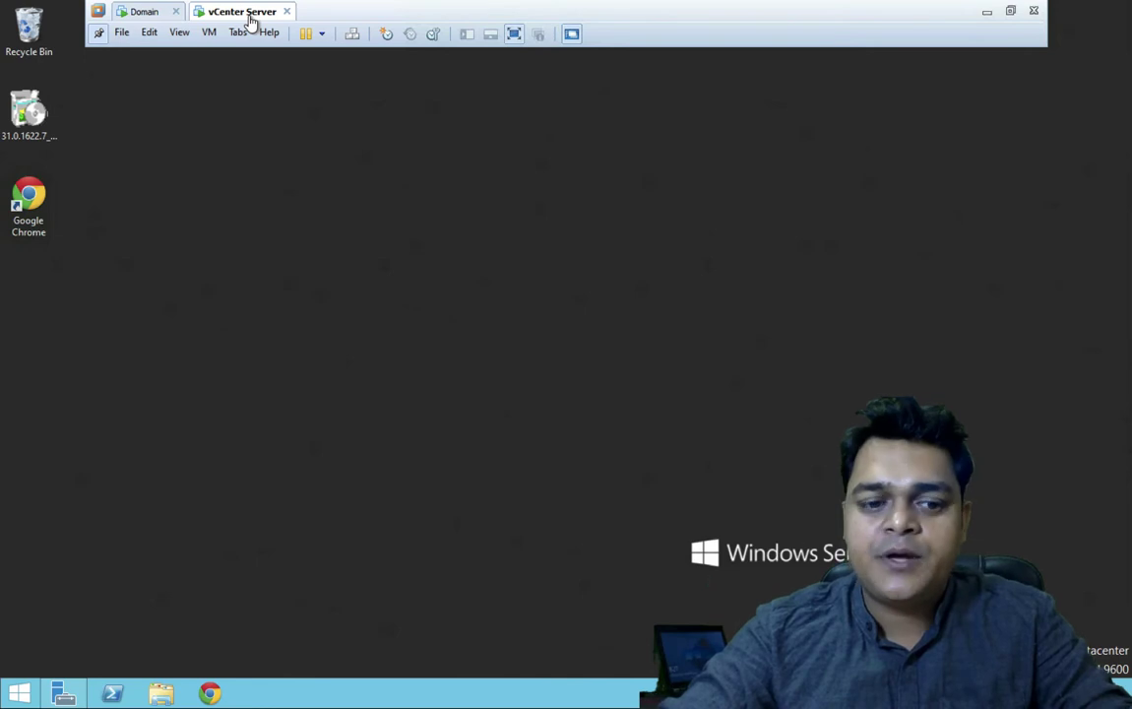
- Open a command prompt and run ipconfig to show the VM's 192.168.0.250 address
key("super+r")
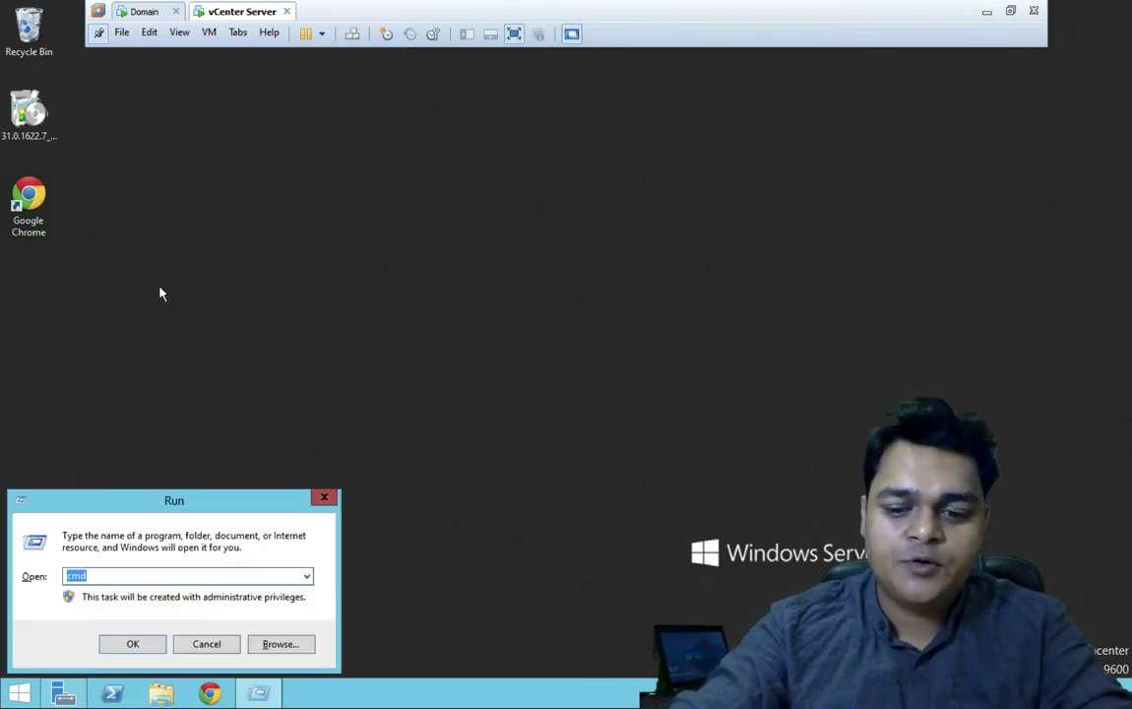
key("Return")
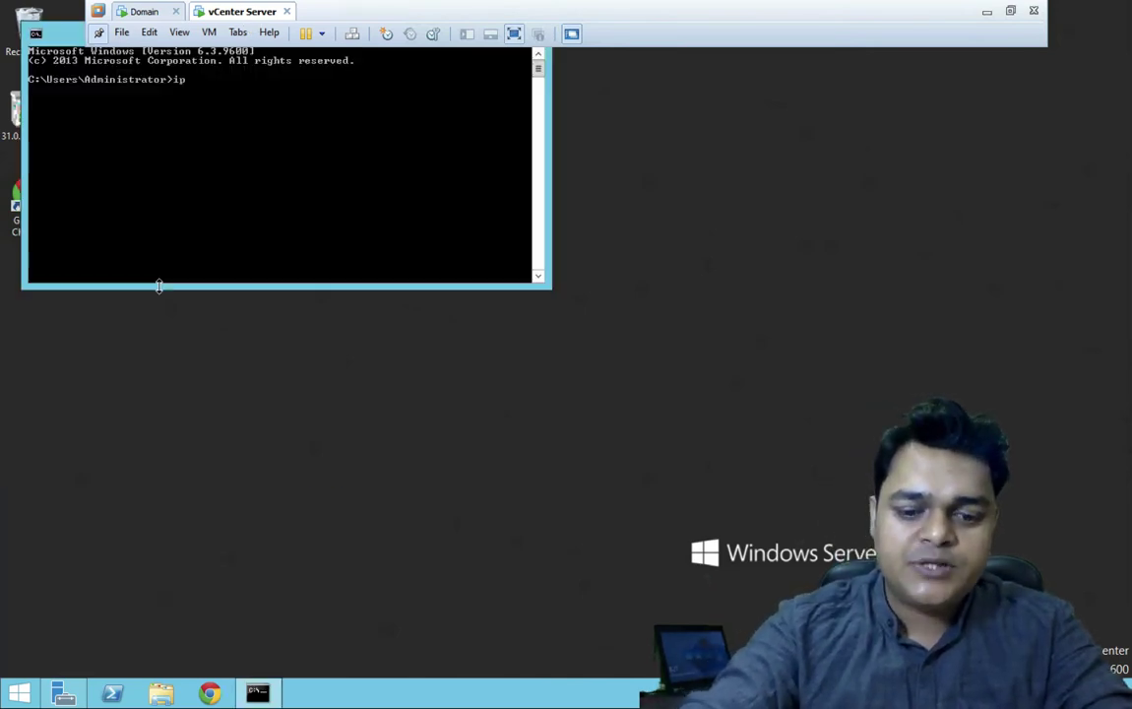
type("ipconfig")
key("Return")
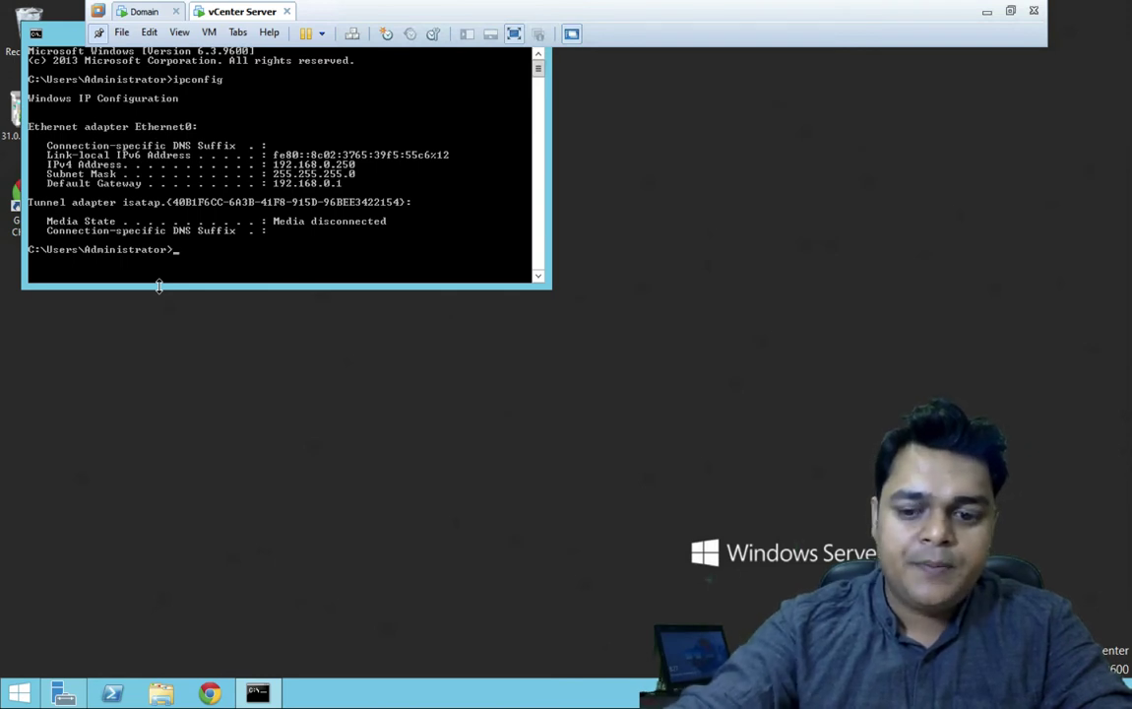
- Start a continuous ping to 192.168.0.200 with 'ping 192.168.0.200 -t'
type("ping 1")
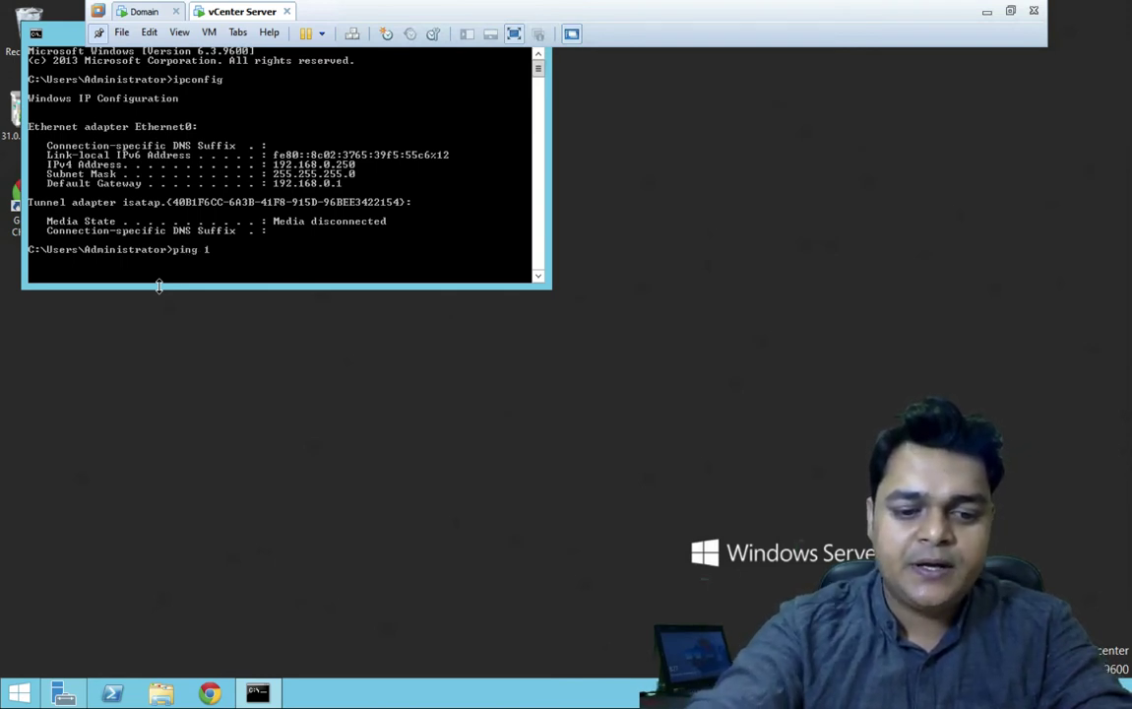
type("92.168.")
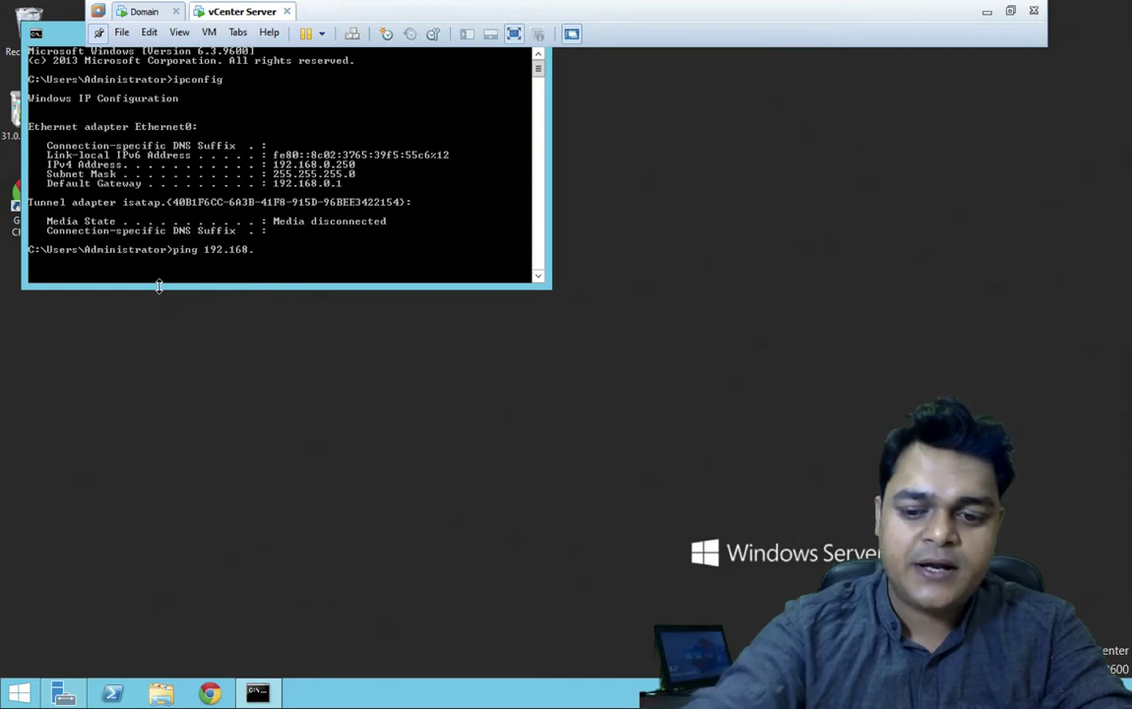
type("0.")
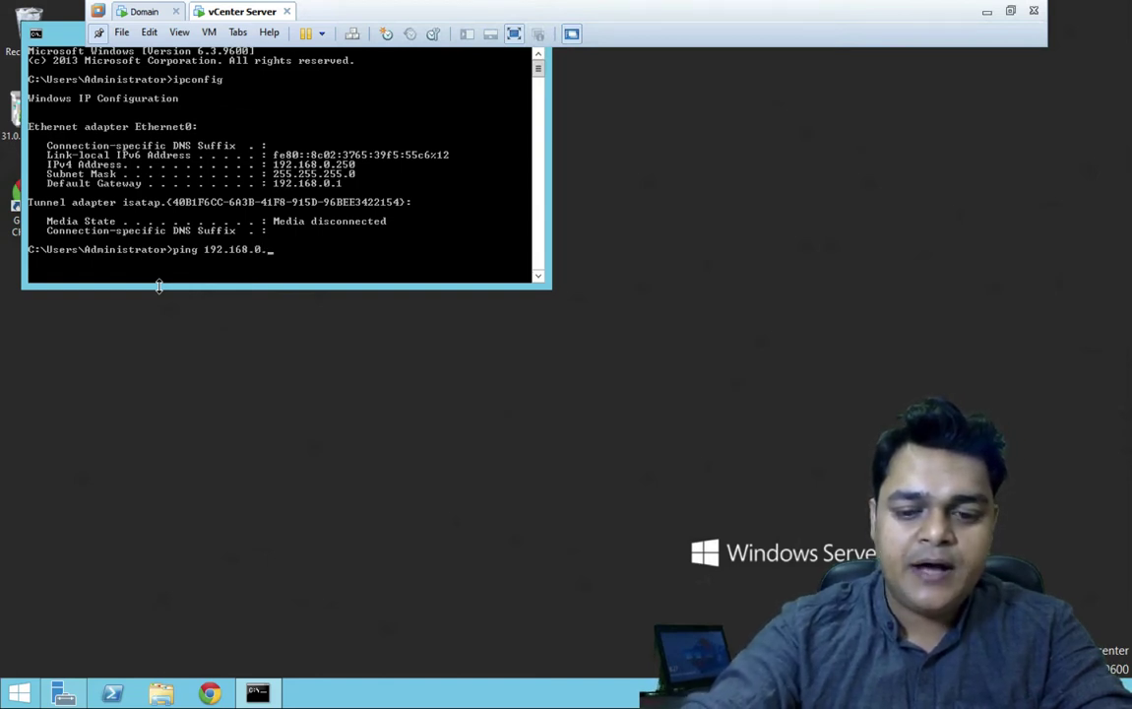
type("200 ")
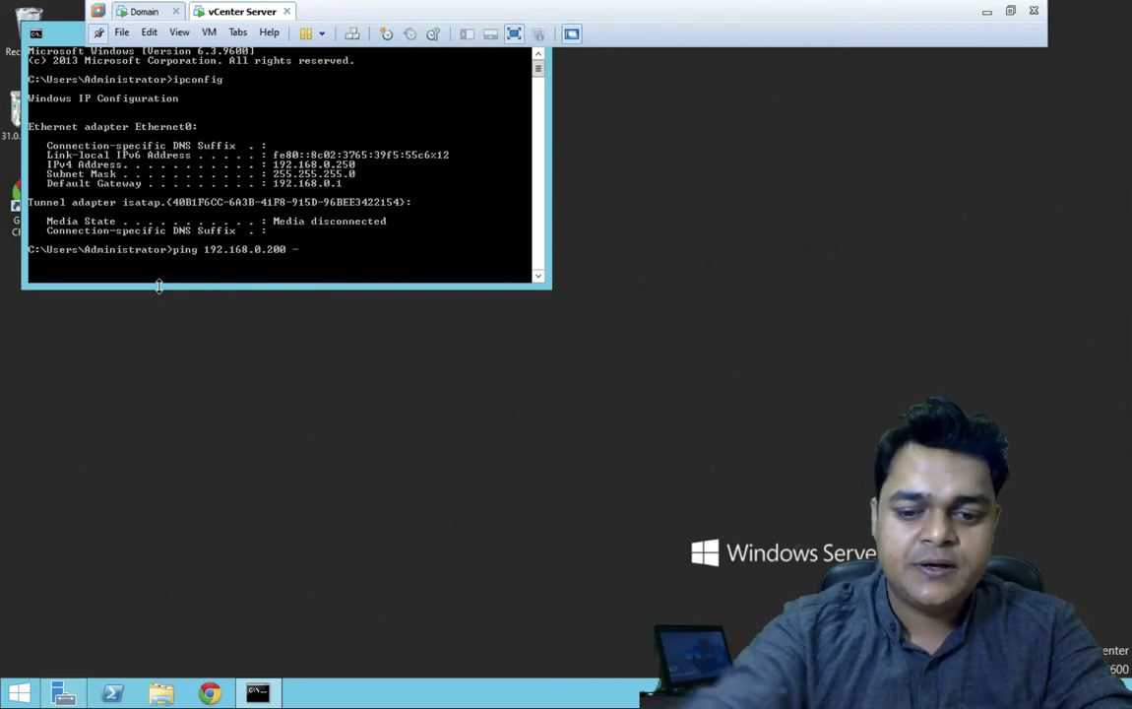
type("-t")
key("Return")
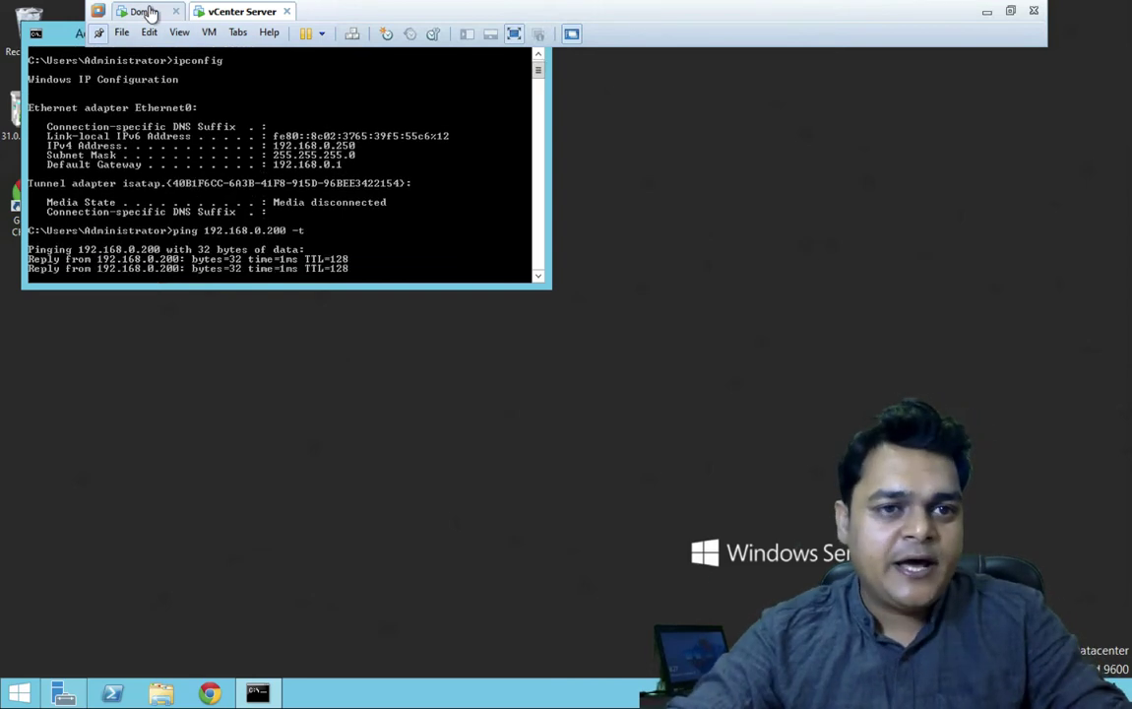
left_click(145, 12)
- Open a command prompt on the Domain VM and confirm its address is 192.168.0.200 with ipconfig
key("super+r")
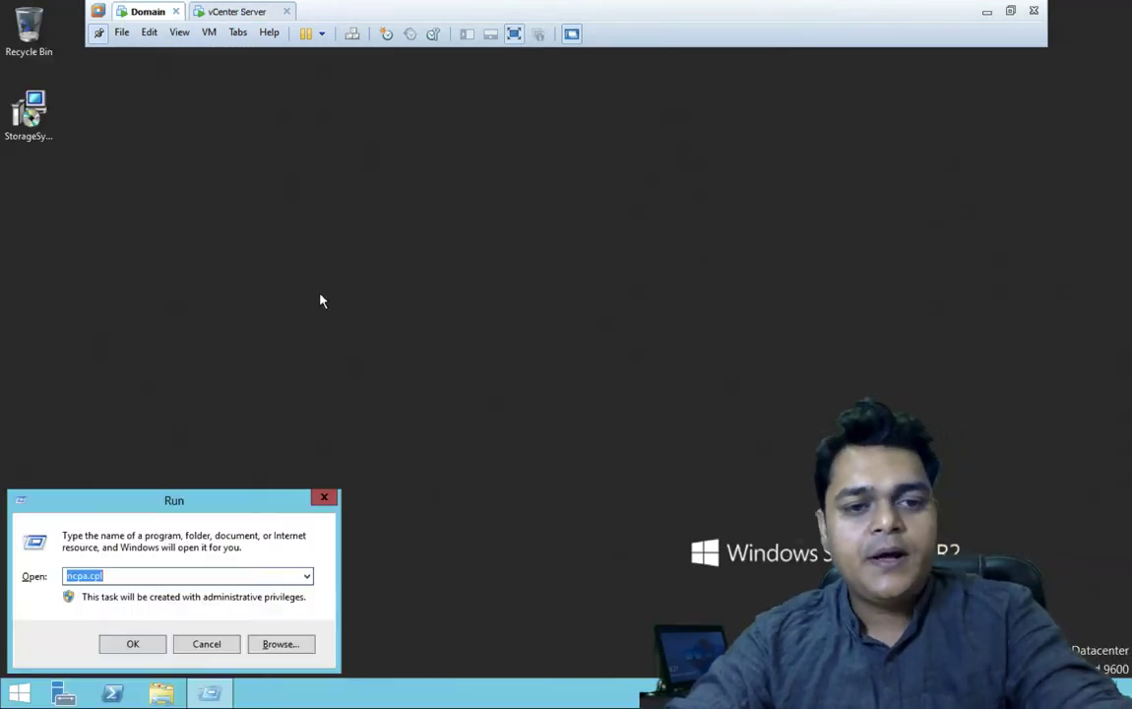
type("cmd")
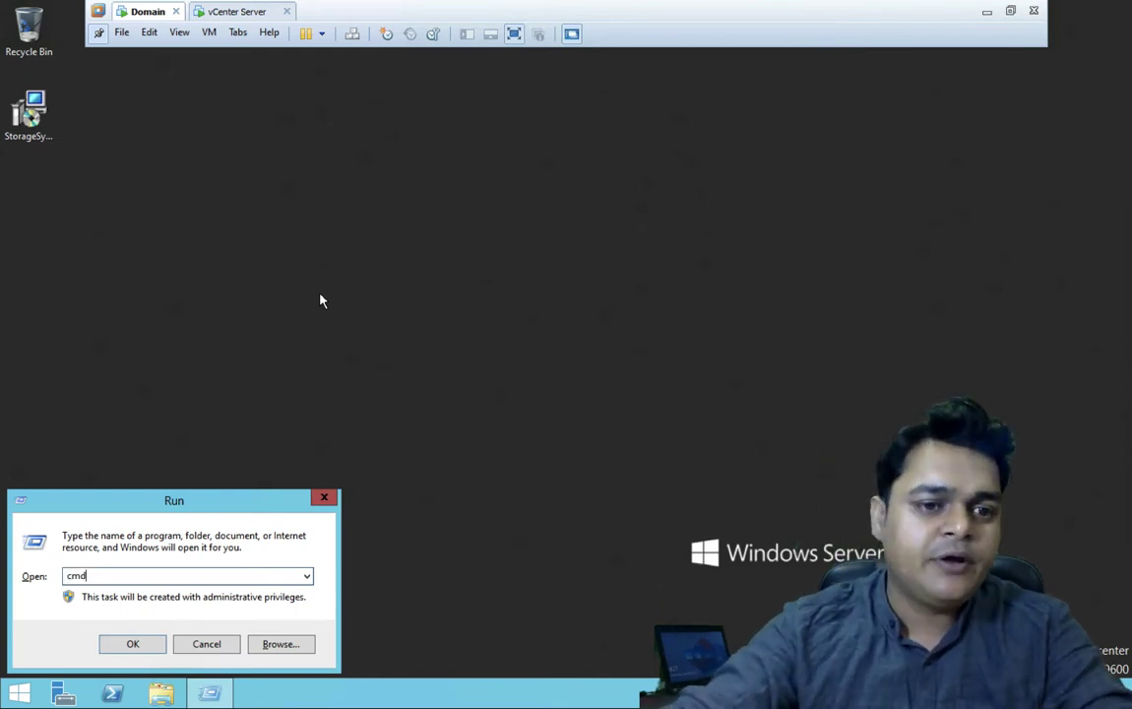
key("Return")
type("ping")
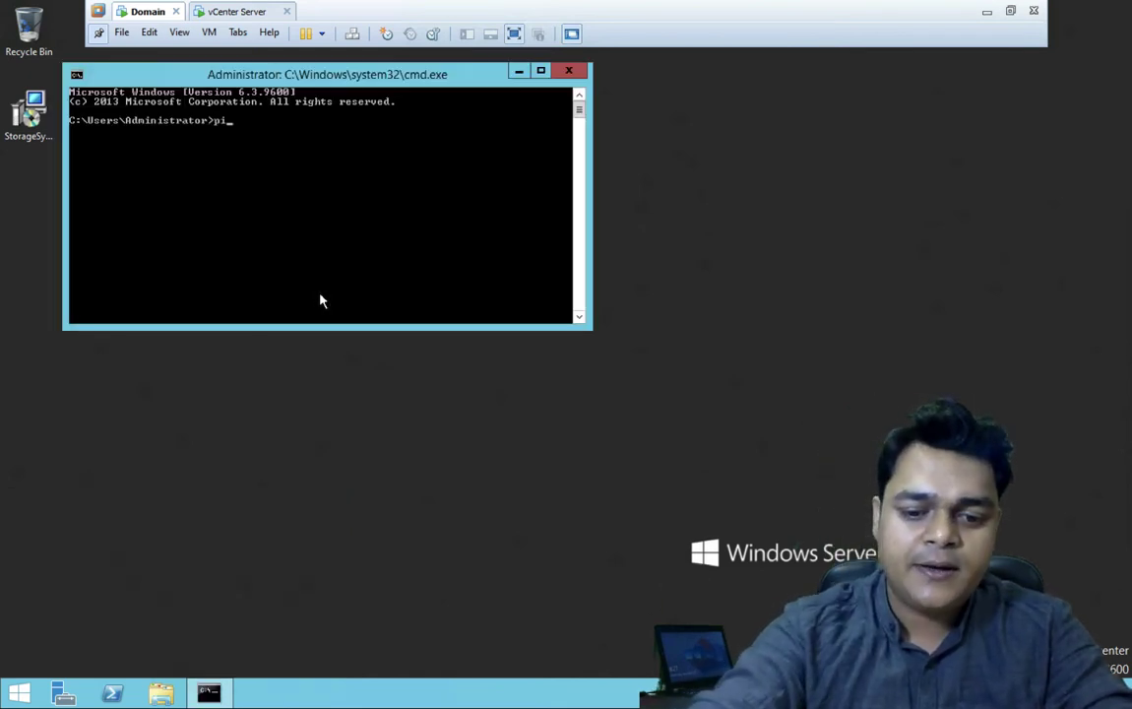
key("BackSpace")
key("BackSpace")
key("BackSpace")
key("BackSpace")
type("i")
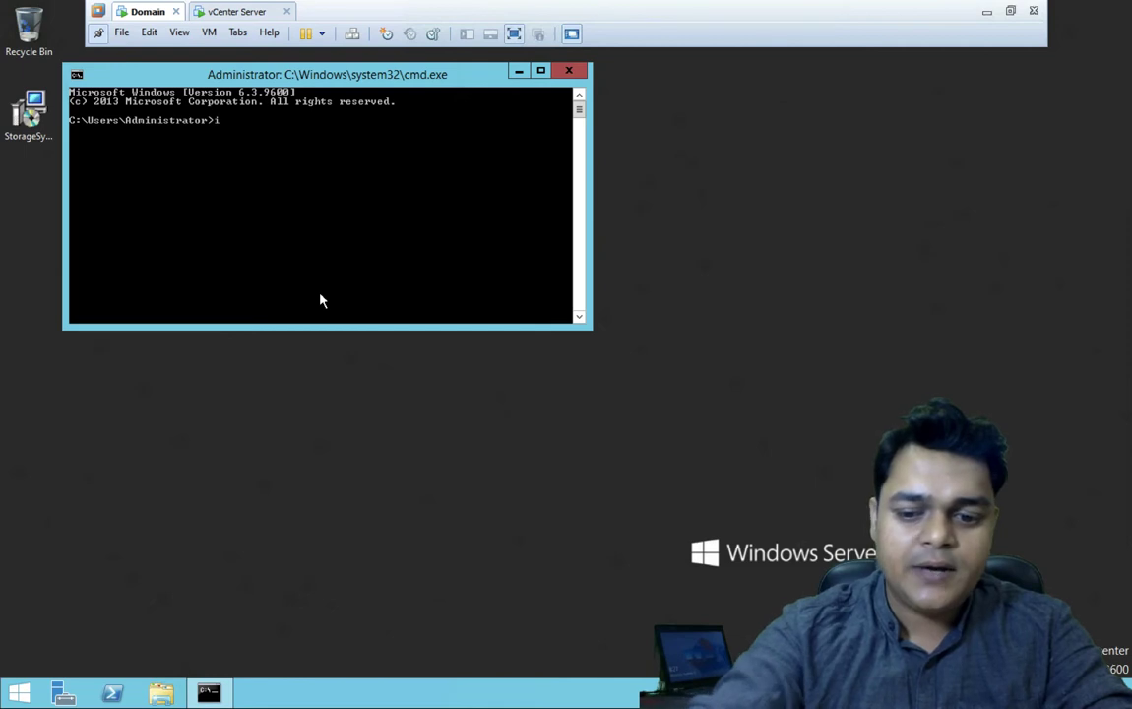
type("pconfig")
key("Return")
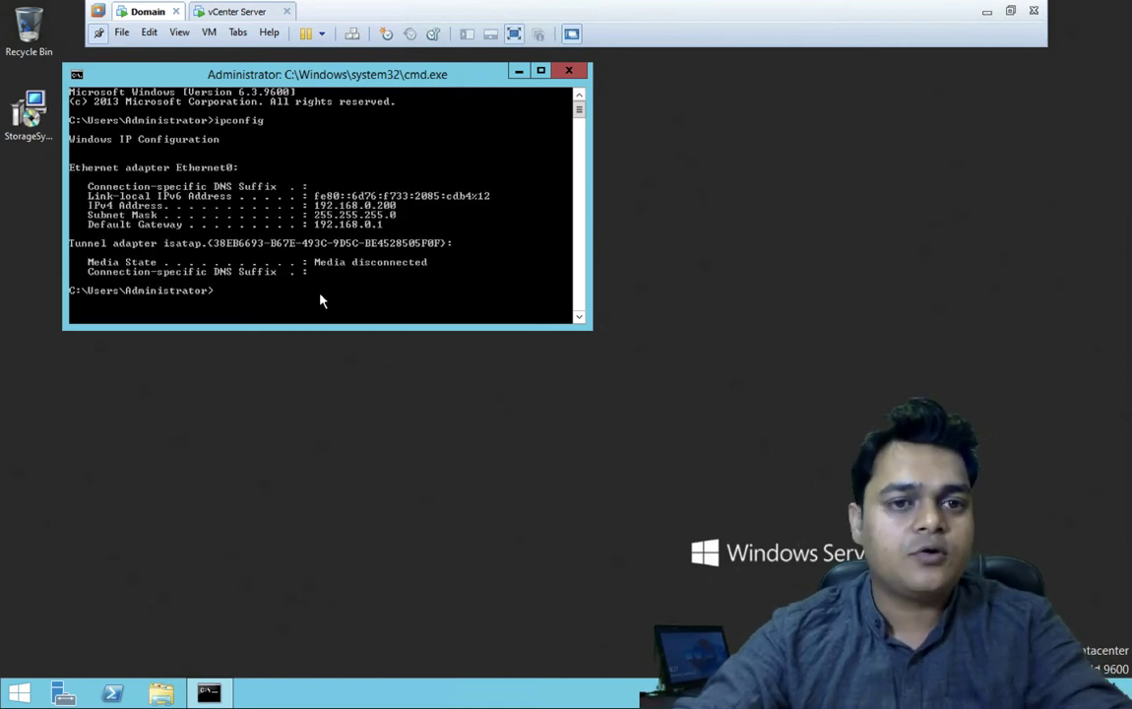
- Ping 192.168.0.250 with 0% loss, then close the Command Prompt
type("pi")
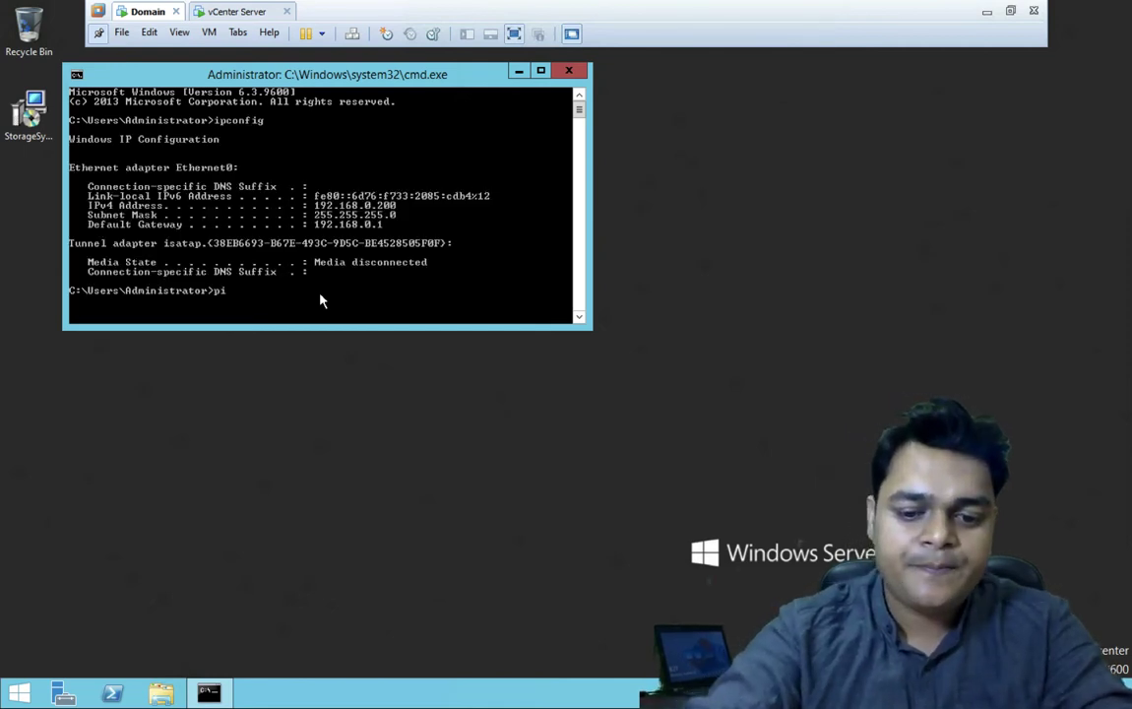
type("ng 192.1")
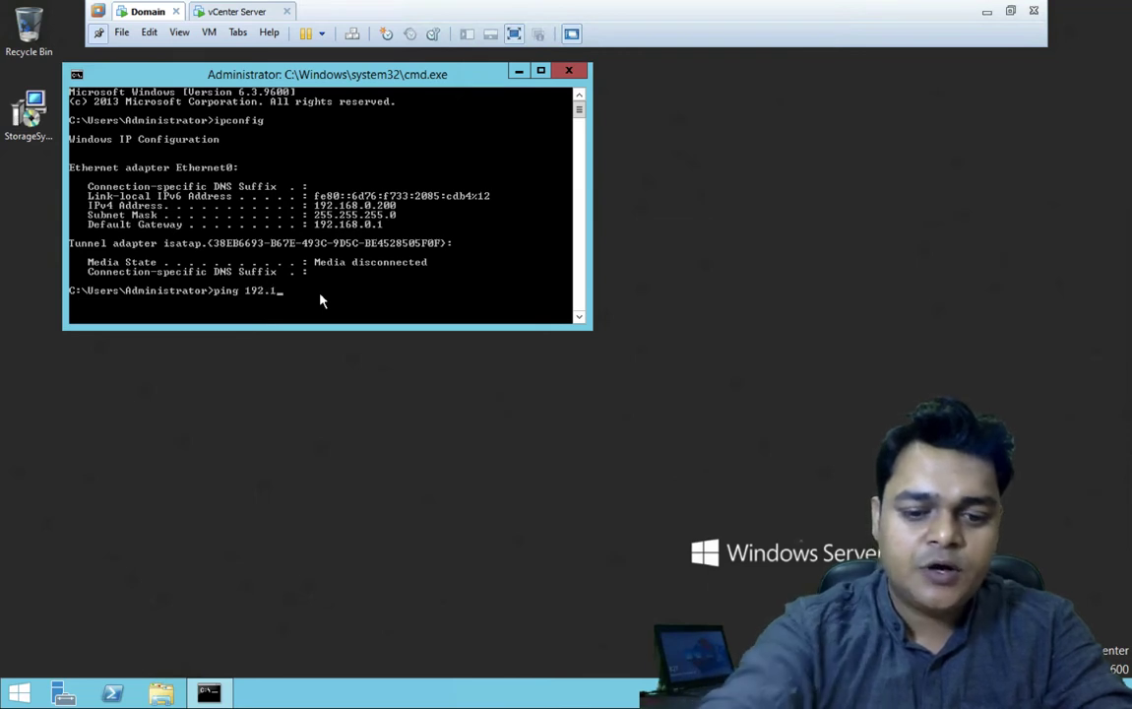
type("68.0.")
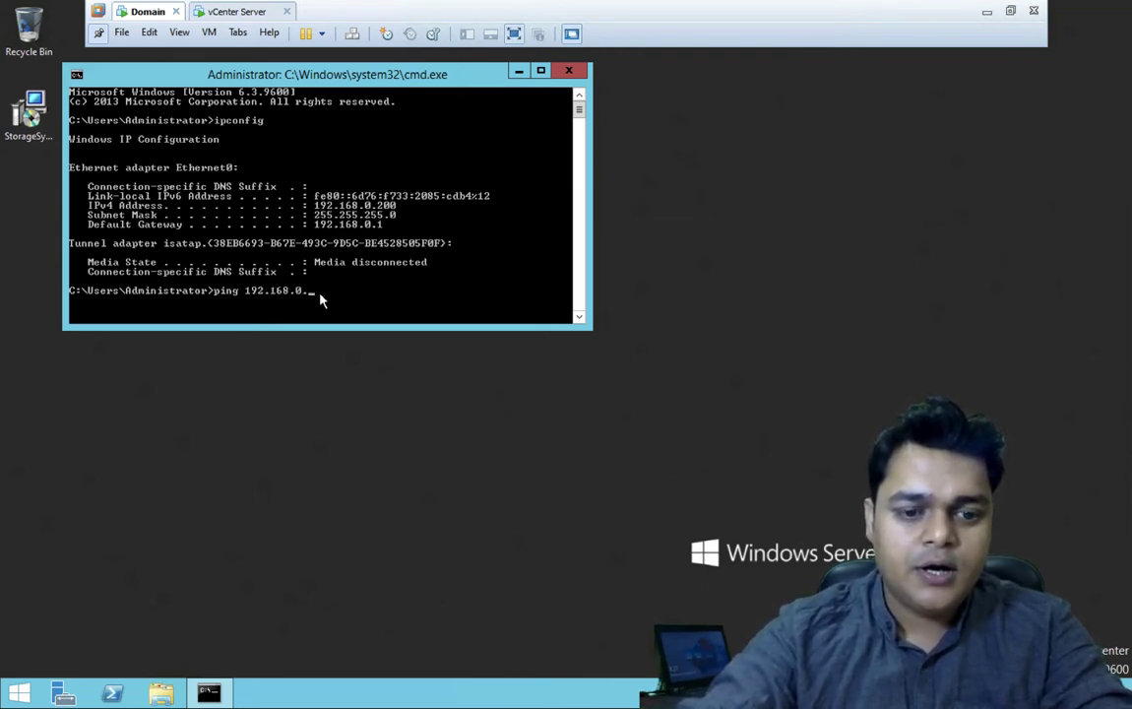
type("250")
key("Return")
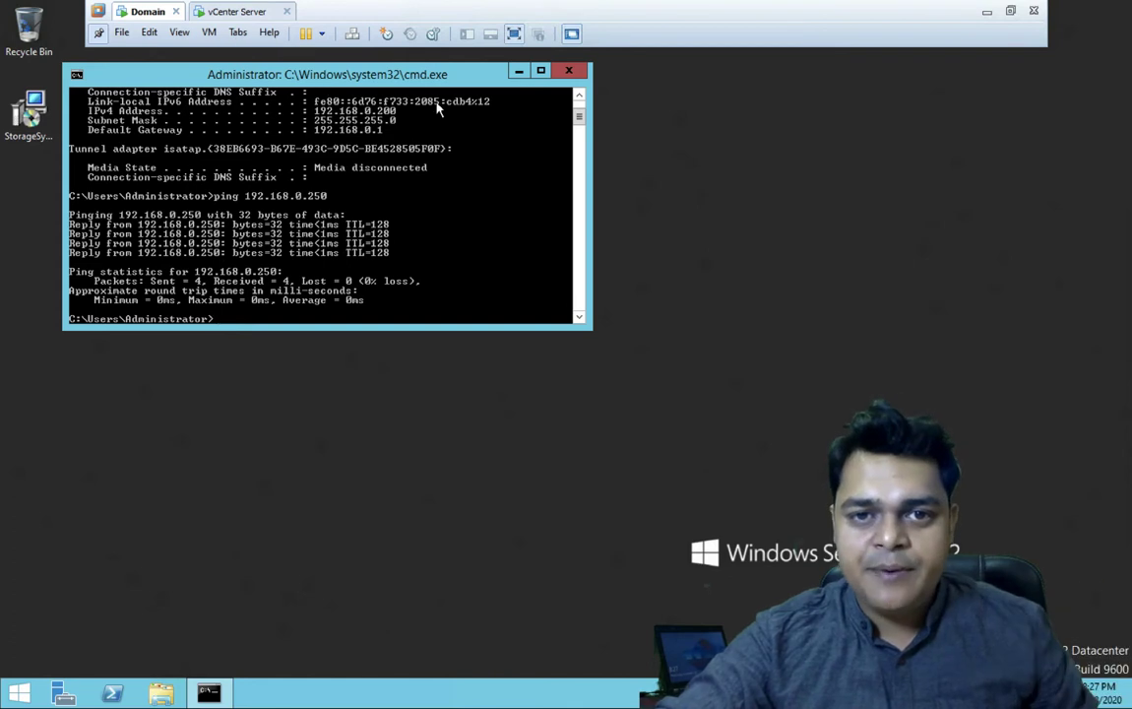
left_click(570, 72)
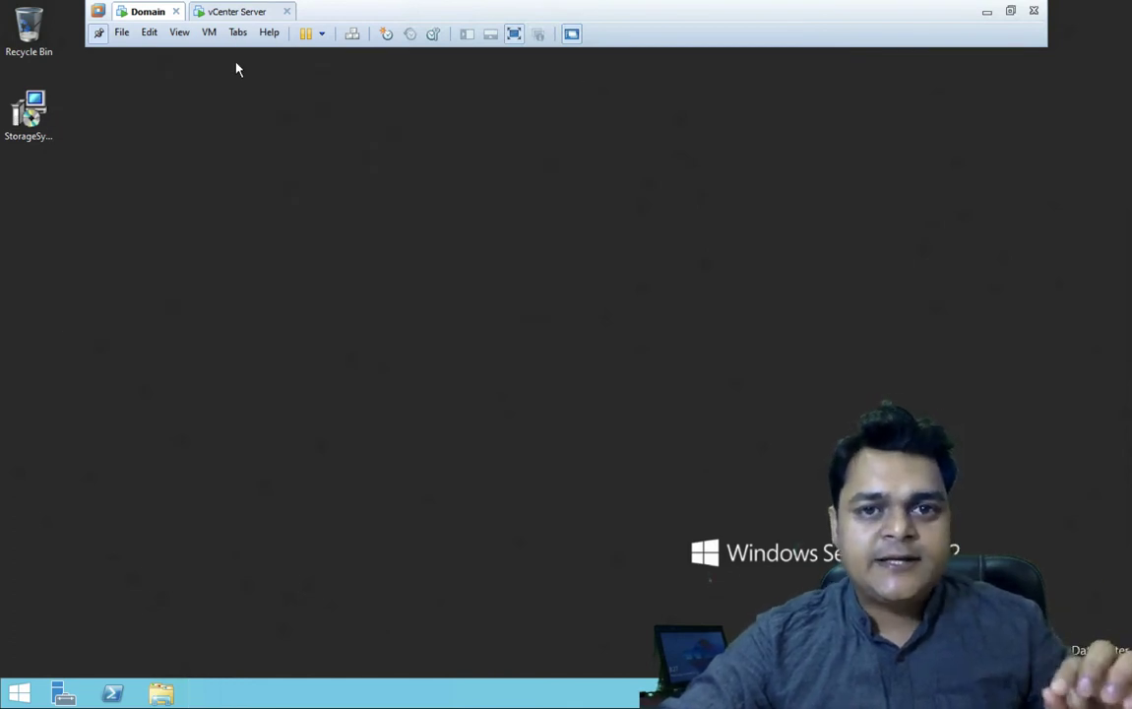
- Launch the DHCP console from Server Manager's Tools menu and reposition its window
left_click(63, 694)
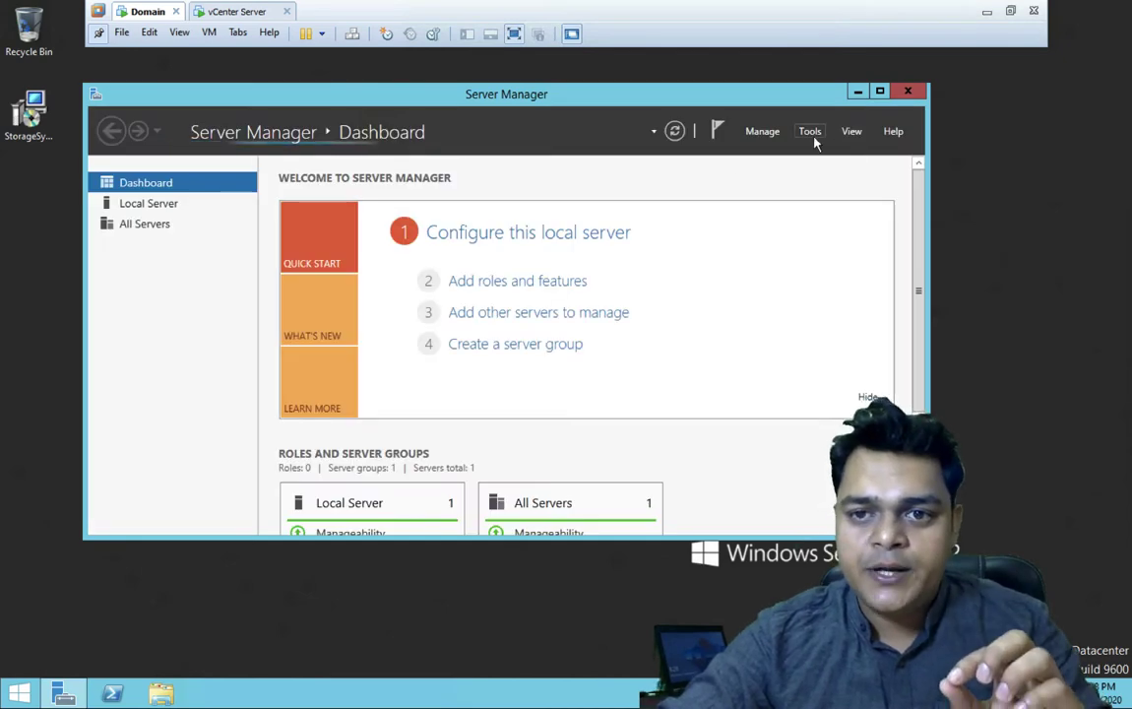
left_click(812, 138)
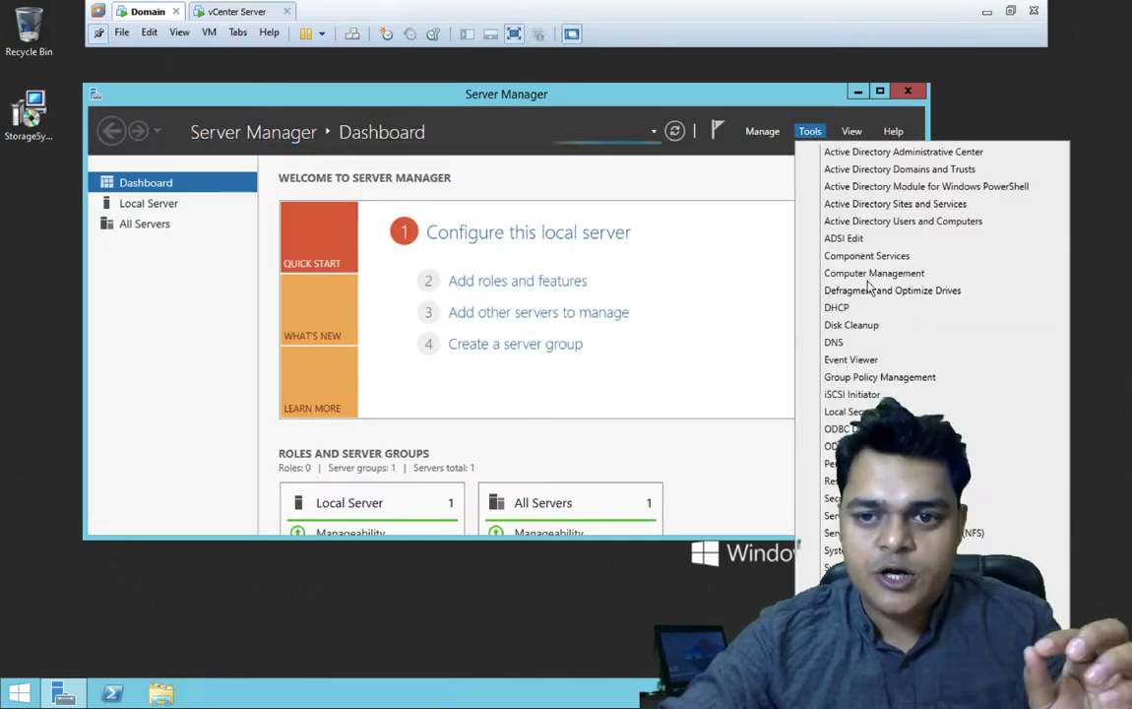
left_click(846, 310)
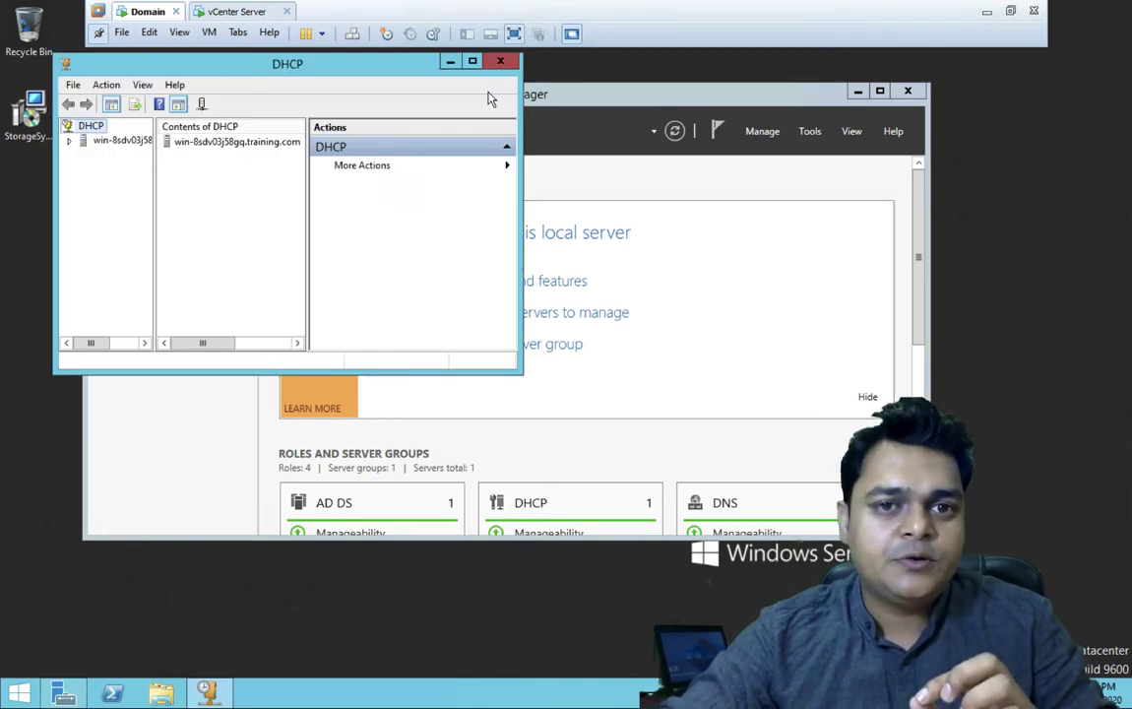
left_click_drag(337, 62, 430, 131)
- Maximise the DHCP console, expand Scope [192.168.1.0], and delete the 192.168.1.100 reservation
left_click(565, 129)
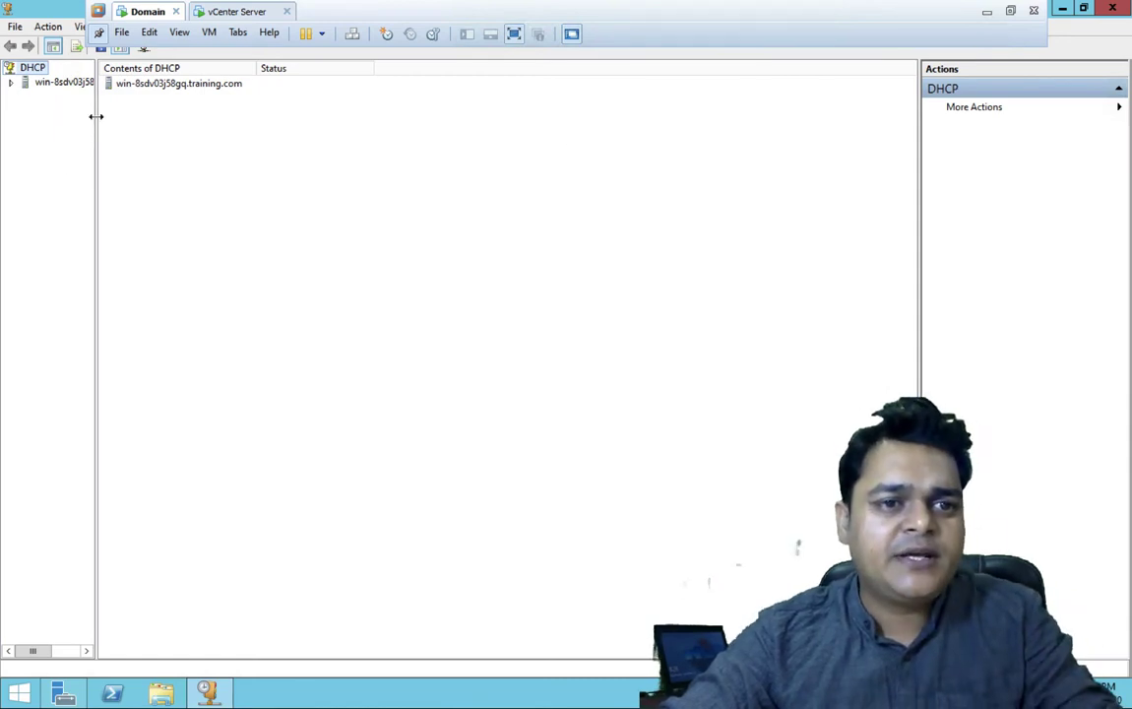
left_click_drag(96, 116, 215, 128)
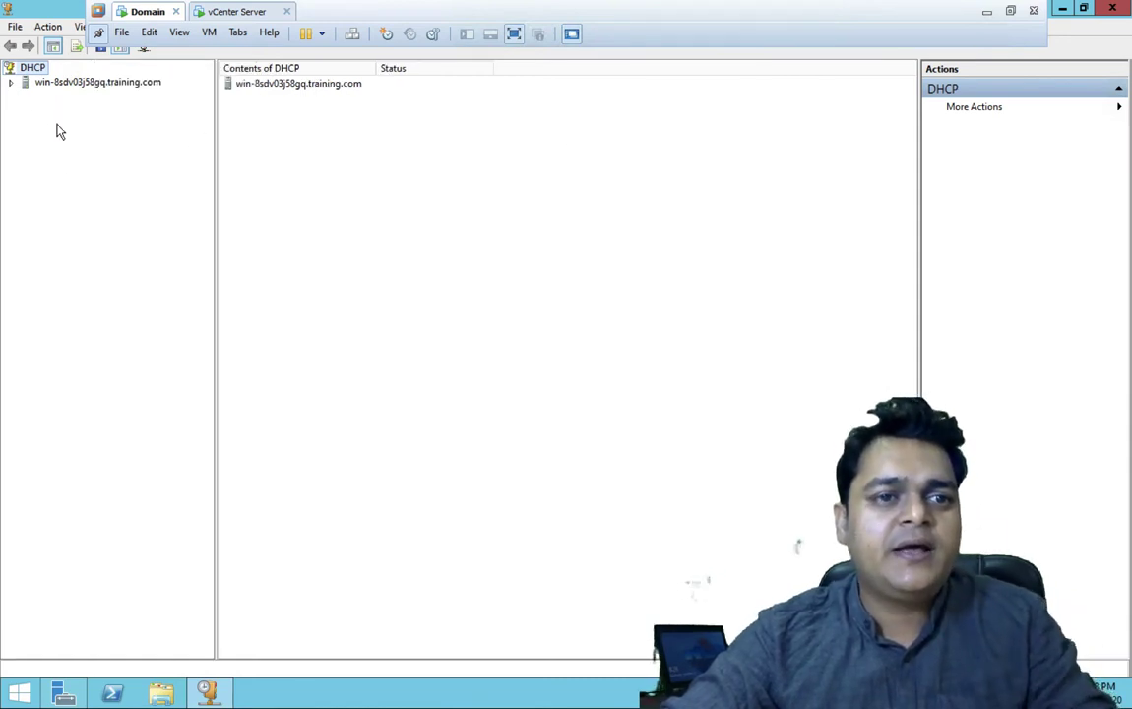
left_click(12, 82)
left_click(26, 95)
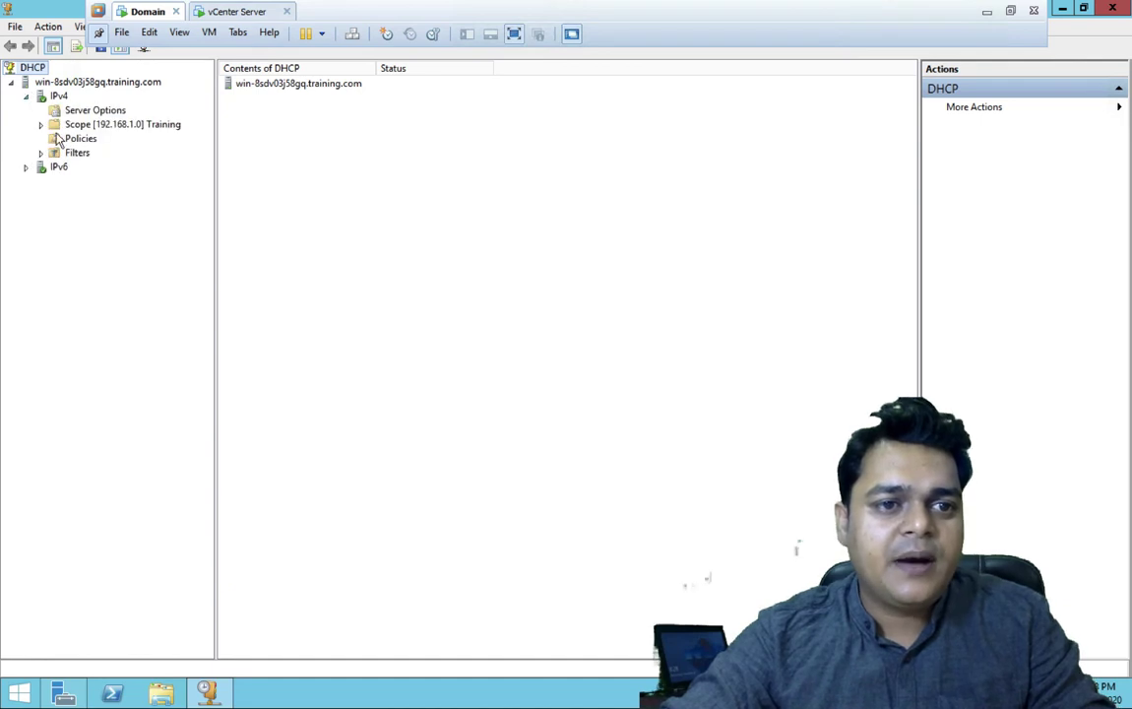
left_click(40, 124)
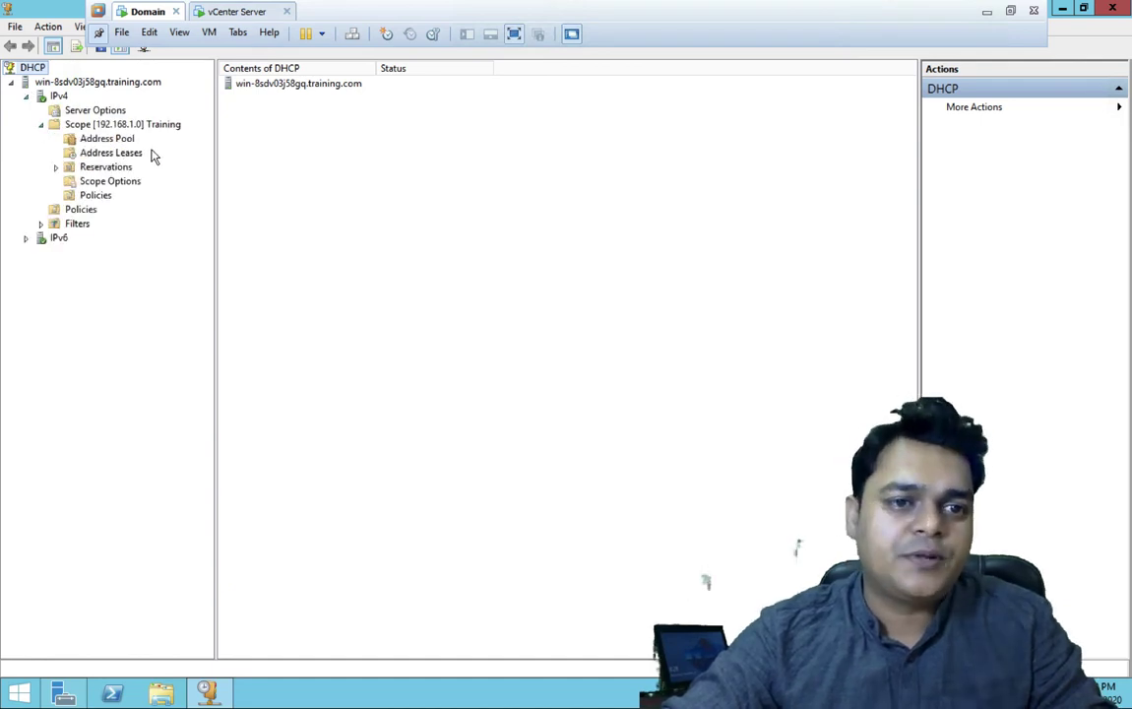
double_click(105, 168)
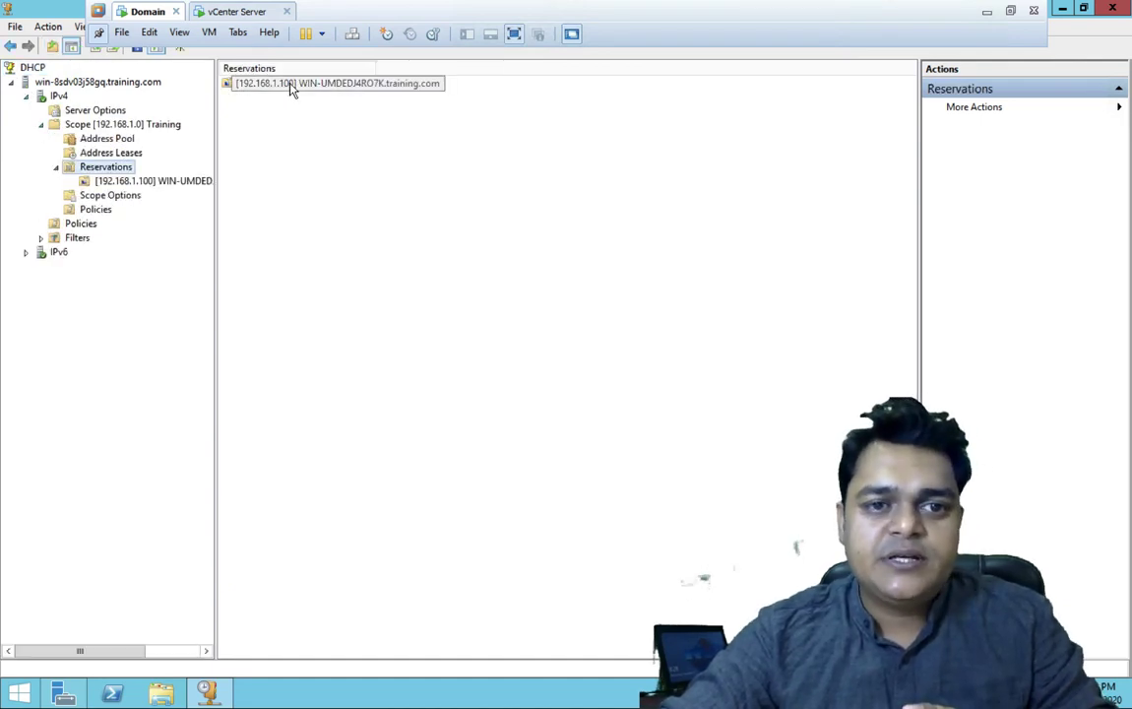
right_click(292, 87)
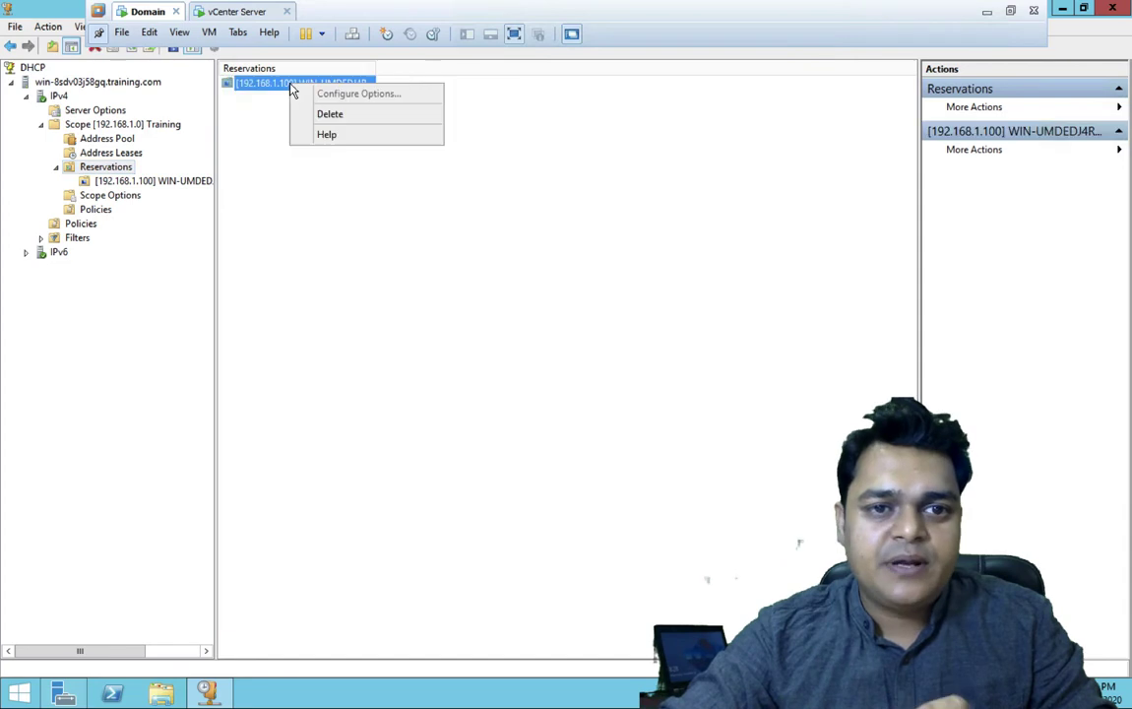
left_click(347, 115)
left_click(627, 405)
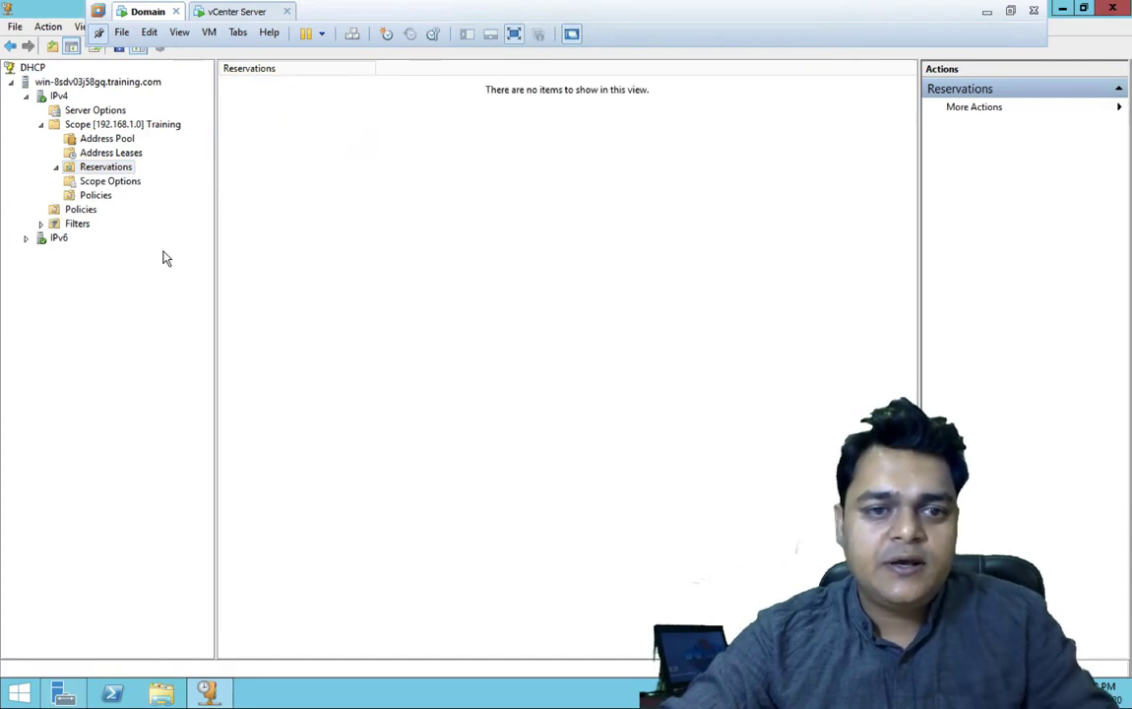
- Delete the entire 192.168.1.0 Training scope, leaving IPv4 with no scopes
right_click(134, 126)
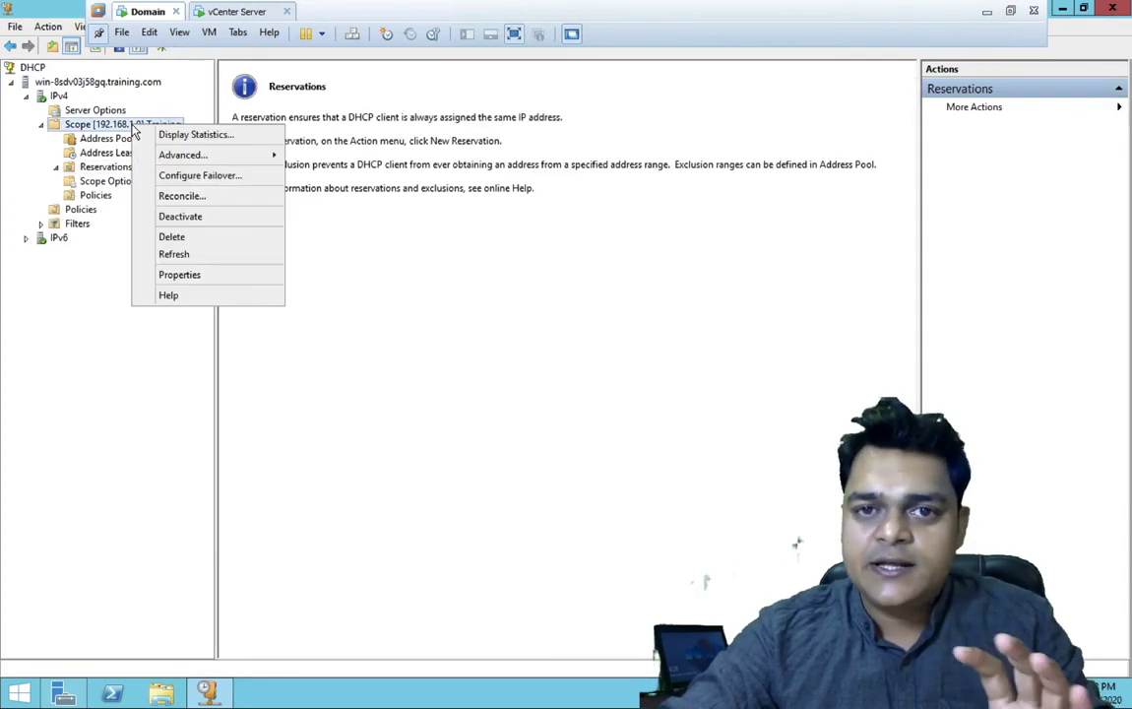
left_click(175, 237)
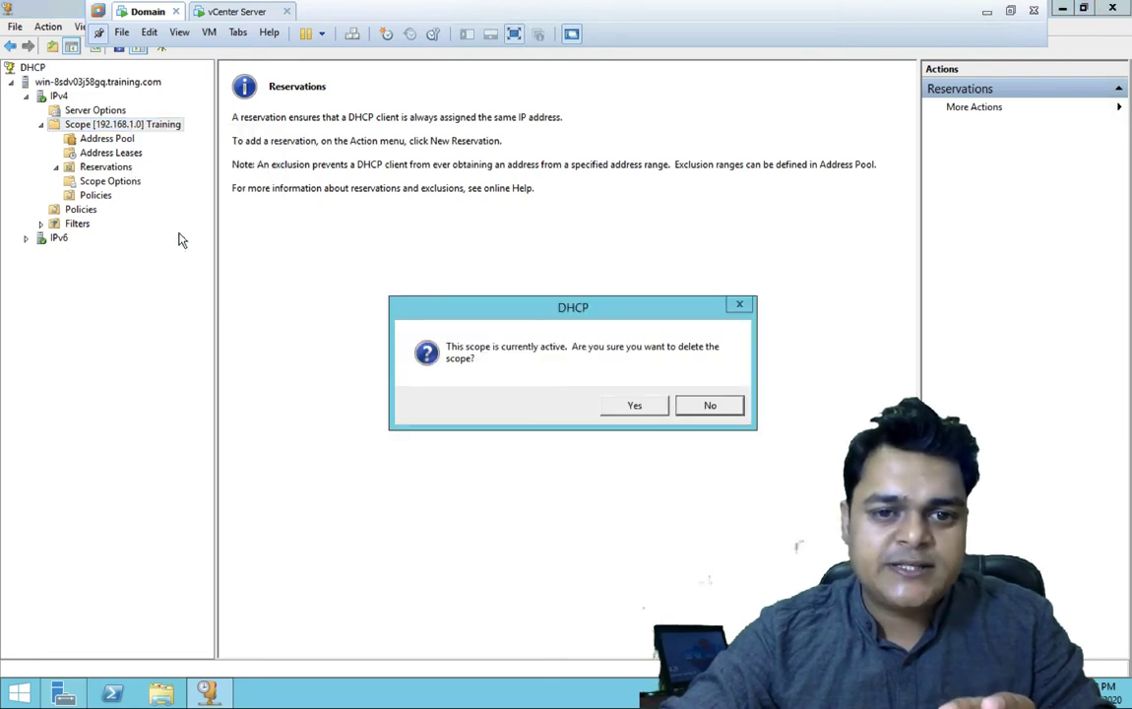
left_click(644, 406)
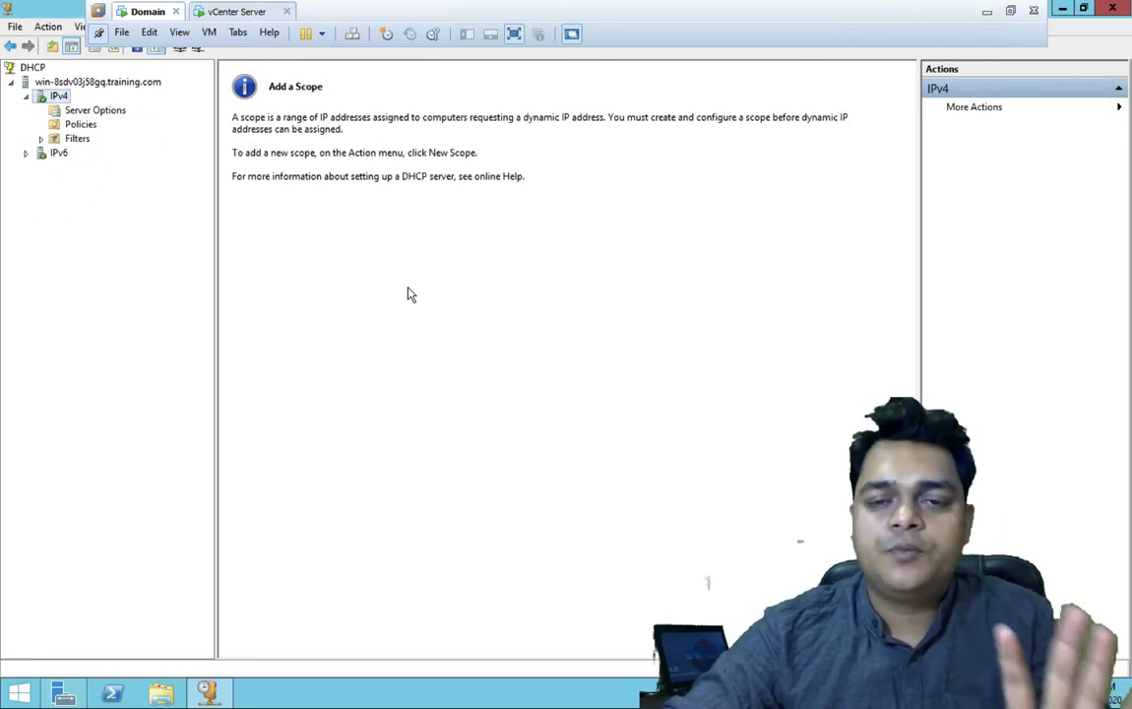
- Start the New Scope wizard under IPv4 and name the scope Training-Scope
right_click(55, 93)
left_click(108, 122)
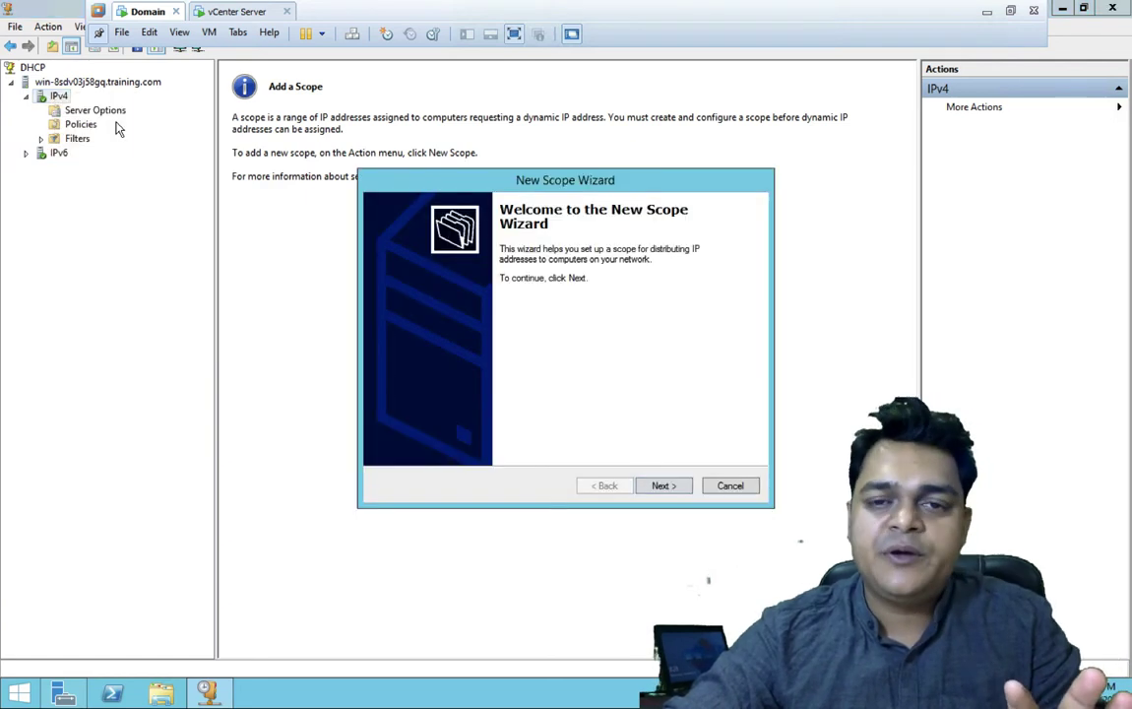
left_click(667, 486)
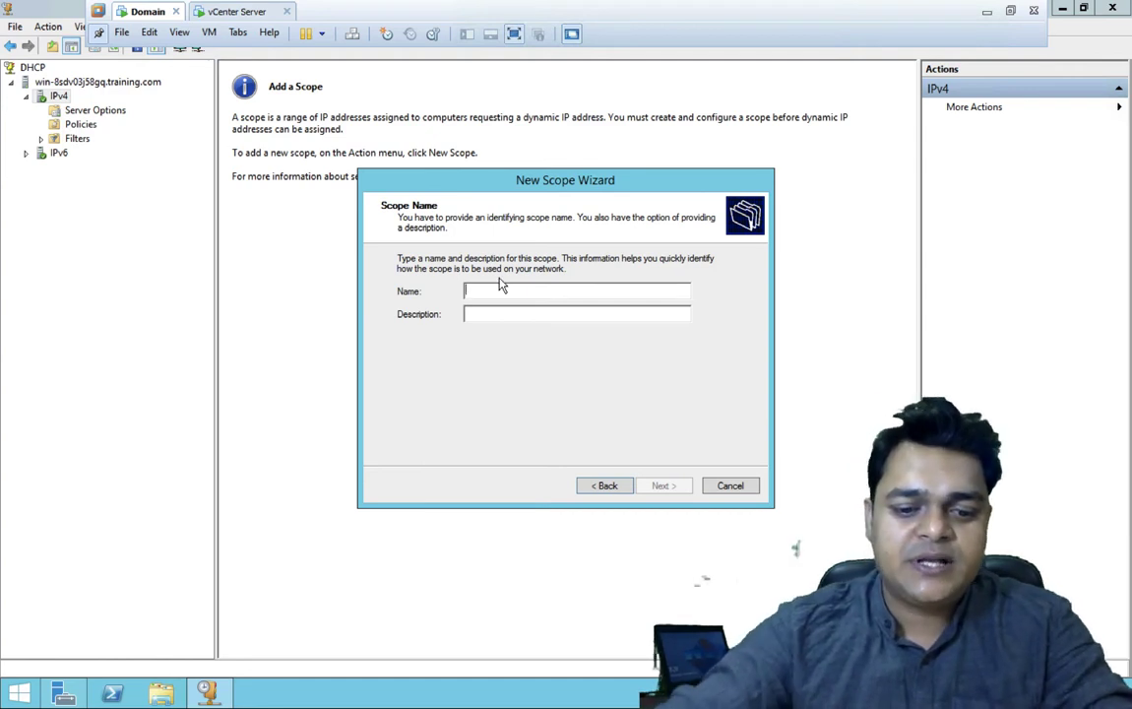
type("Training")
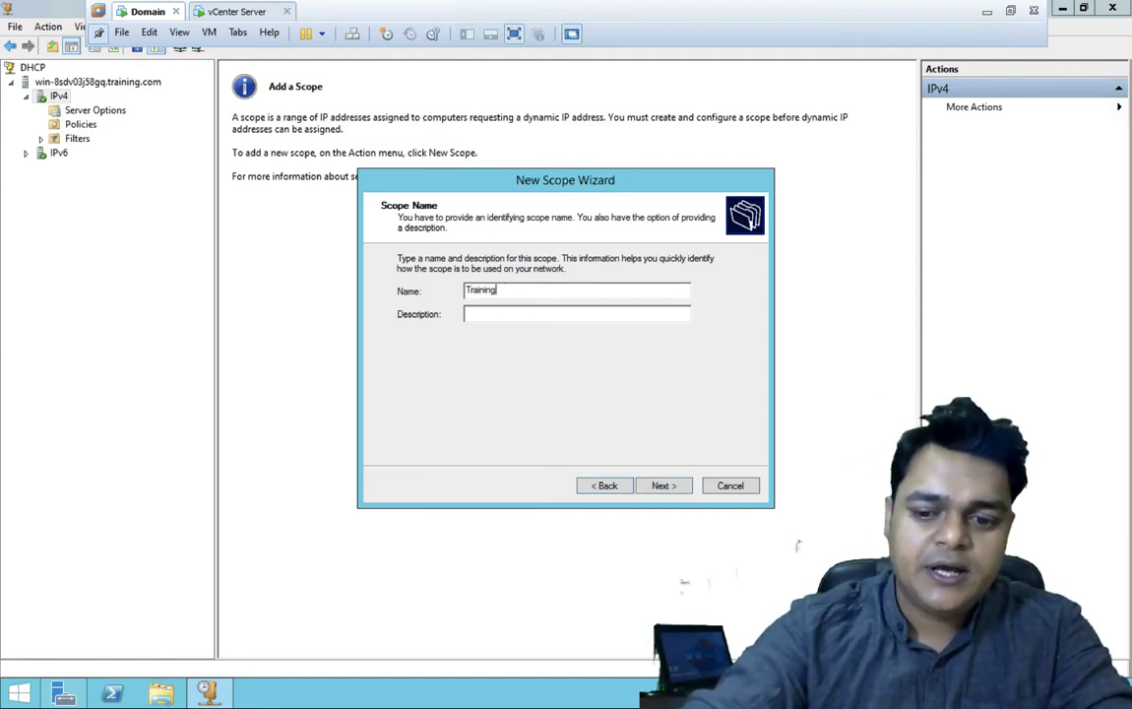
type("-Scope")
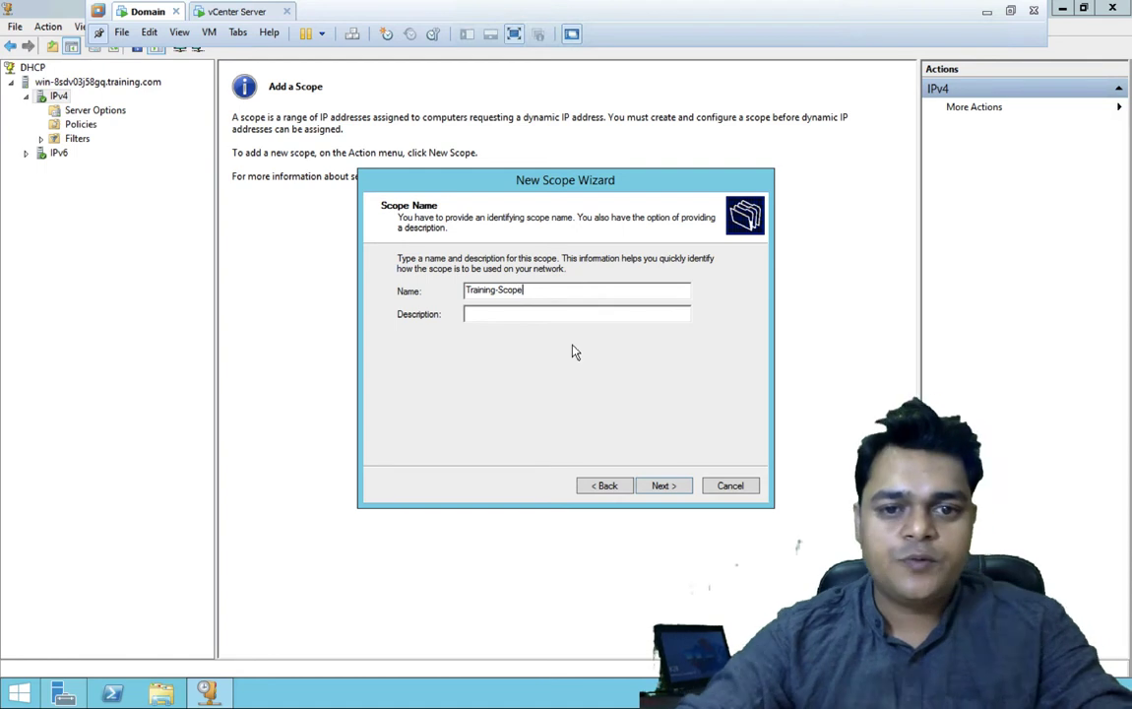
left_click(664, 485)
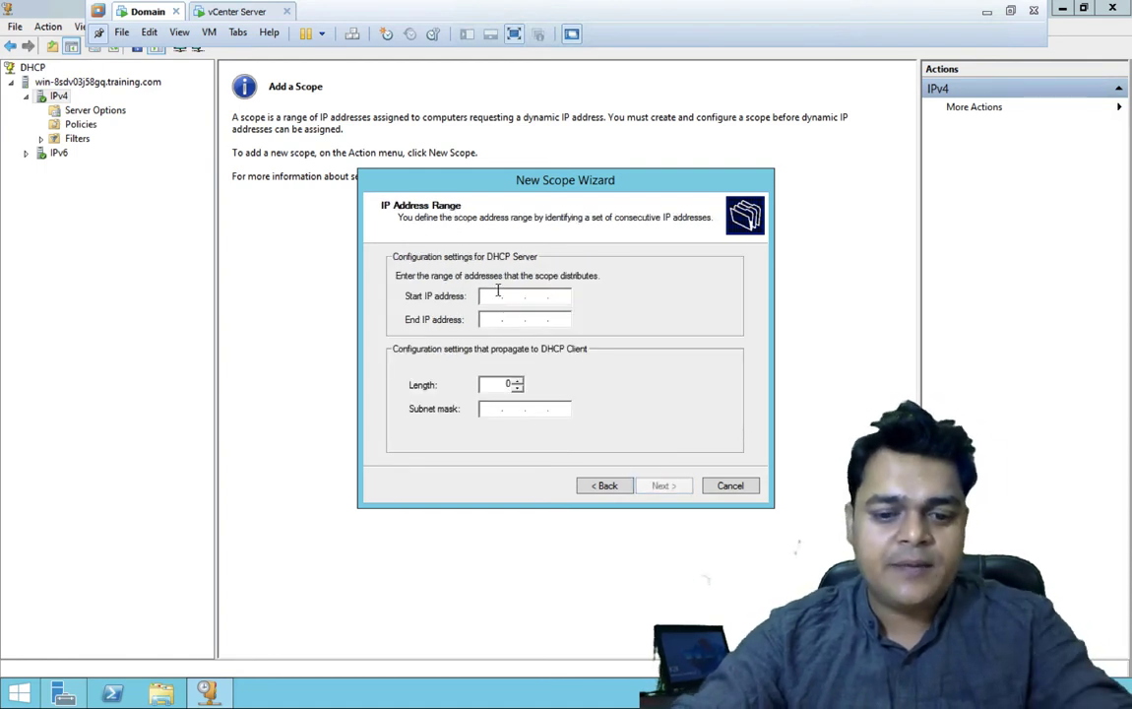
- Set the scope range 192.168.0.10 to 192.168.0.25 with mask 255.255.255.0
left_click(497, 294)
type("192.1")
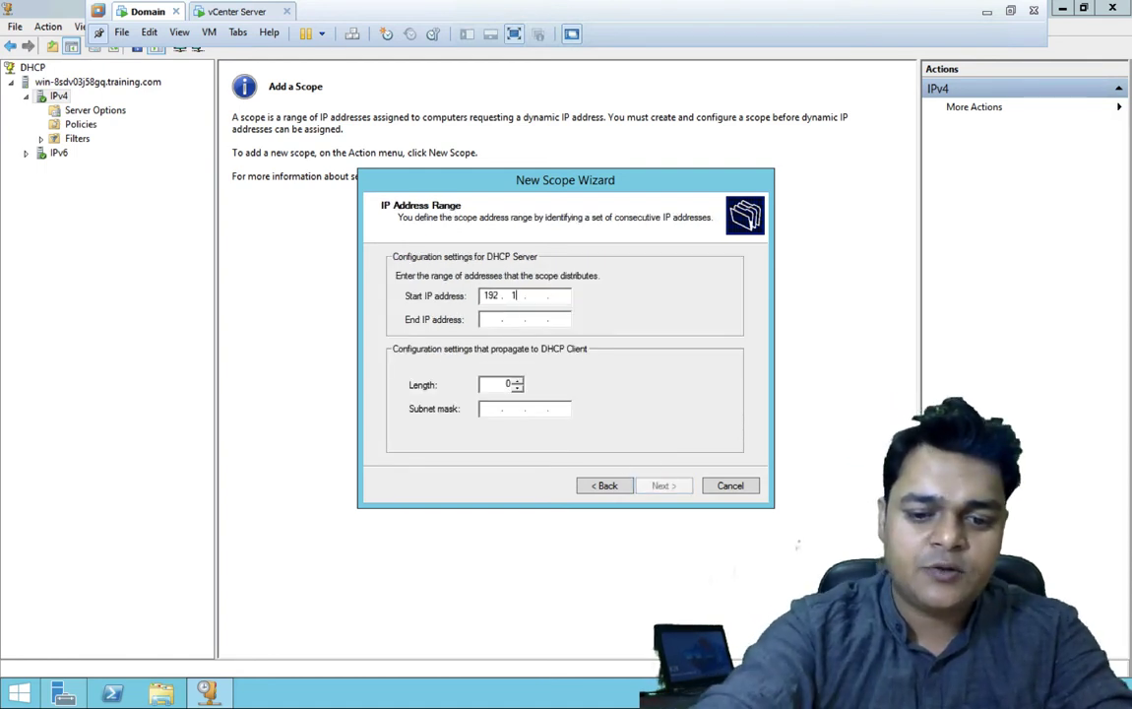
type("68.0.")
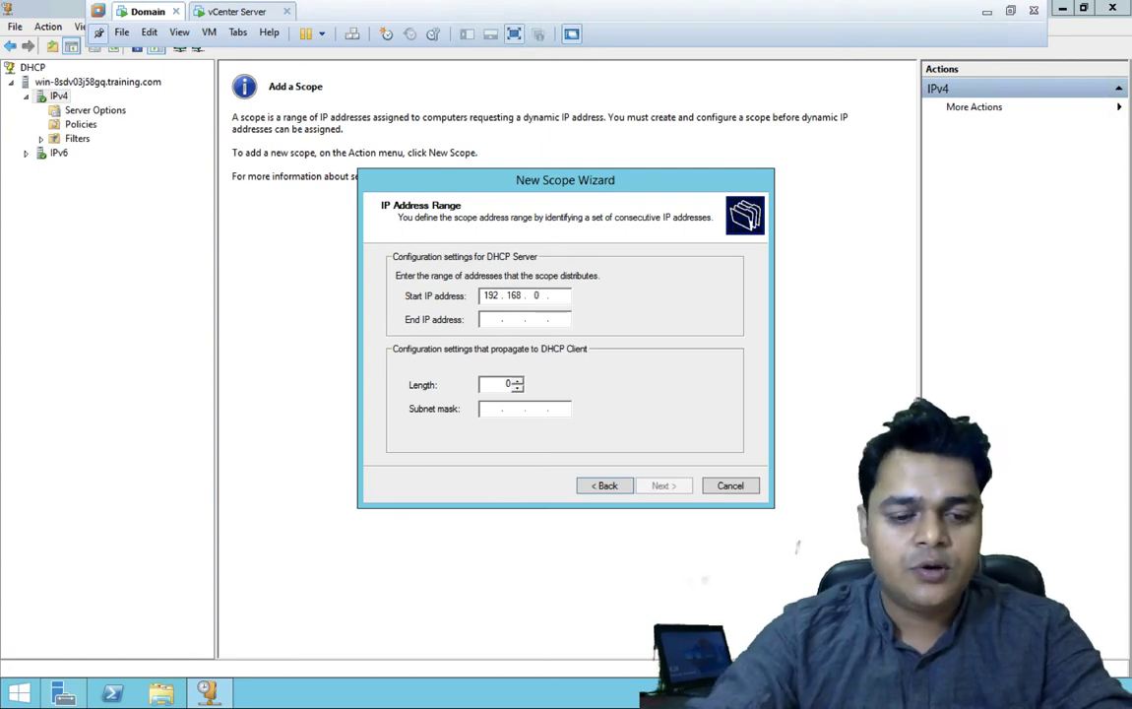
type("10")
key("Tab")
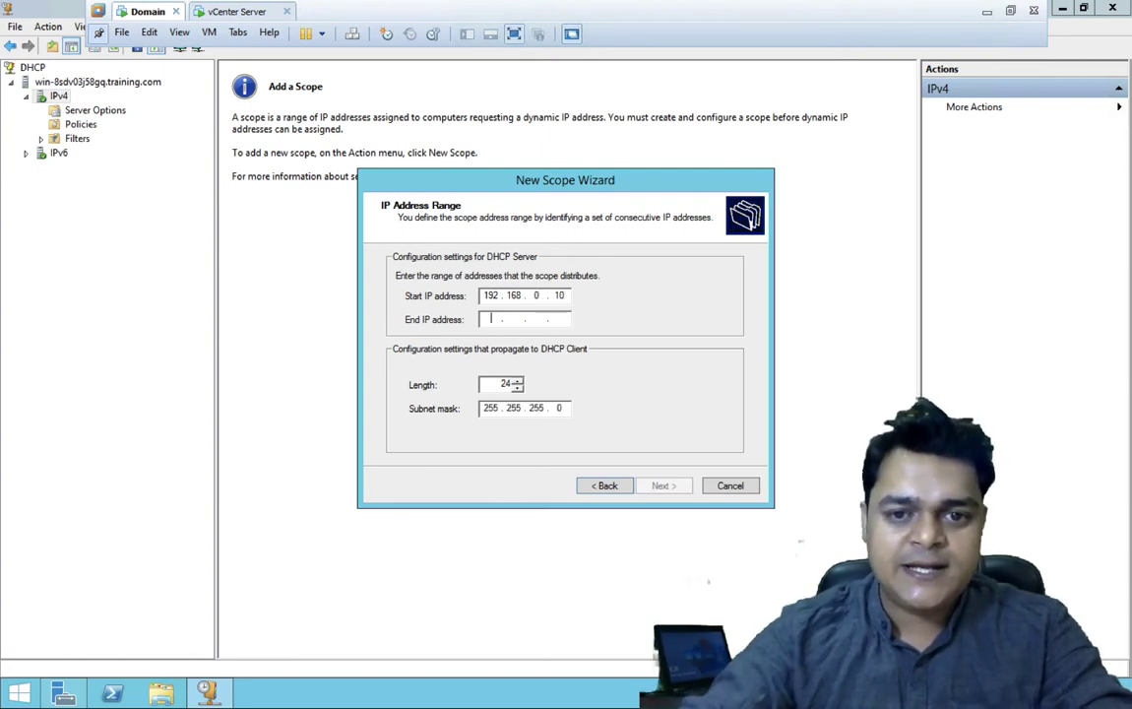
type("192 . 168 . 0 . ")
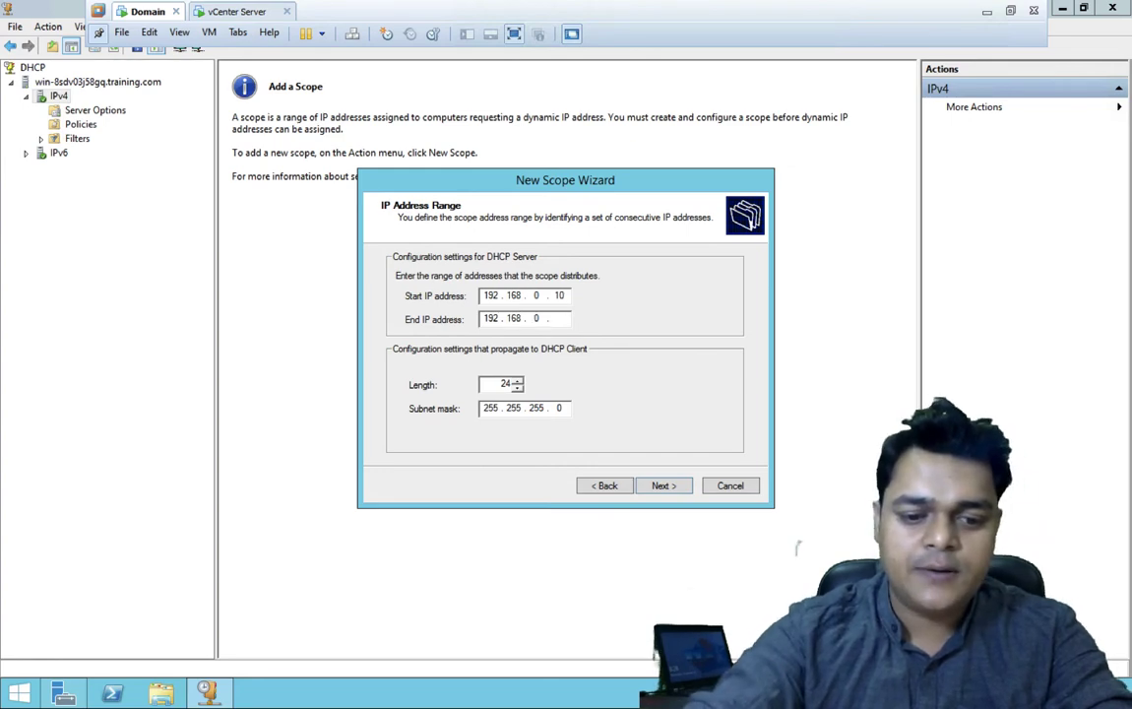
type("25")
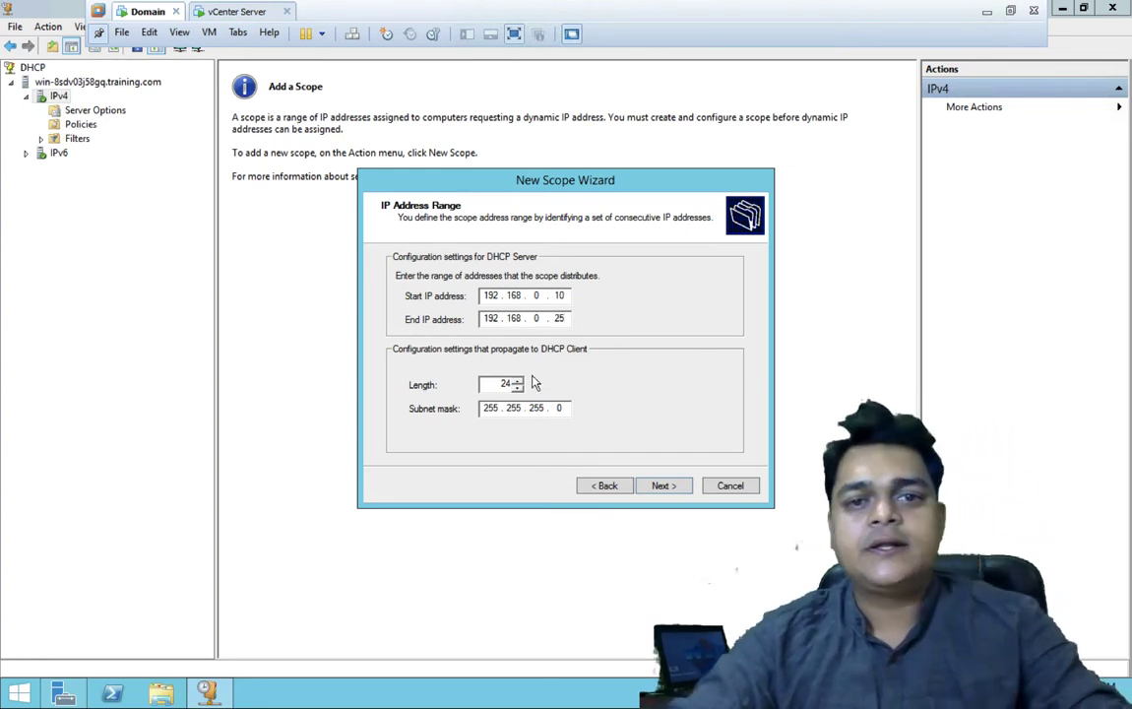
left_click(664, 485)
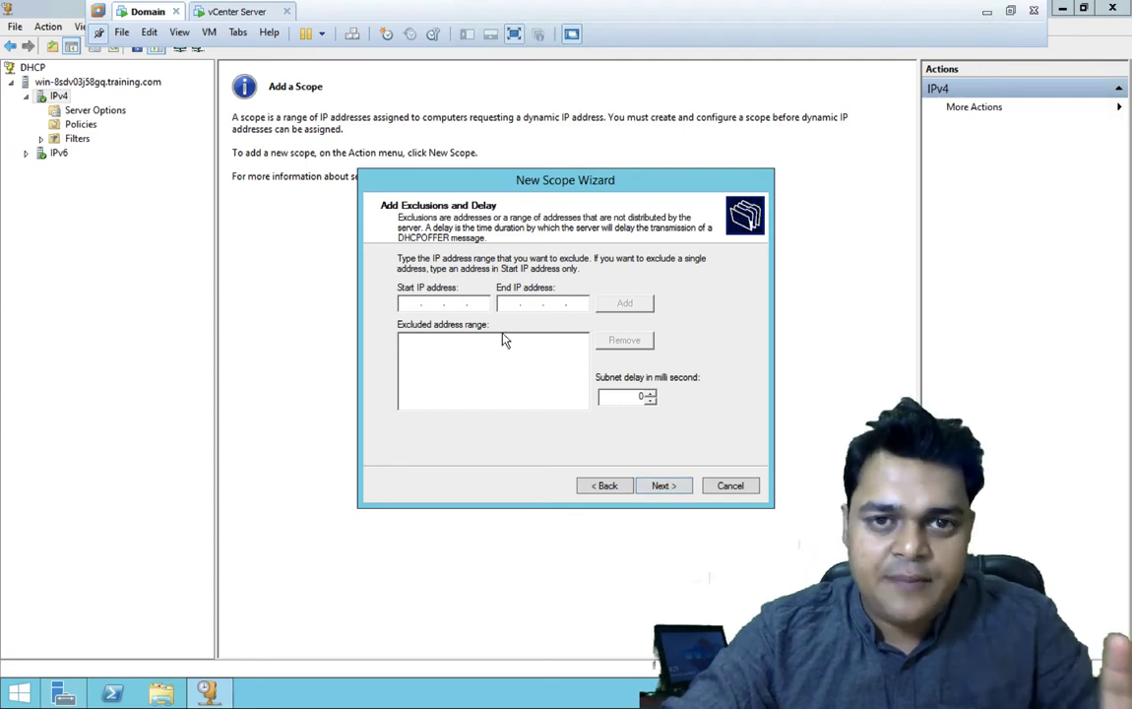
- Skip exclusions, keep the default lease, and add 192.168.0.1 as the default gateway
left_click(662, 485)
left_click(662, 485)
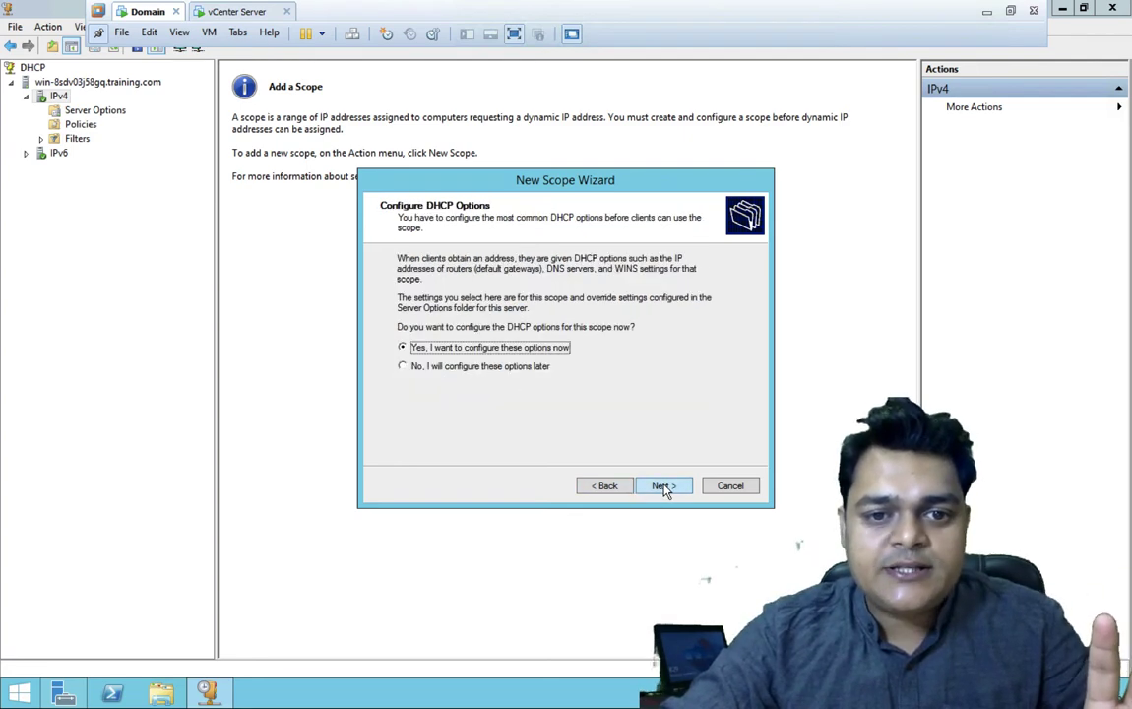
left_click(663, 486)
type("192.")
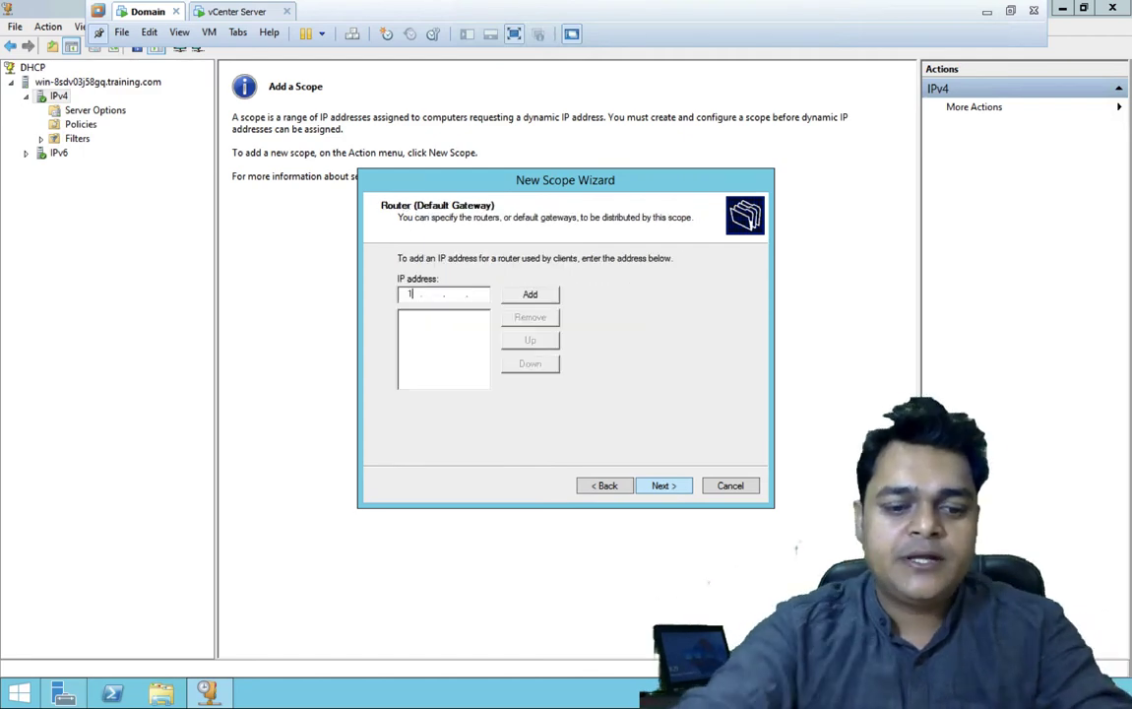
type("168.0")
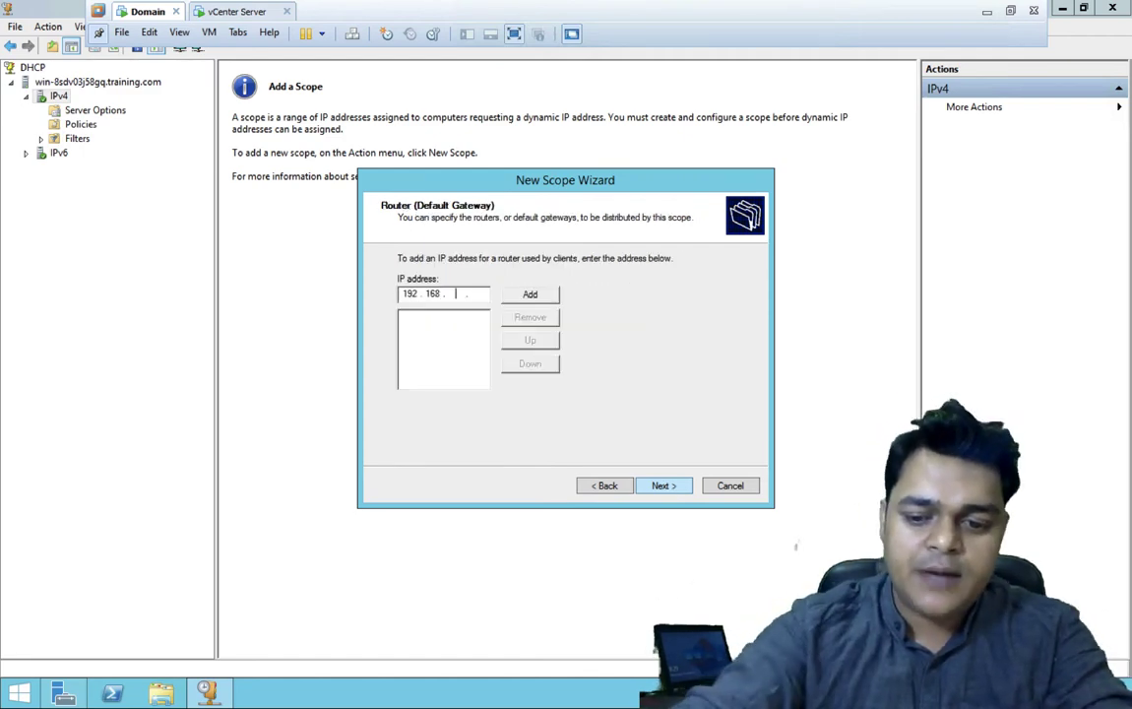
type(".1")
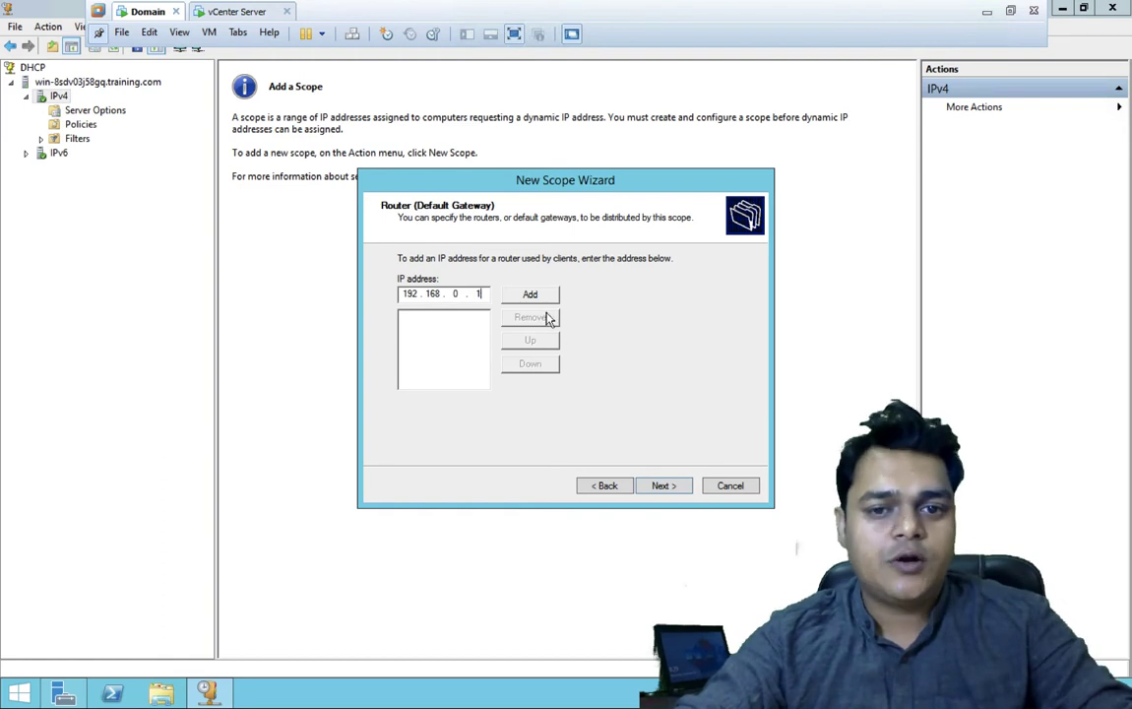
left_click(541, 297)
- Accept the training.com DNS settings, skip WINS, activate the scope, and expand it in the tree
left_click(662, 484)
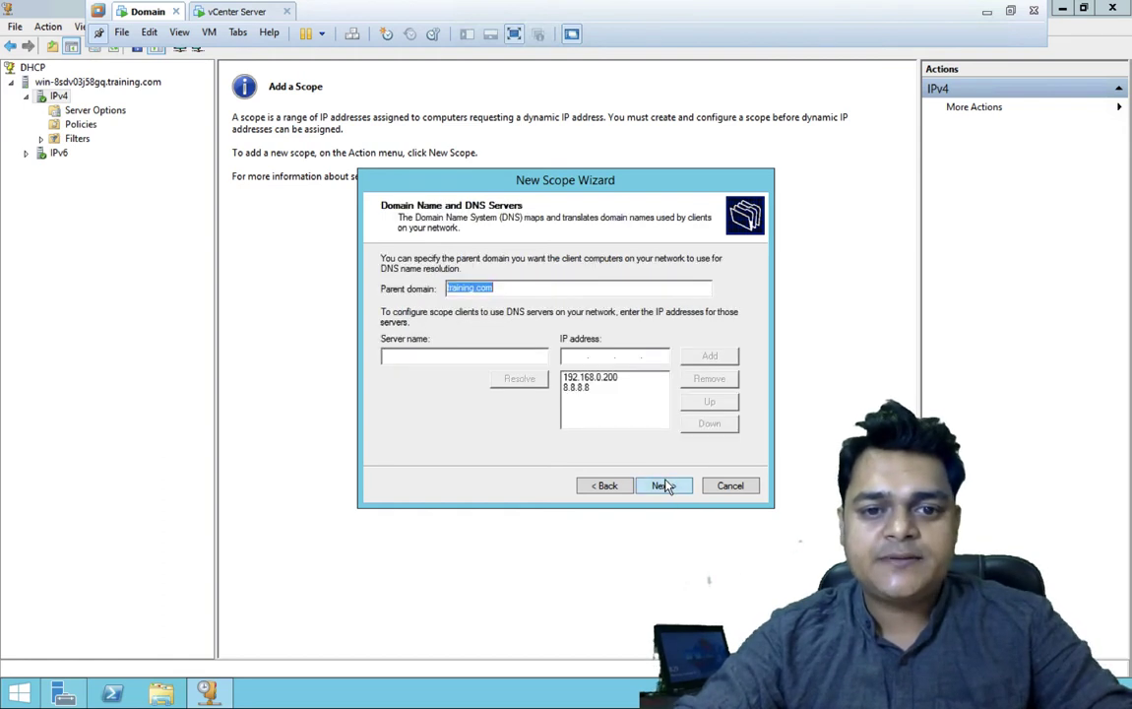
left_click(663, 485)
left_click(665, 486)
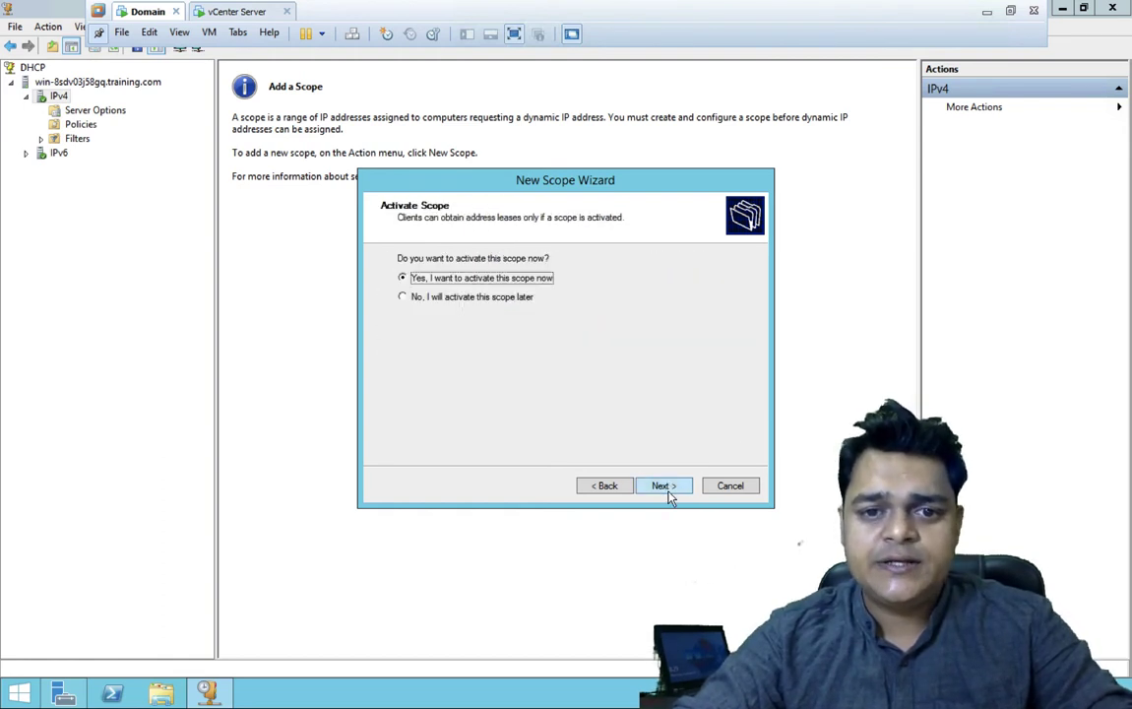
left_click(665, 486)
left_click(667, 486)
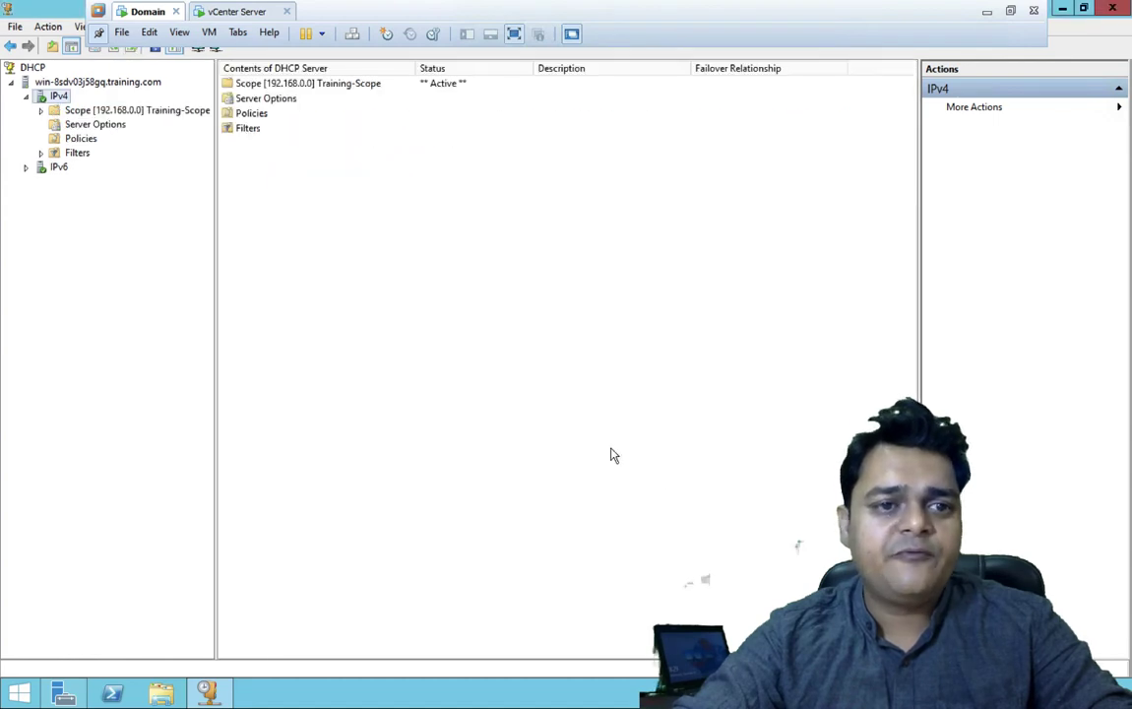
left_click(40, 110)
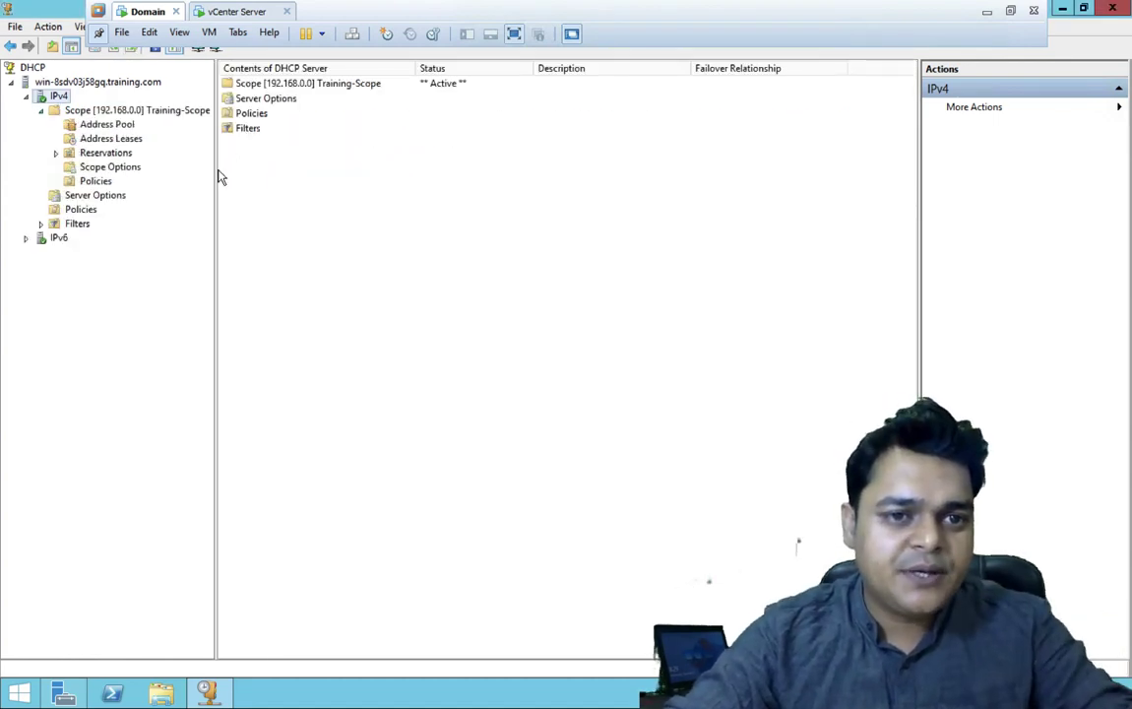
left_click_drag(214, 169, 317, 184)
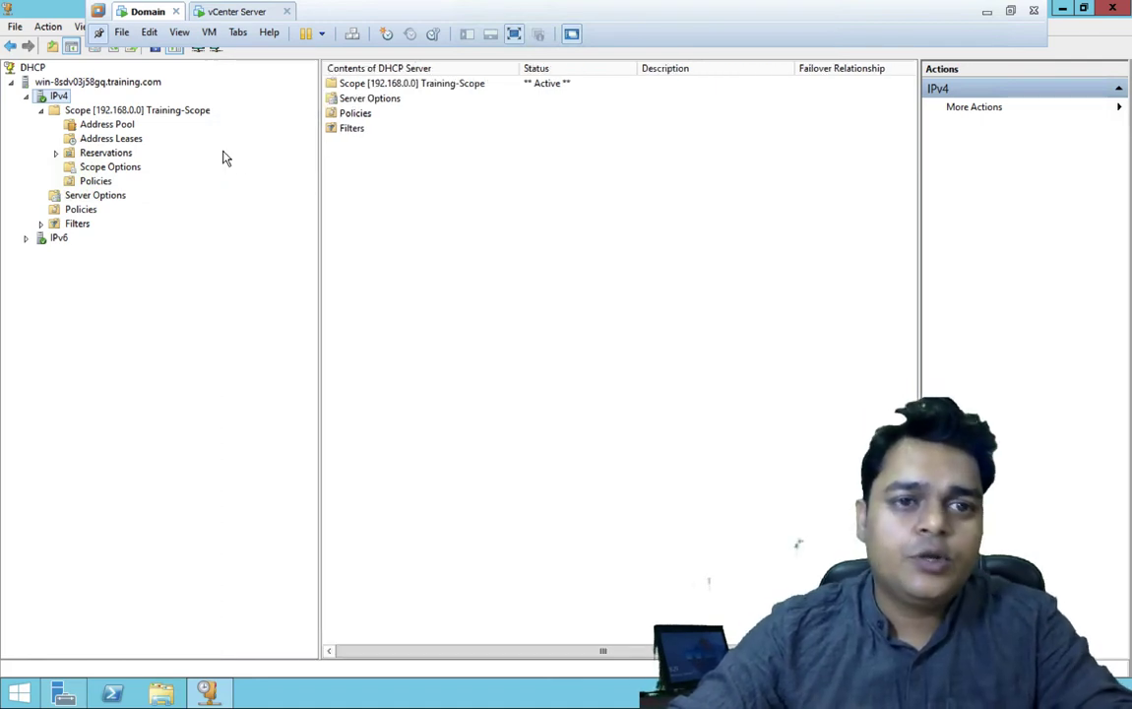
- Switch to the vCenter Server VM and close its continuous ping window
left_click(233, 14)
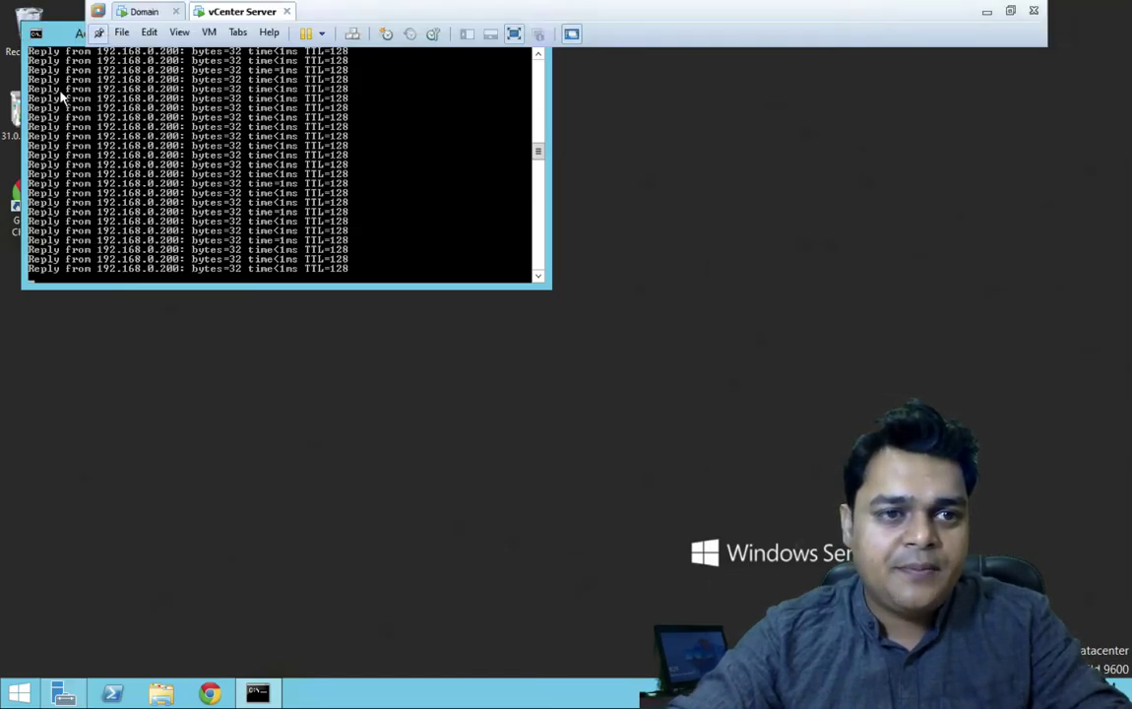
left_click_drag(476, 35, 530, 138)
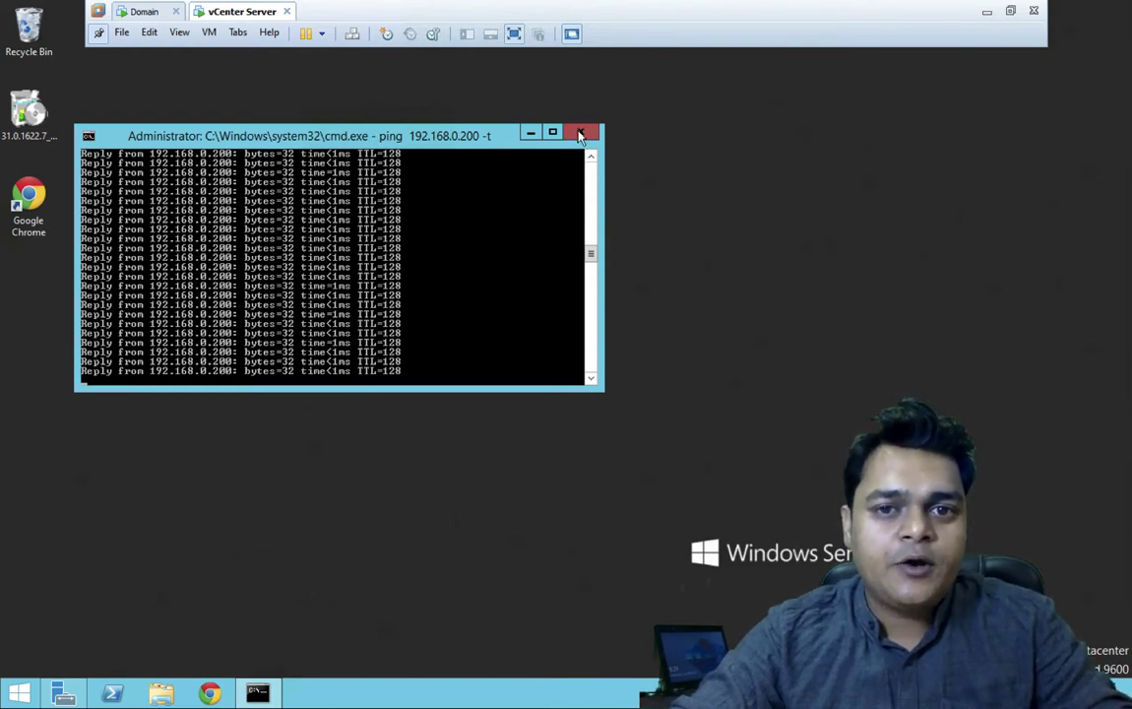
left_click(63, 694)
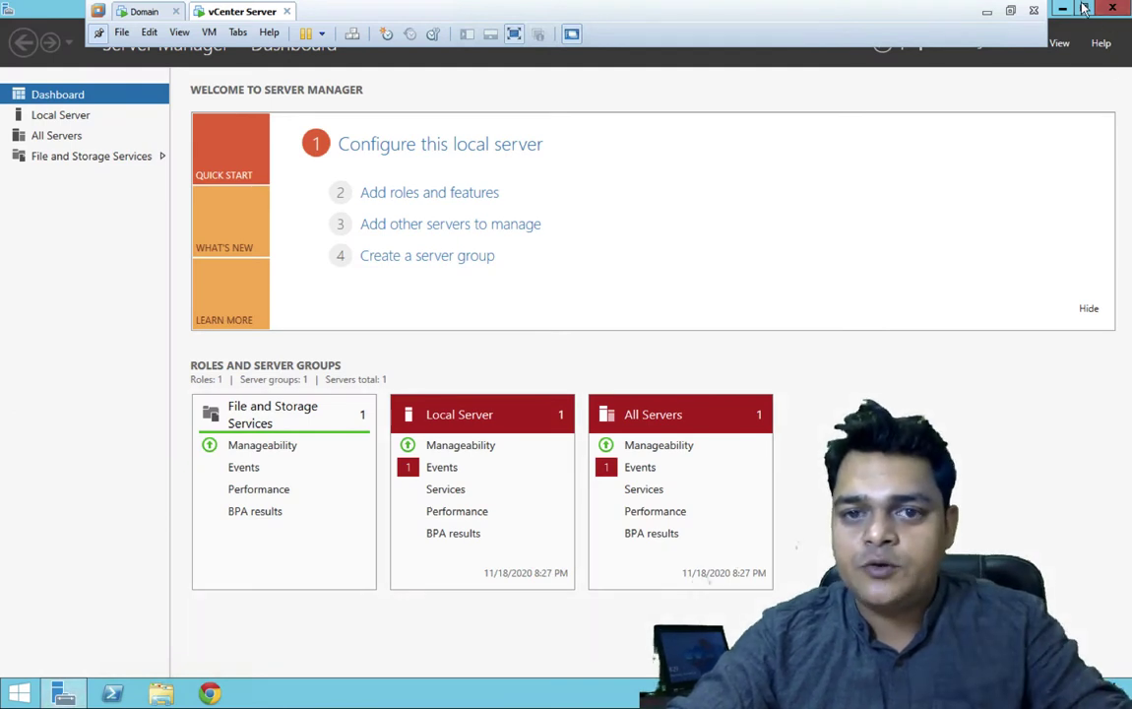
- Open Add Roles and Features, tick DHCP Server, decline the management tools, and cancel the wizard
left_click(458, 193)
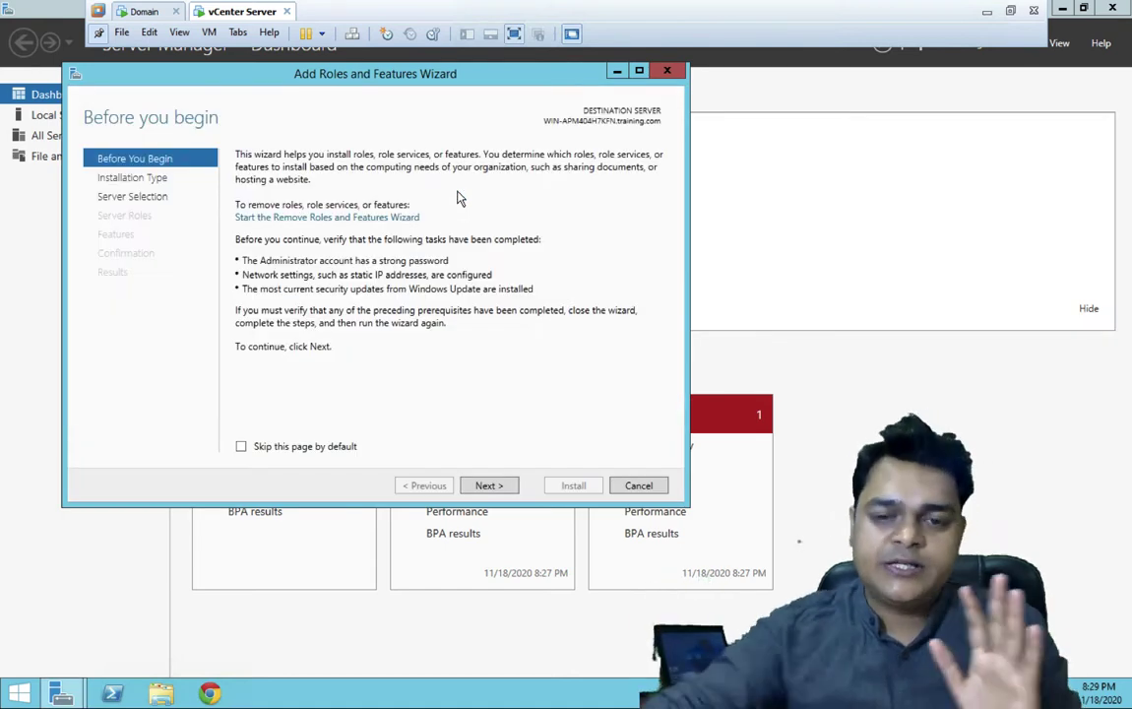
left_click(489, 485)
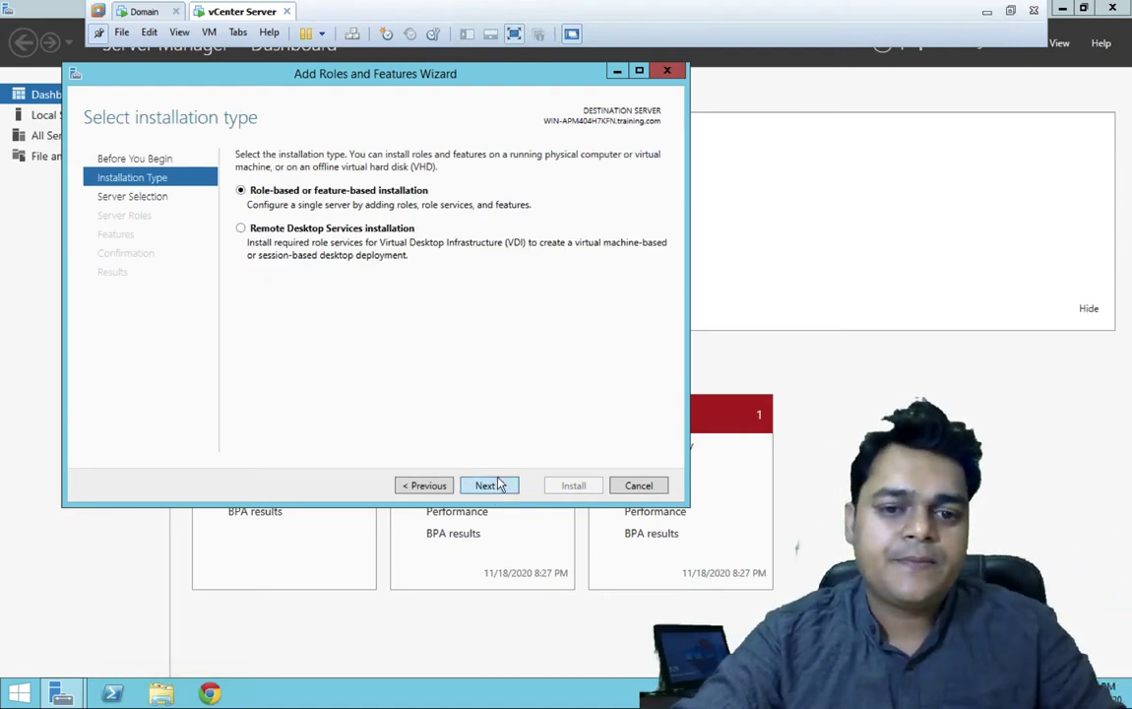
left_click(493, 487)
left_click(489, 485)
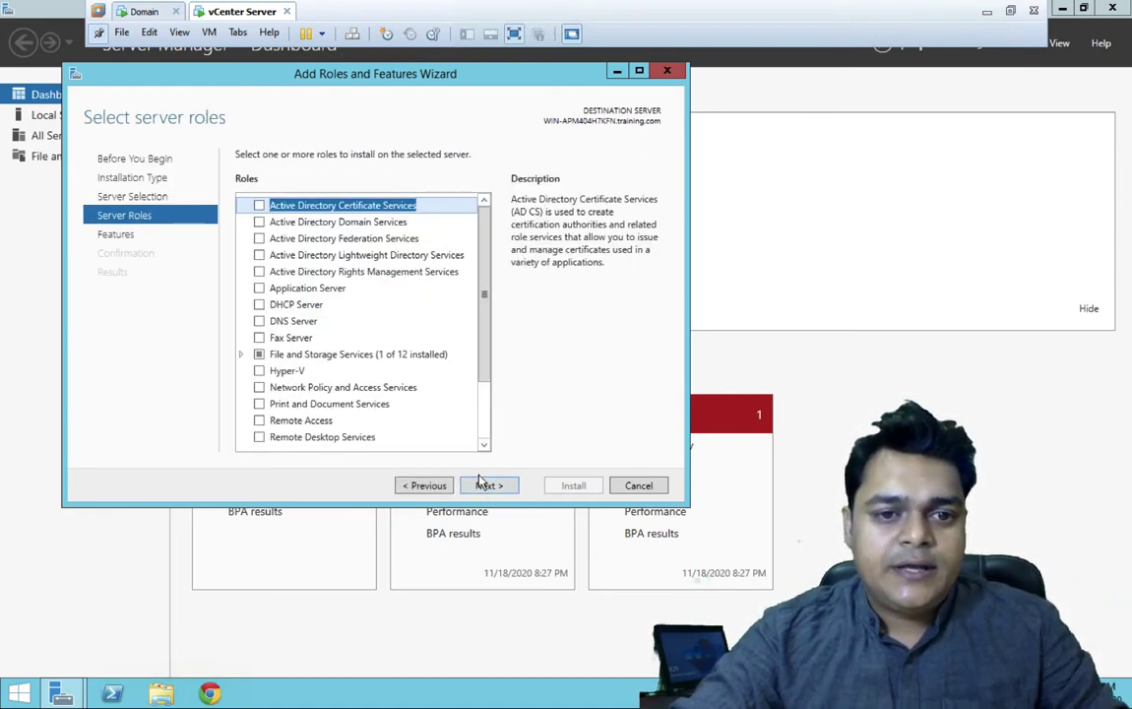
left_click(260, 306)
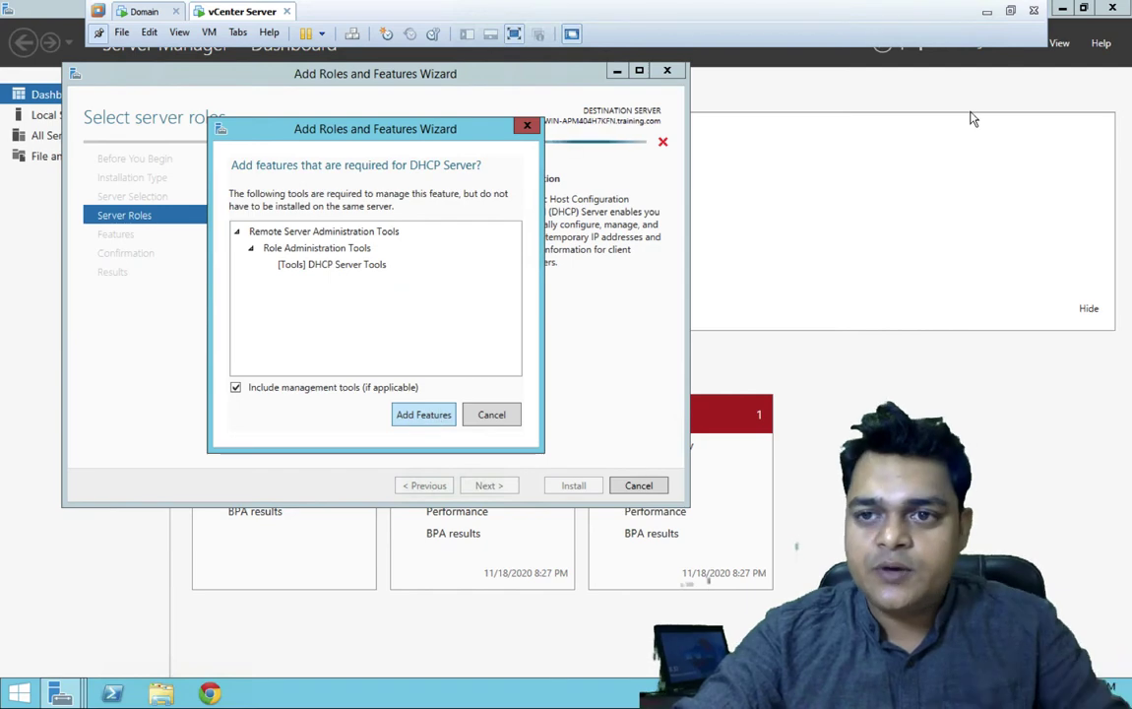
left_click(500, 418)
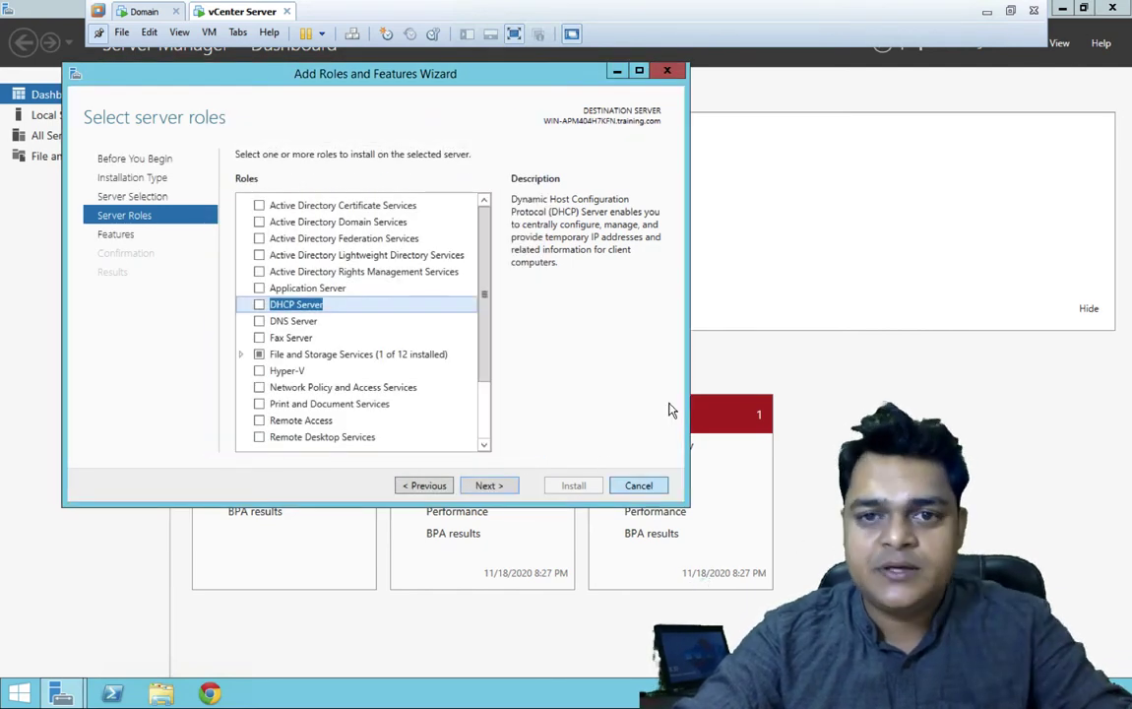
left_click(637, 485)
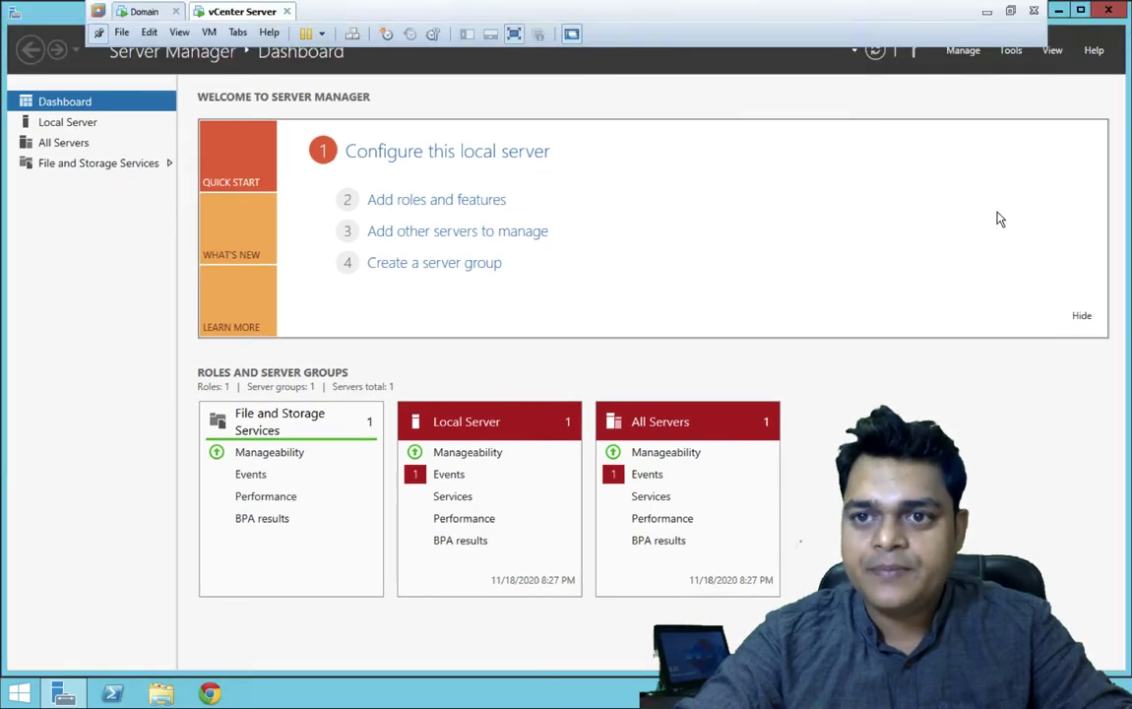
- Open the Add Roles and Features wizard with role-based installation on the local server
left_click(1014, 51)
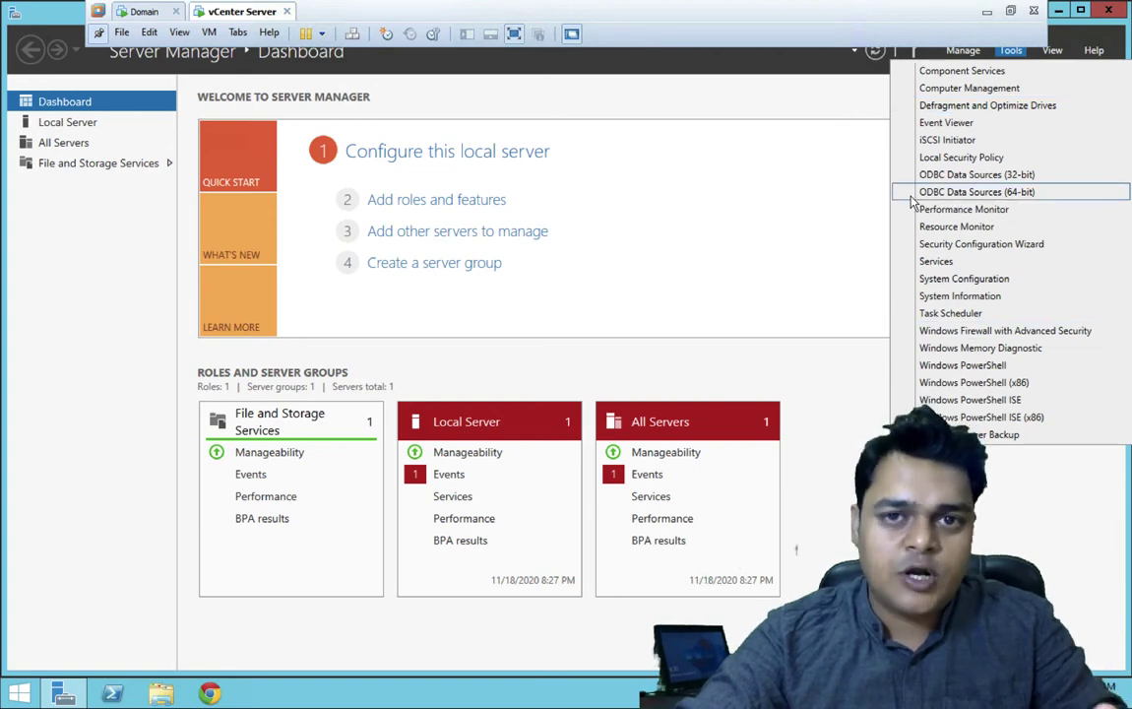
left_click(705, 210)
left_click(452, 198)
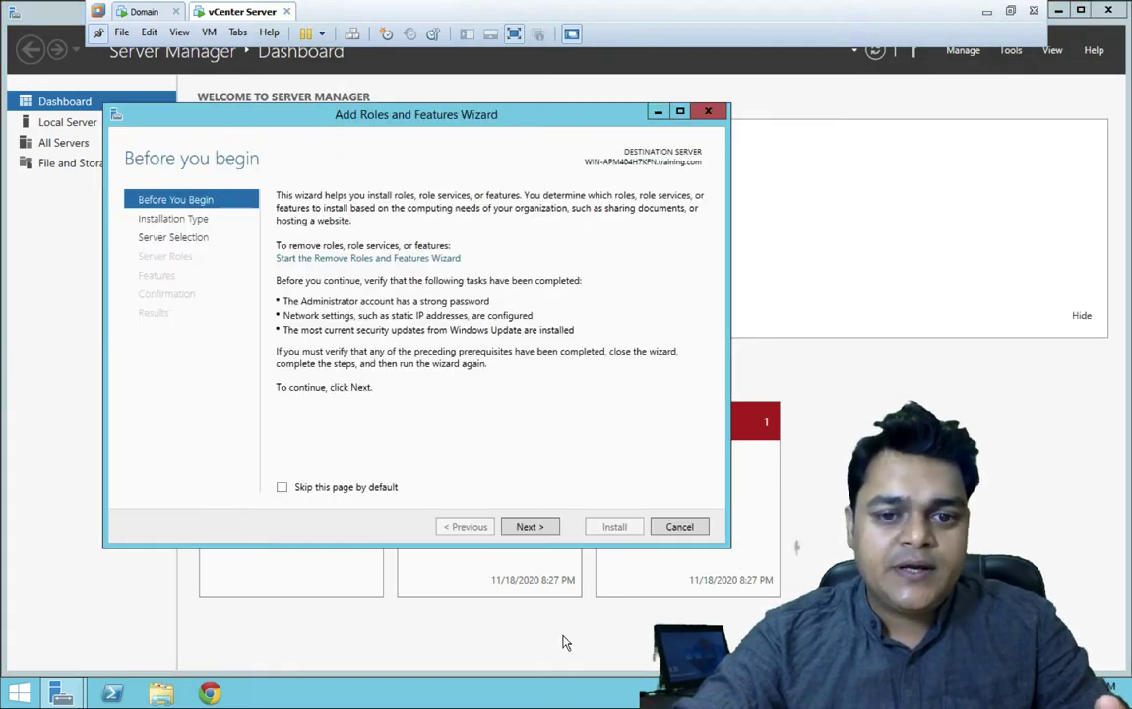
left_click(528, 527)
left_click(529, 526)
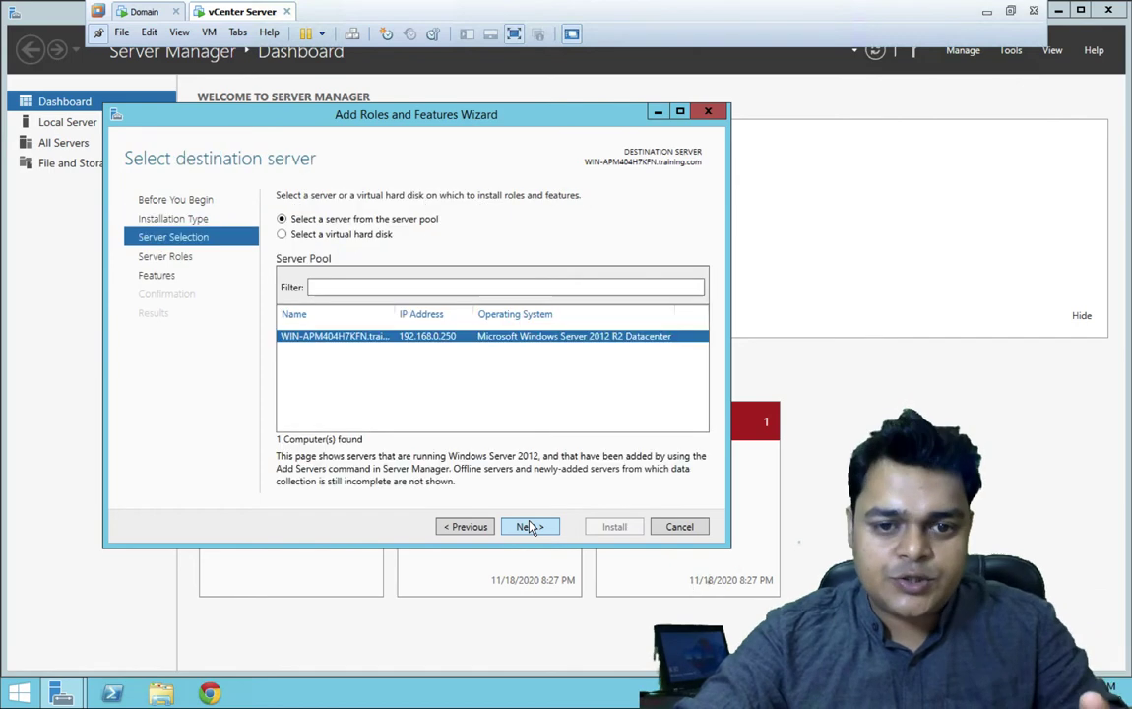
left_click(530, 527)
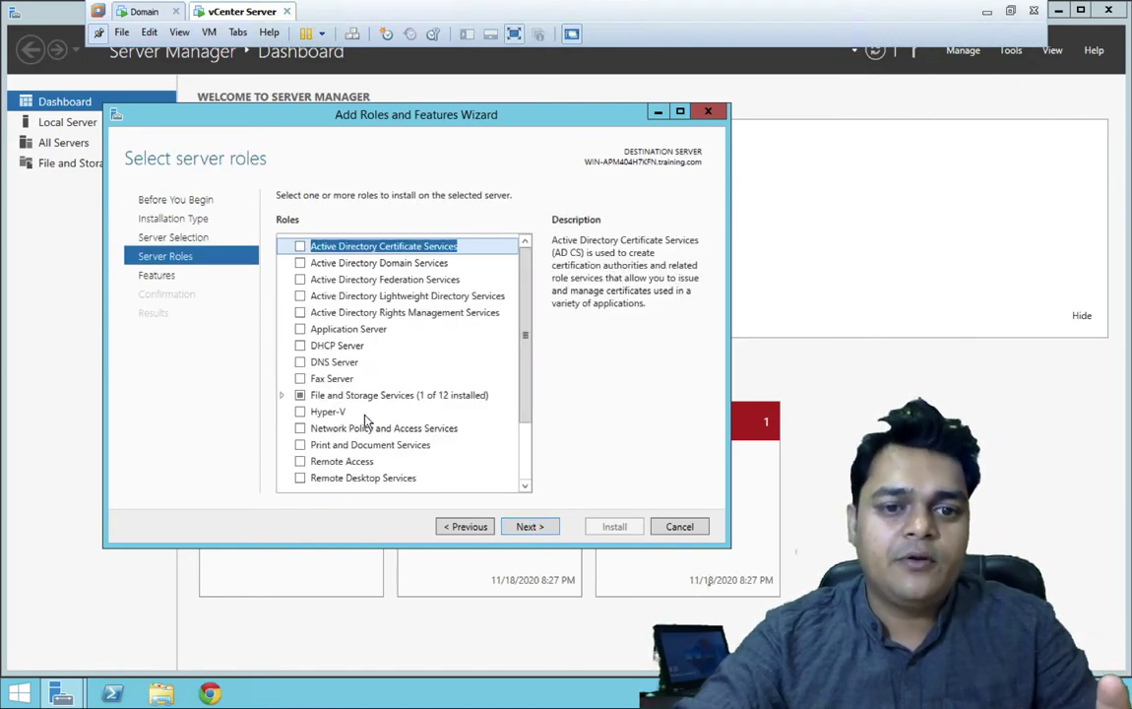
- Select DHCP Server with its management tools and start the installation
left_click(301, 346)
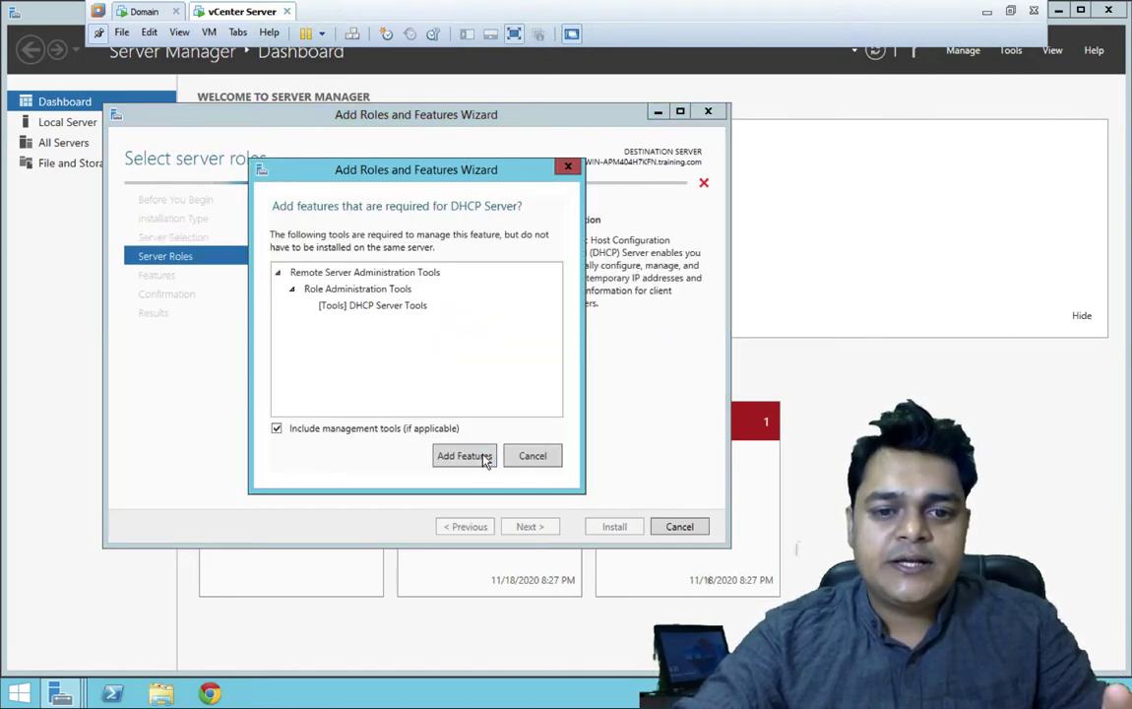
left_click(464, 456)
left_click(529, 528)
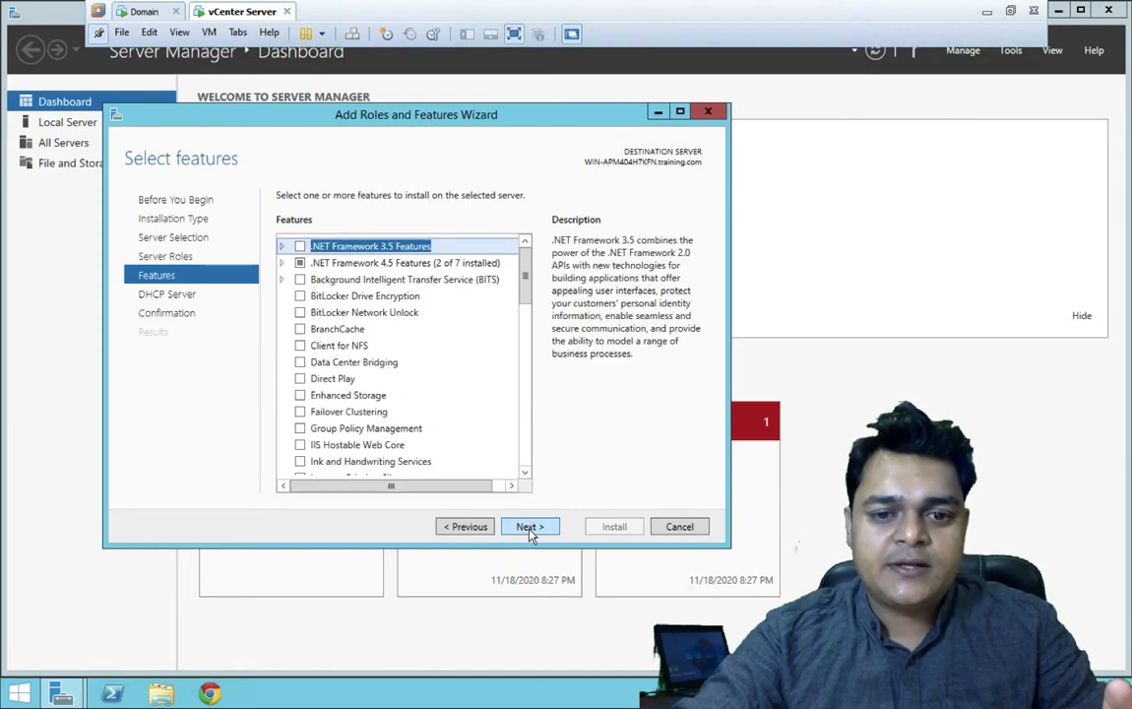
left_click(529, 527)
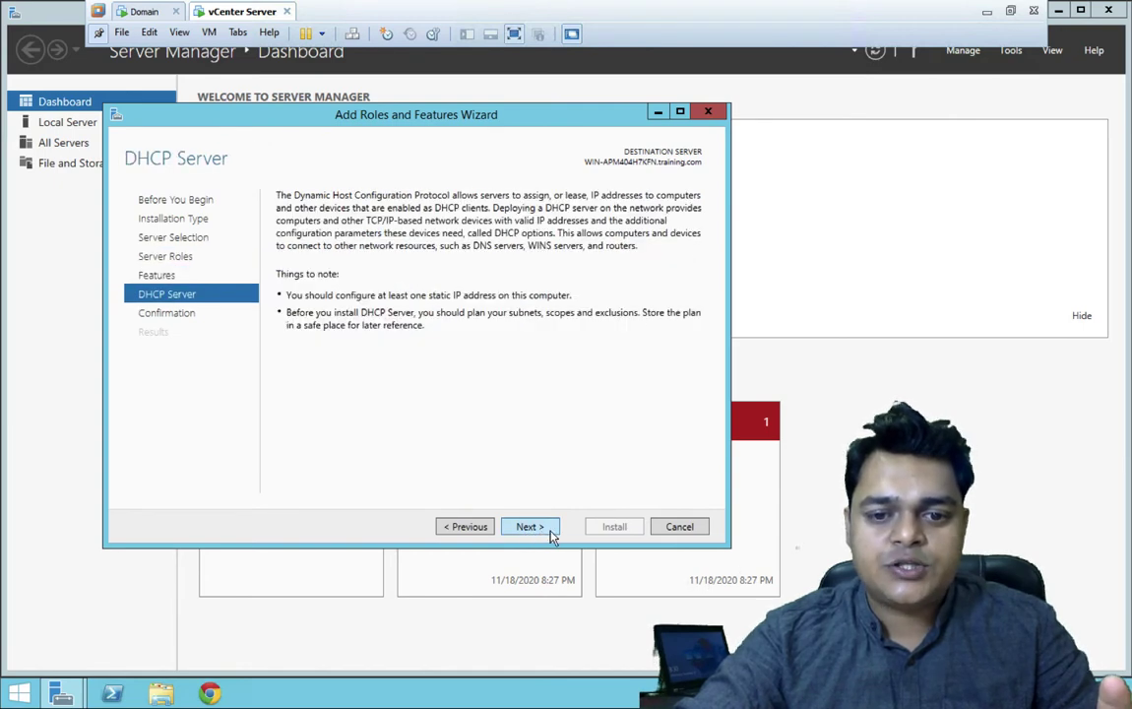
left_click(529, 528)
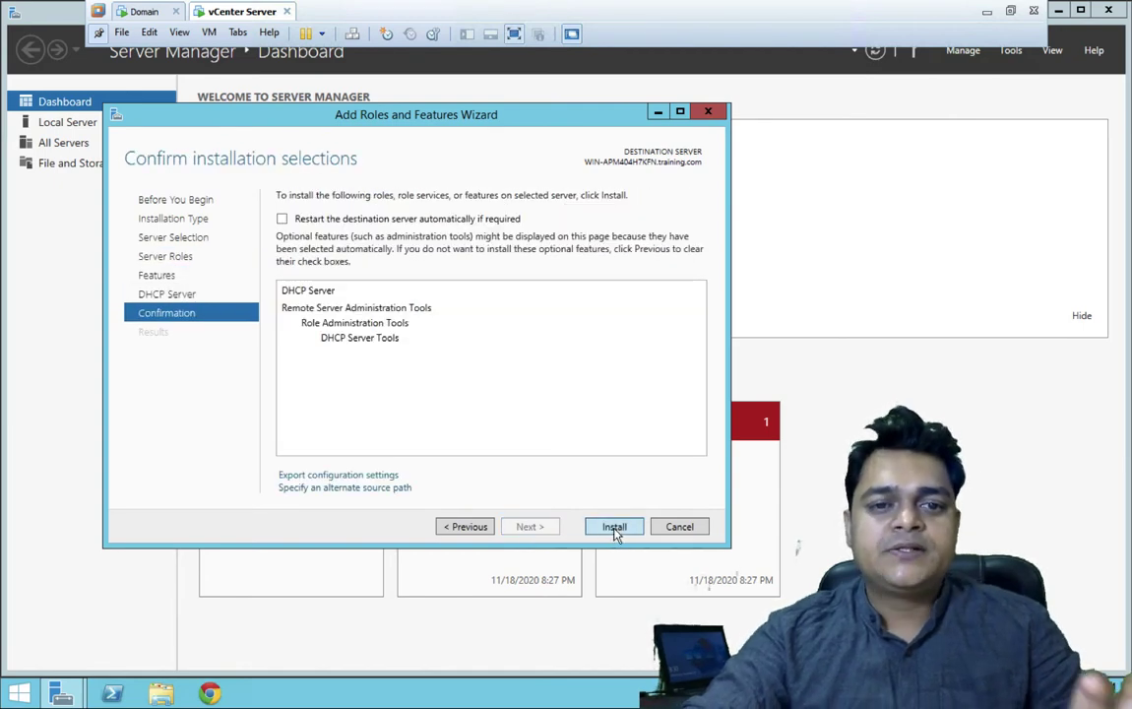
left_click(614, 528)
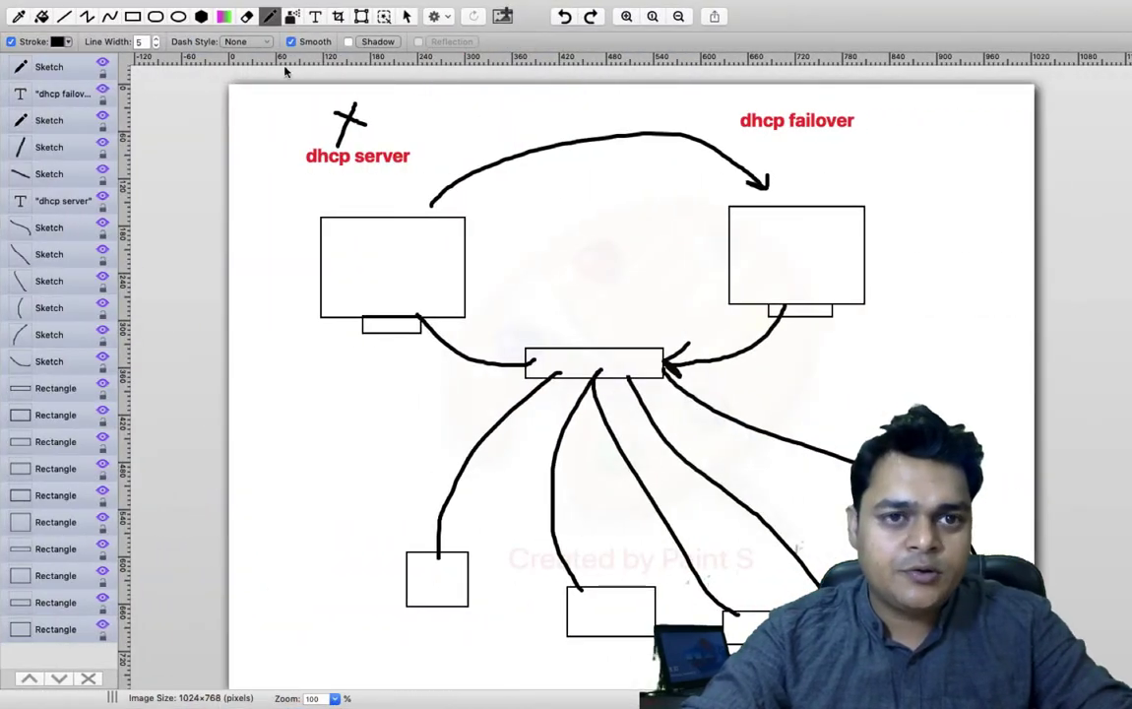
left_click(315, 17)
- Add the Training 192.168.0.10–192.168.0.25 label inside the left server box in blue
left_click_drag(342, 236, 478, 308)
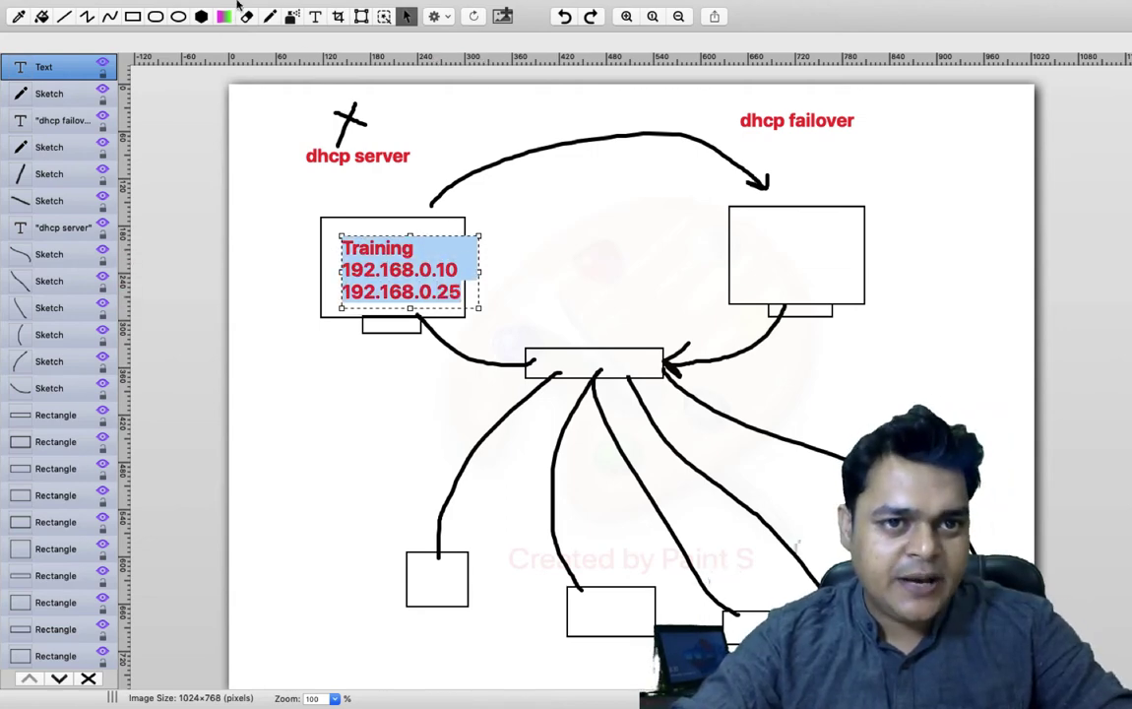
mouse_move(238, 5)
left_click(224, 46)
left_click(224, 103)
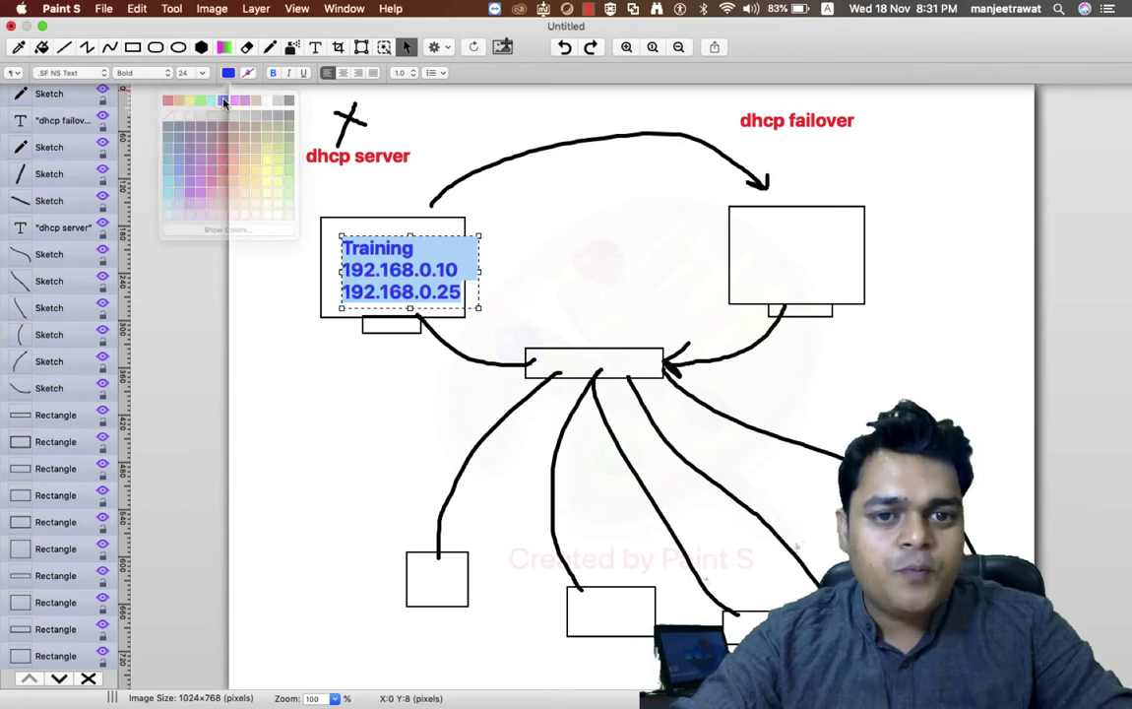
left_click(576, 240)
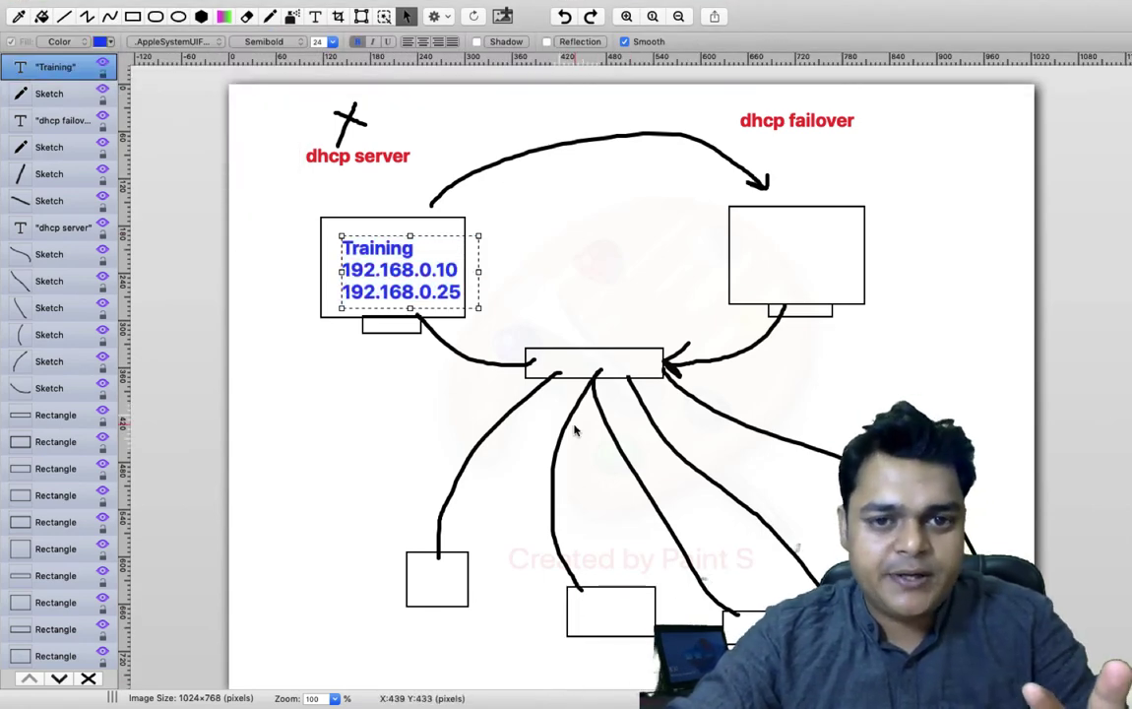
left_click(478, 261)
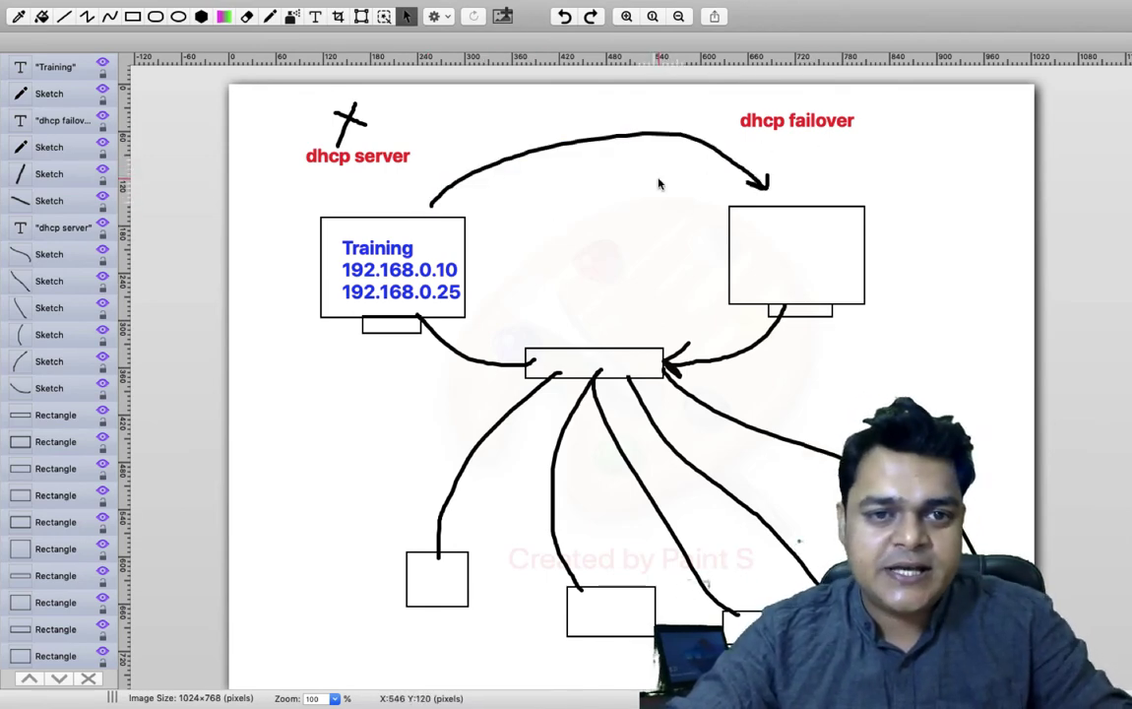
- Circle the Training address range and draw a curved arrow to the right server box
left_click(271, 19)
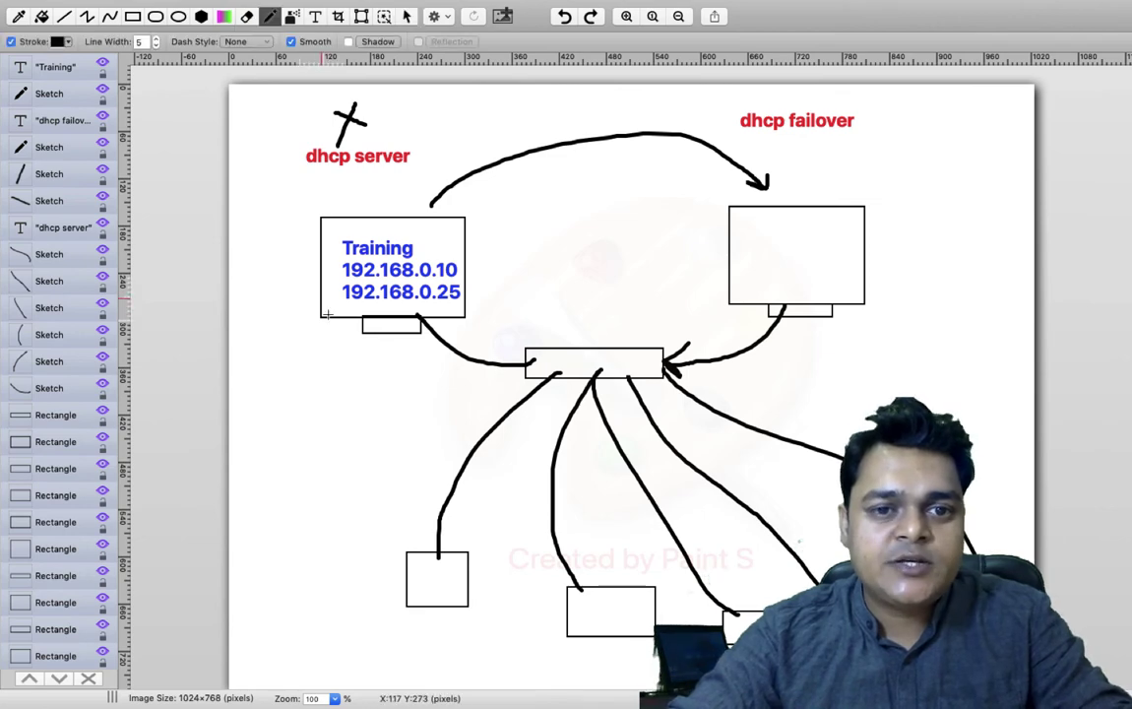
mouse_move(360, 236)
left_mouse_down()
mouse_move(330, 266)
mouse_move(461, 303)
mouse_move(429, 245)
mouse_move(350, 242)
left_mouse_up()
mouse_move(433, 209)
left_mouse_down()
mouse_move(571, 183)
mouse_move(743, 243)
mouse_move(751, 231)
left_mouse_up()
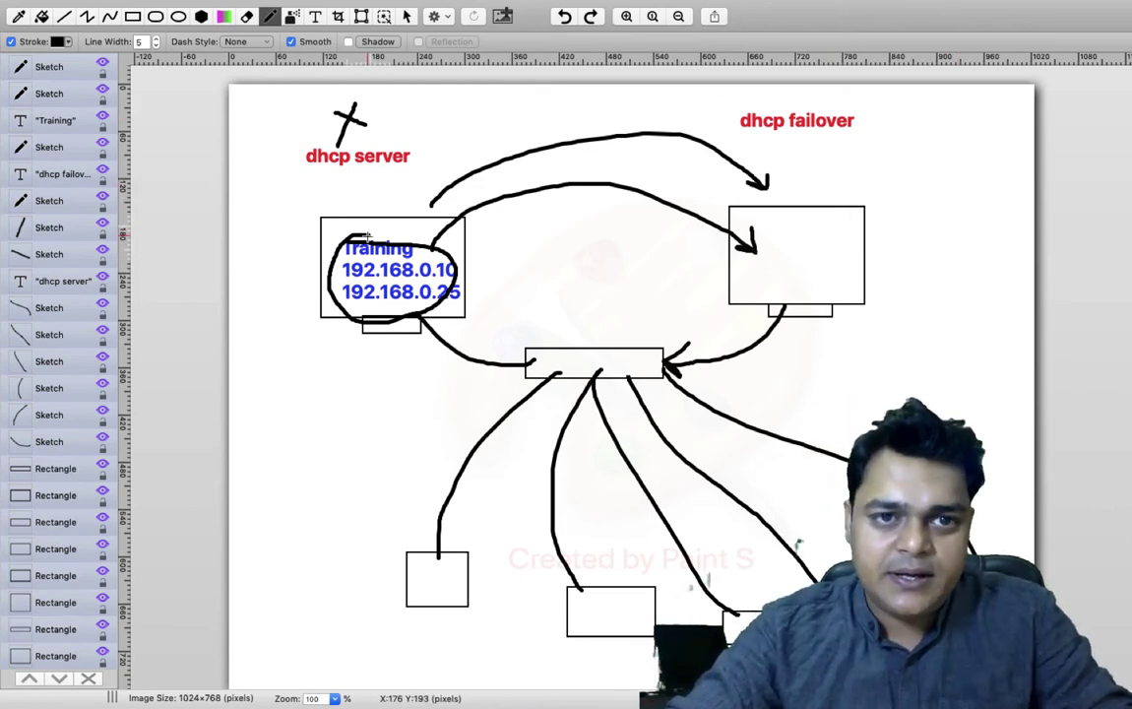
key("ctrl+Left")
key("ctrl+Left")
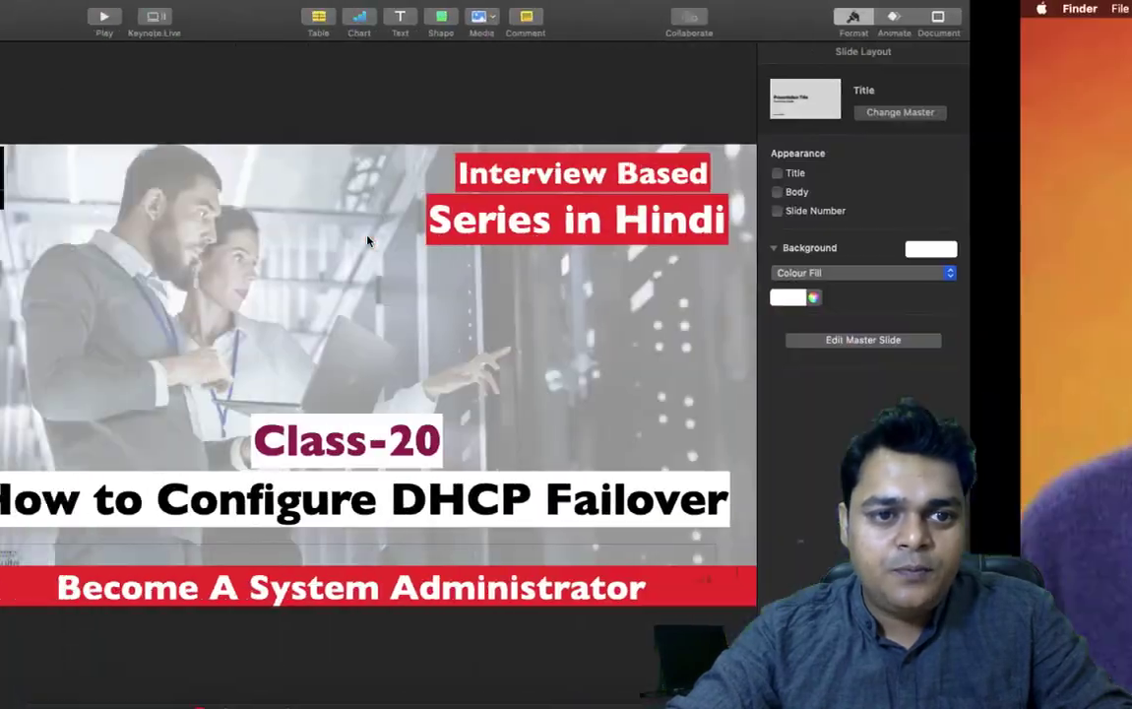
- Return to the diagram and add a red step list '1-Install dhcp role', '2-' beside the right box
key("ctrl+Left")
key("ctrl+Right")
key("ctrl+Right")
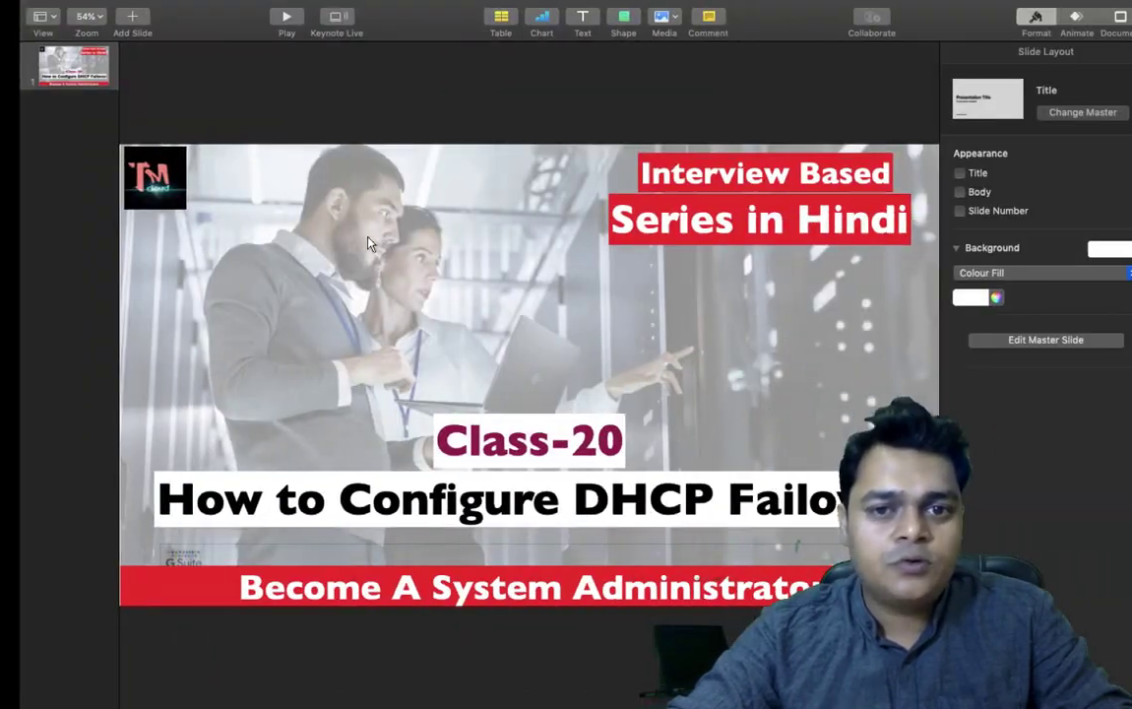
key("ctrl+Right")
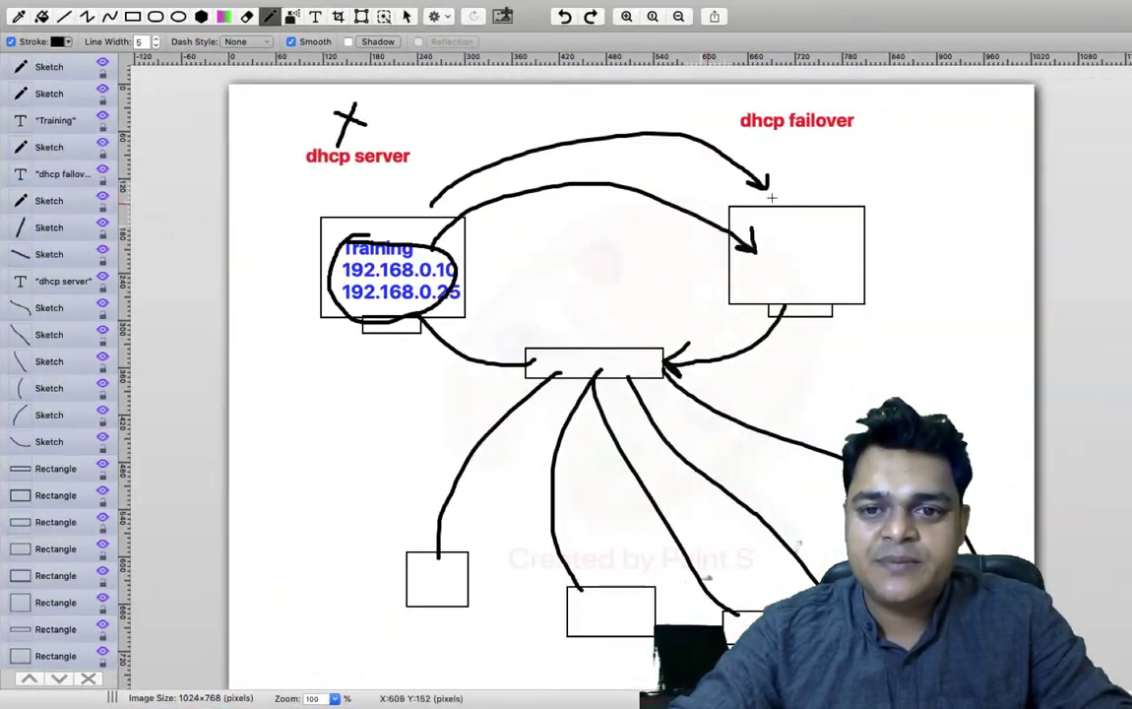
left_click(315, 17)
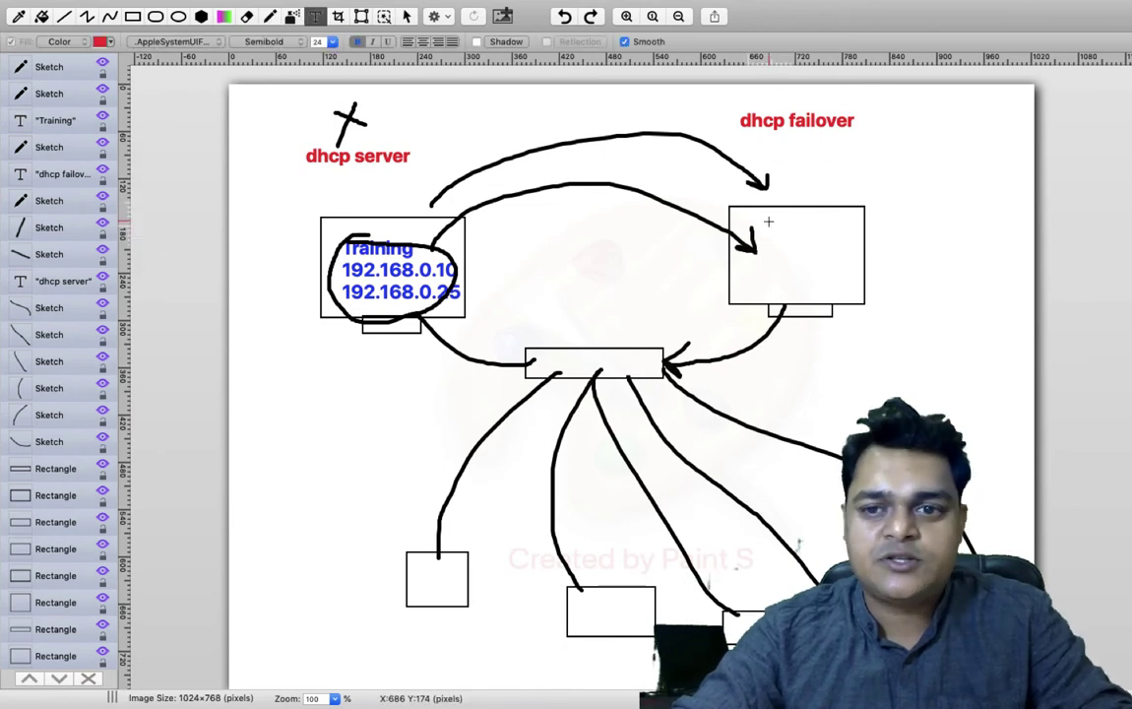
left_click_drag(889, 168, 1052, 394)
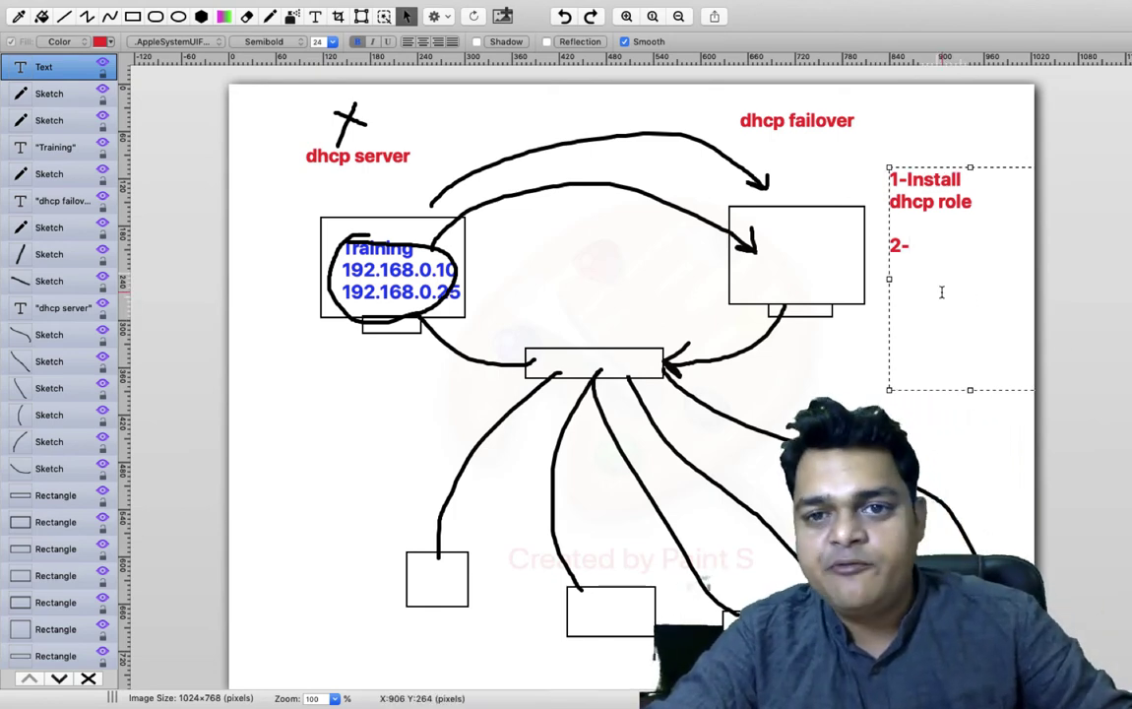
key("ctrl+Left")
key("ctrl+Left")
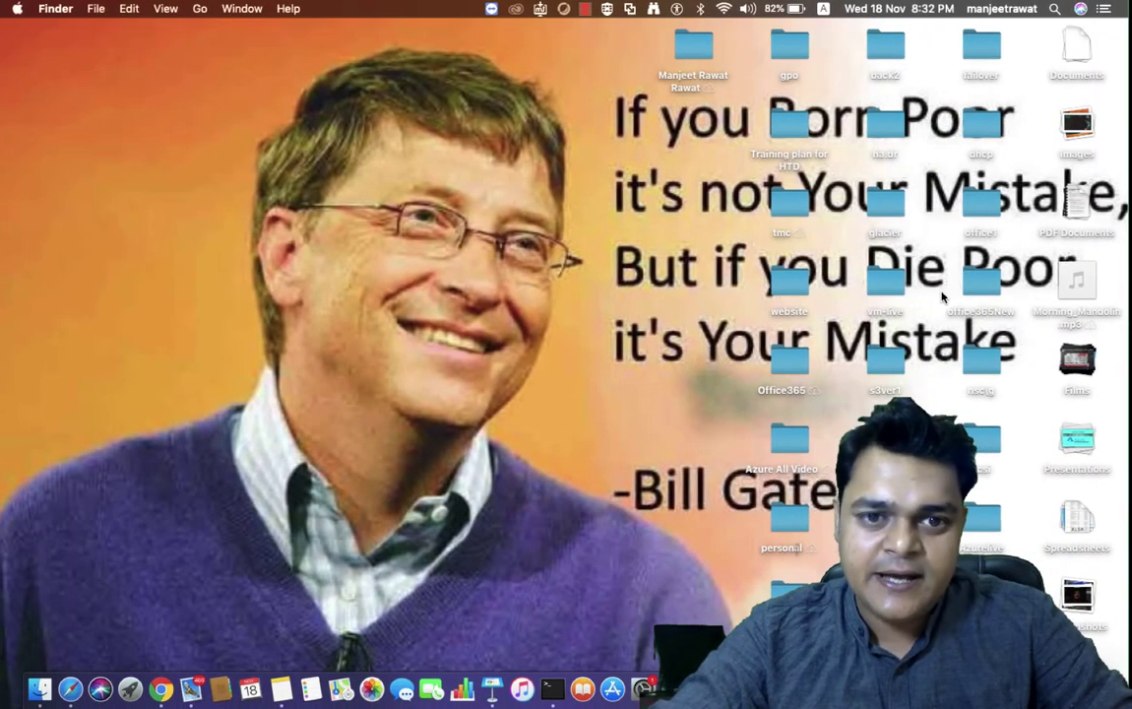
- Cancel the DHCP post-install configuration, close the Add Roles wizard, and maximize Server Manager
key("ctrl+Left")
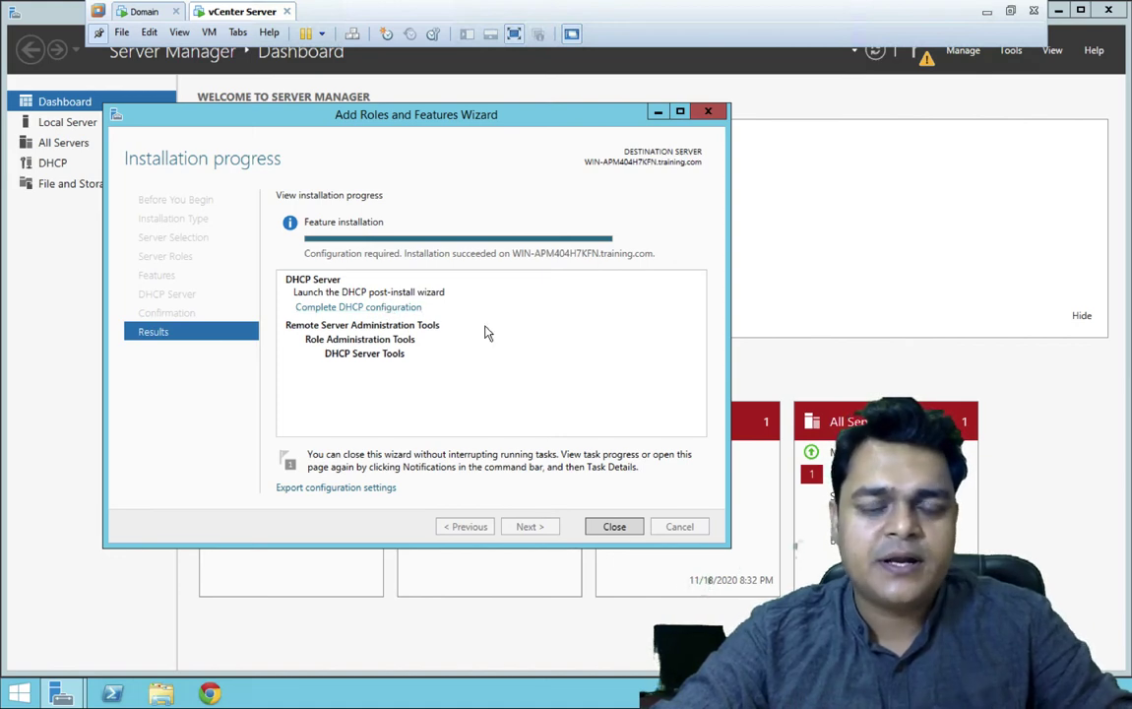
left_click(393, 308)
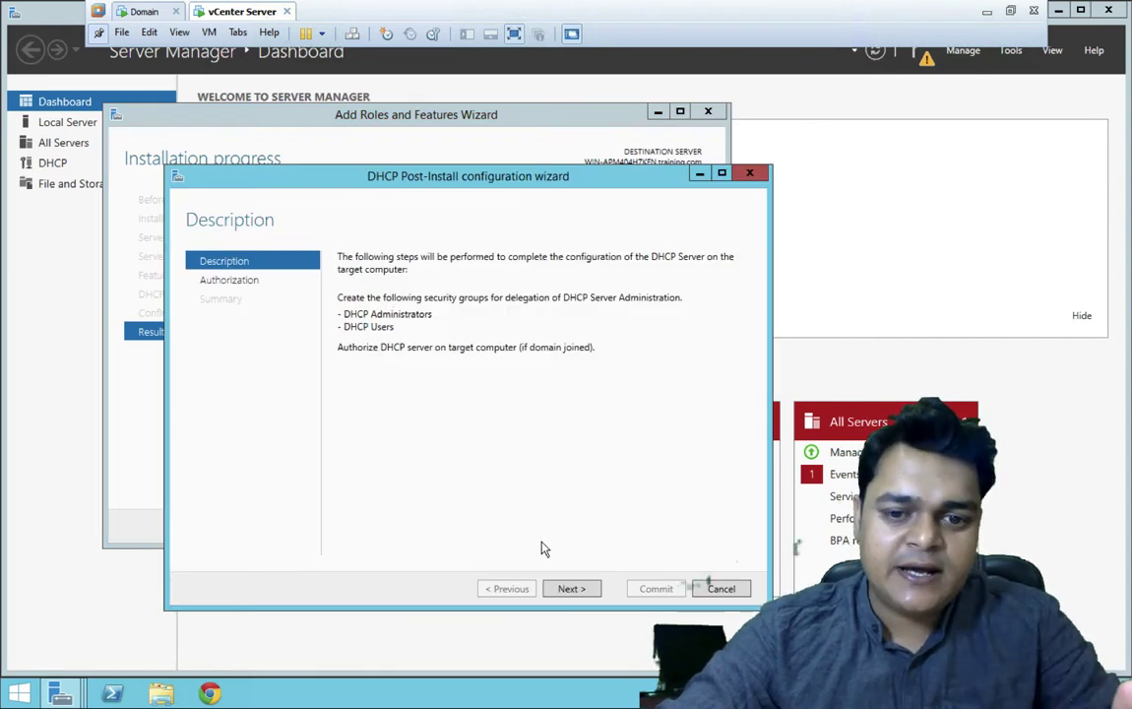
left_click(573, 588)
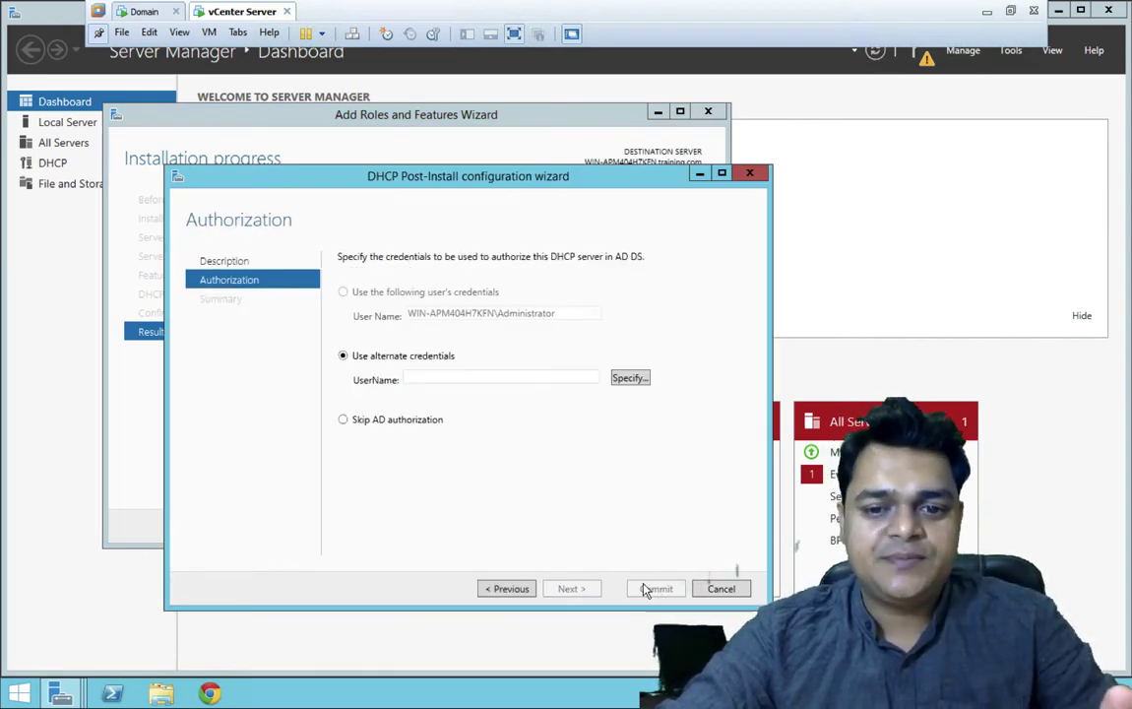
left_click(719, 588)
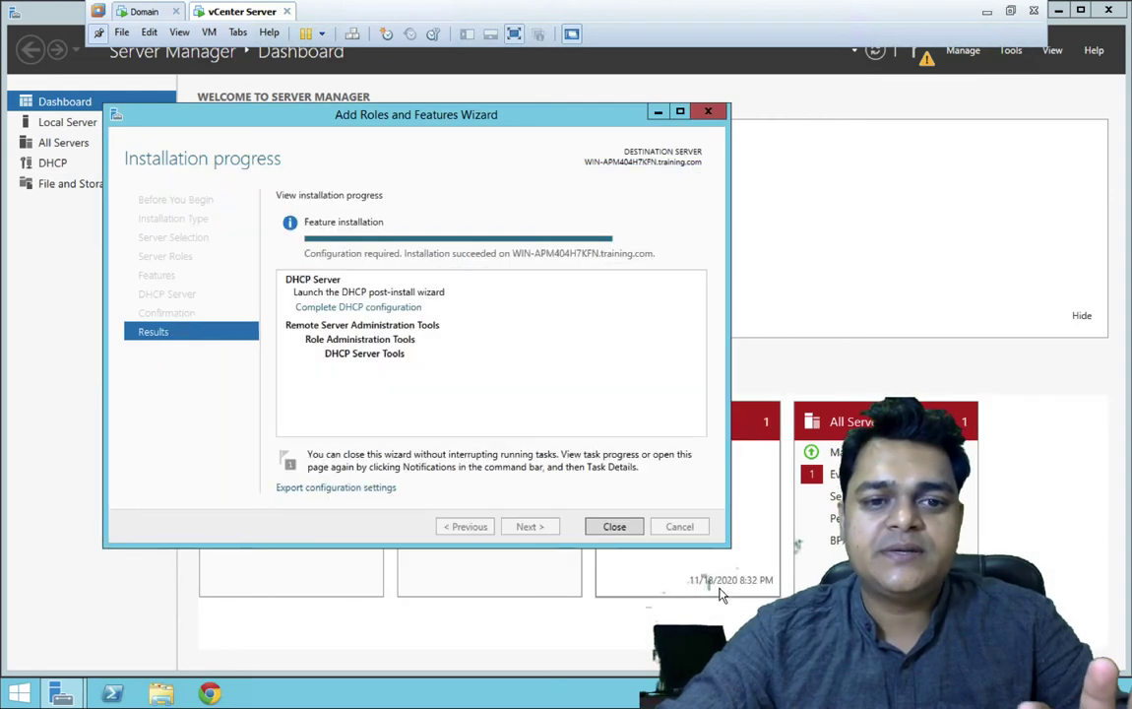
left_click(615, 526)
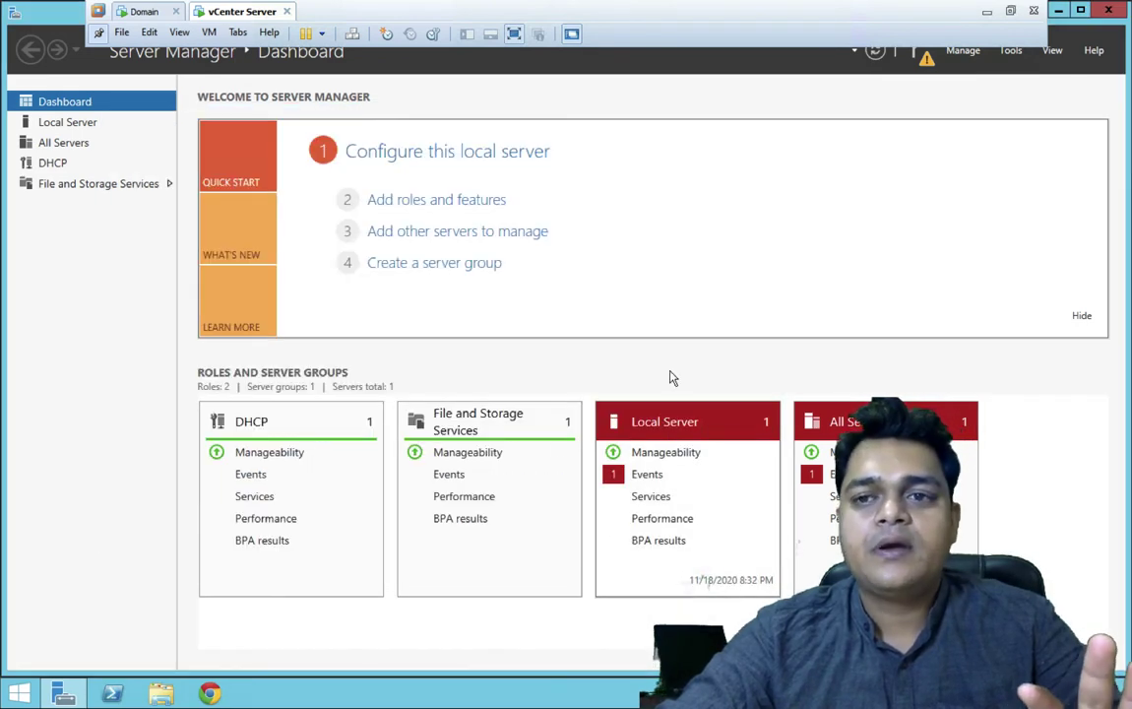
left_click(1080, 10)
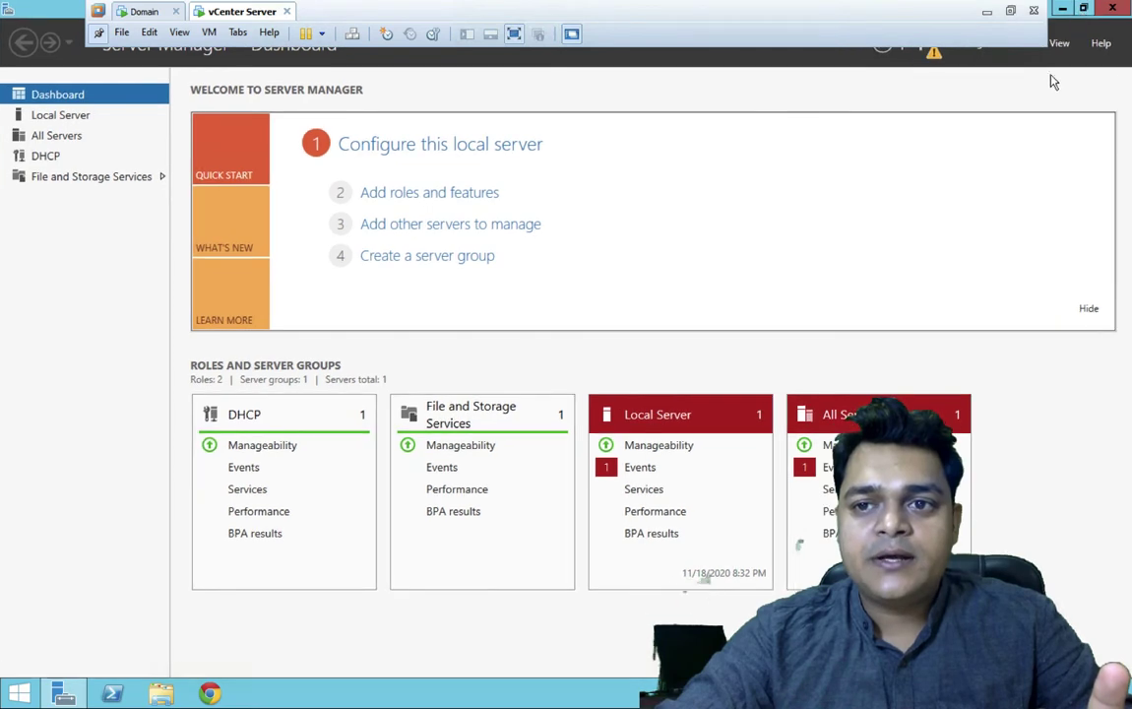
- Open the DHCP console from Server Manager Tools, maximize it, and expand IPv4
left_click(1082, 10)
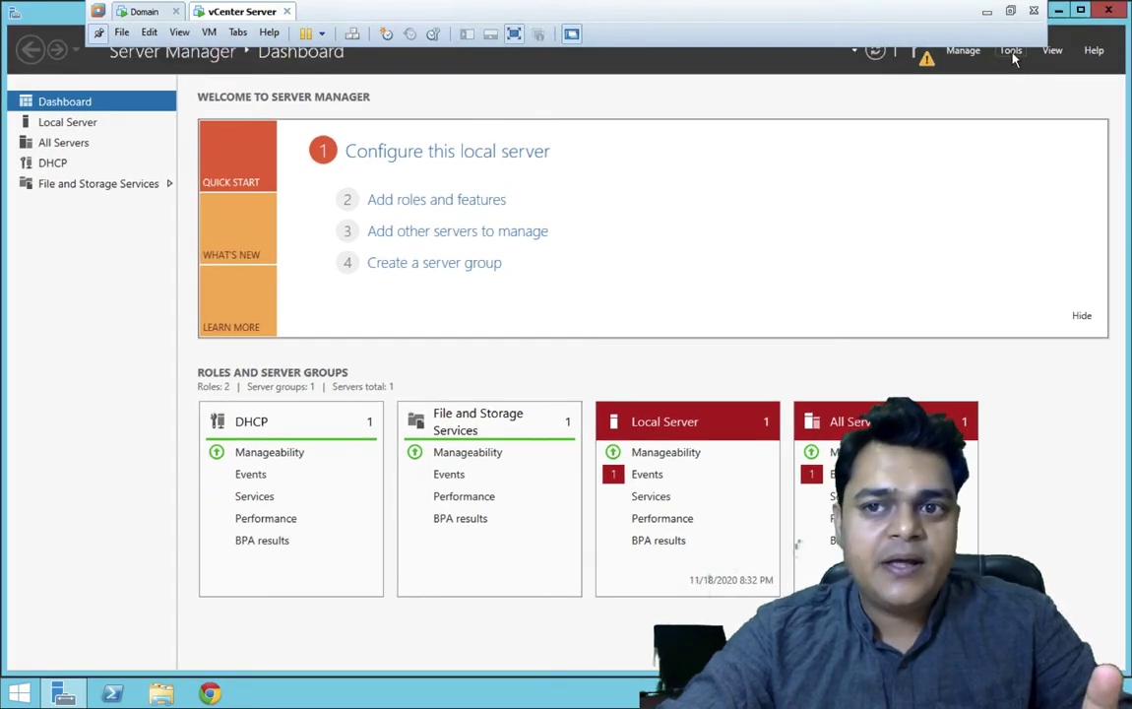
left_click(1012, 54)
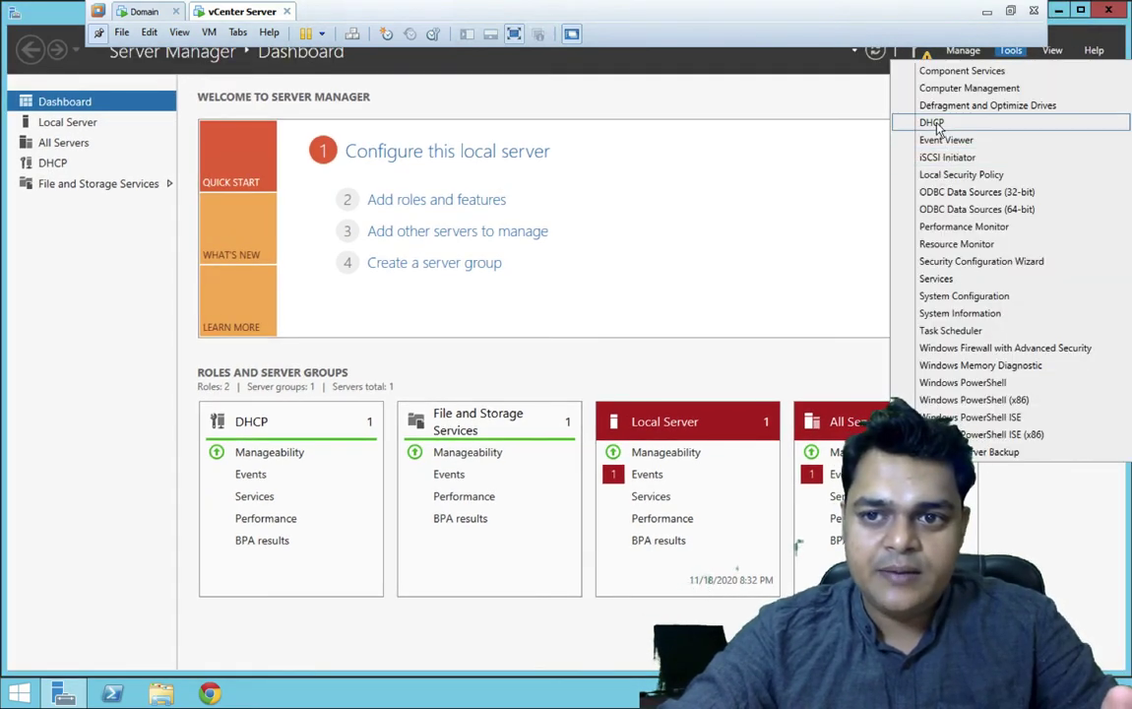
left_click(932, 124)
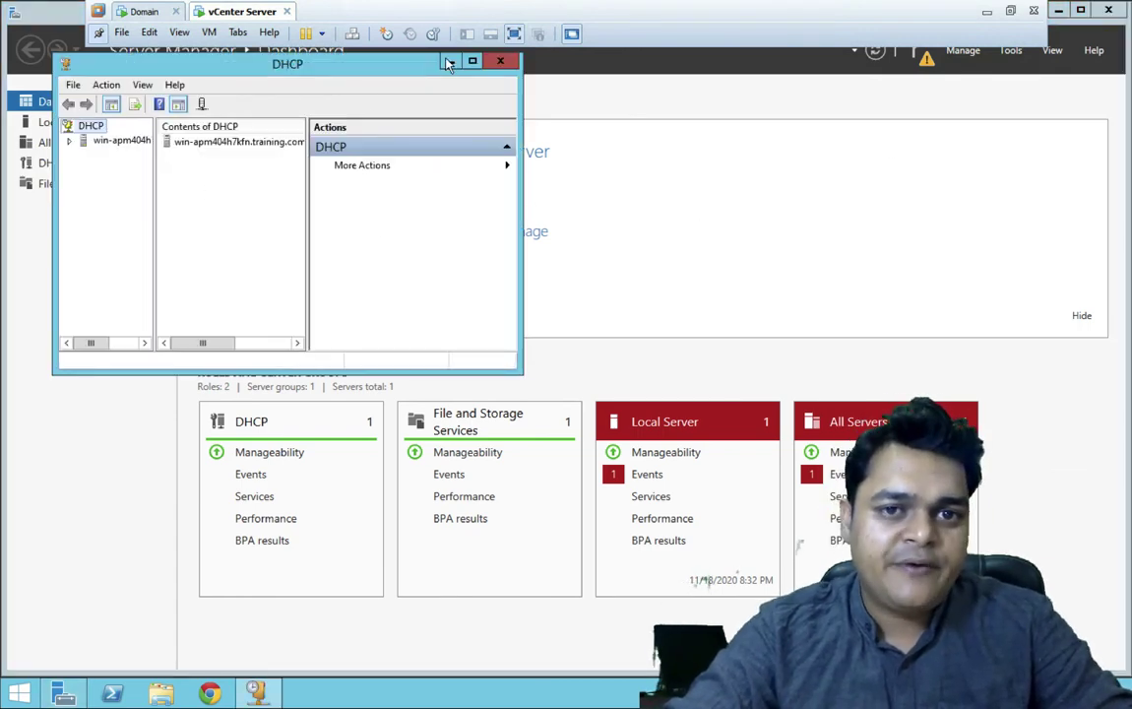
double_click(426, 59)
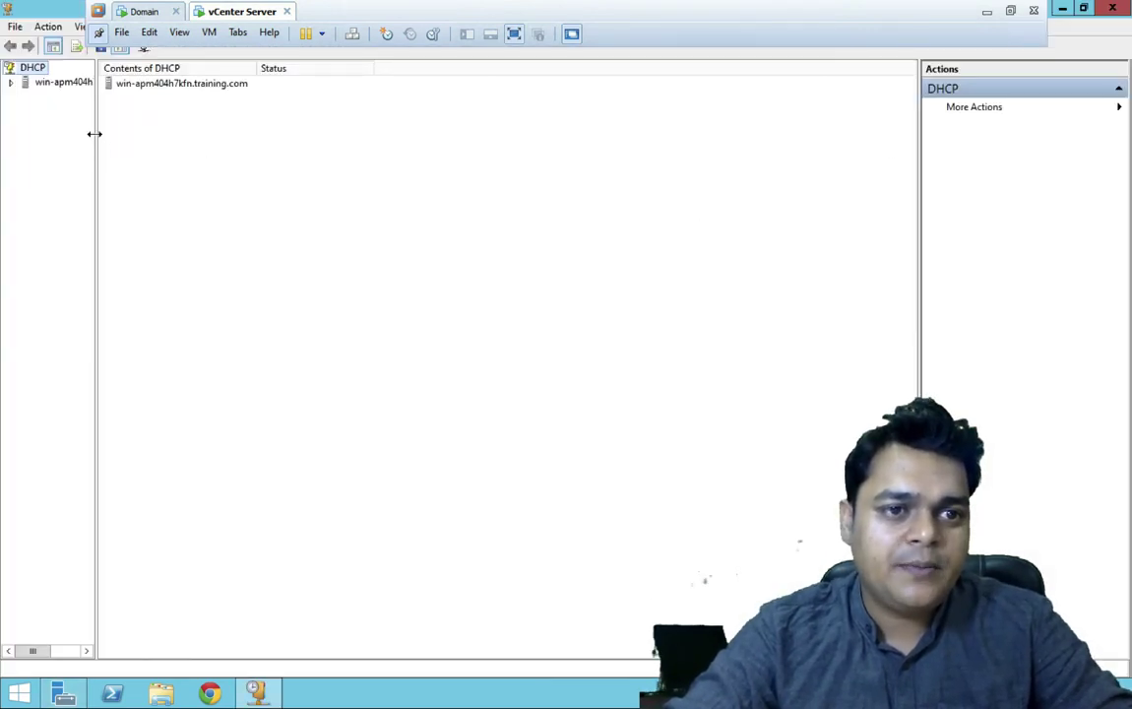
left_click_drag(95, 133, 213, 143)
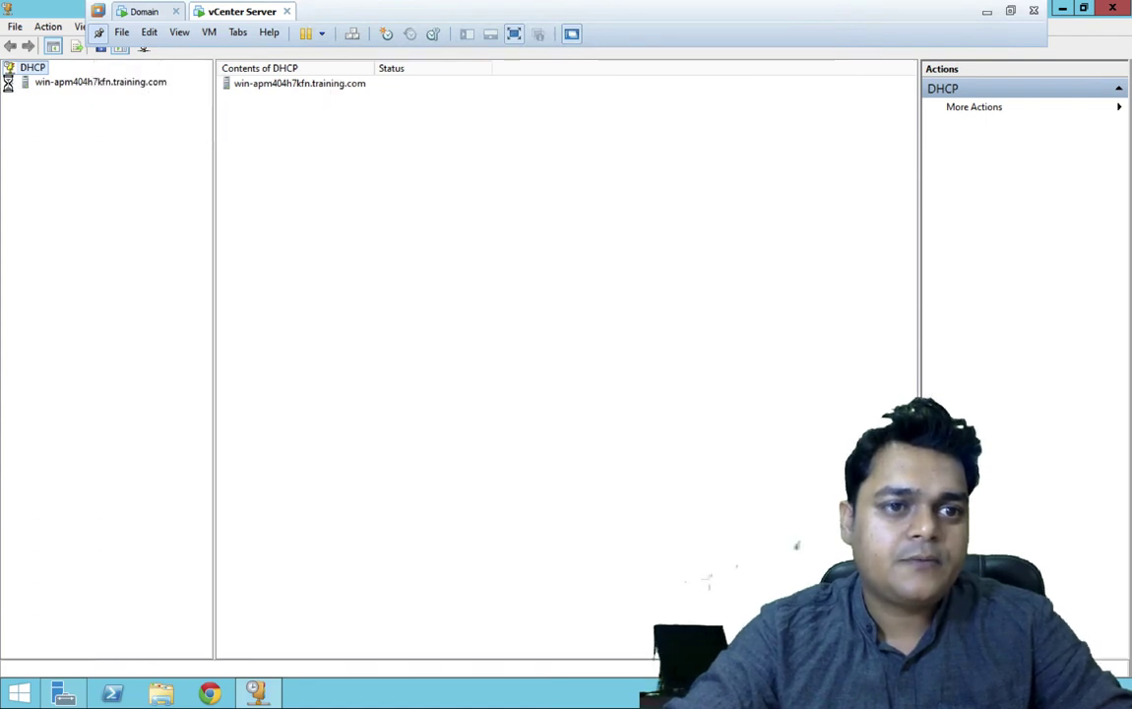
left_click(26, 98)
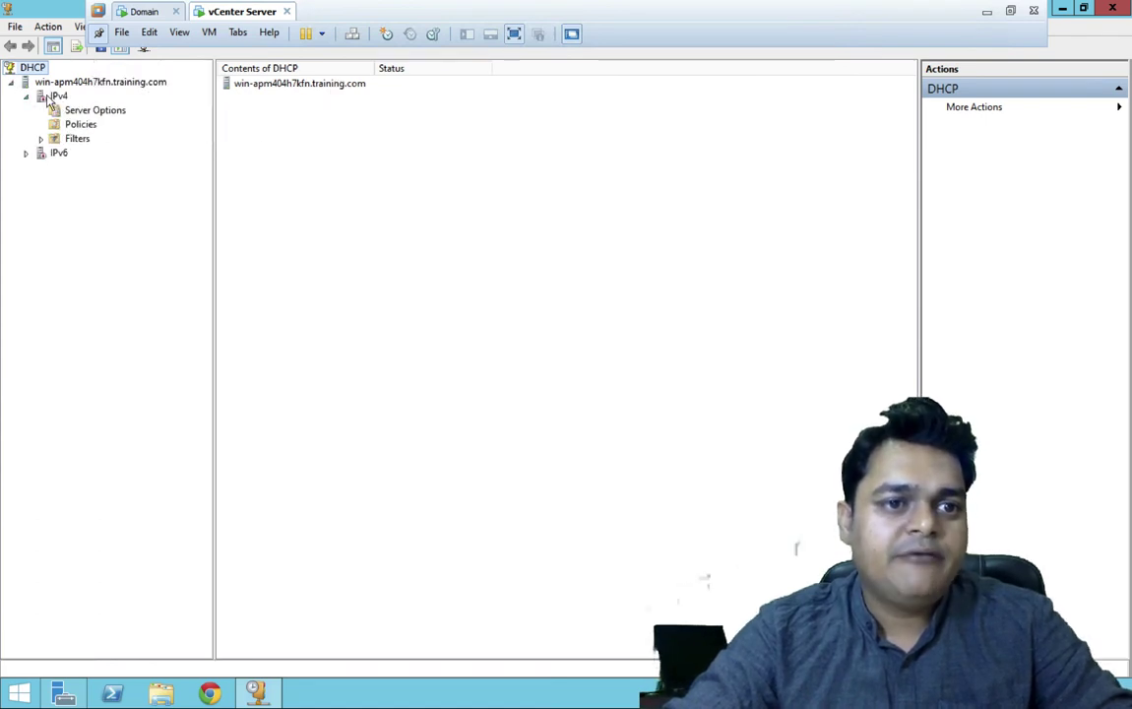
- Refresh the DHCP server node win-apm404h7kfn.training.com
right_click(33, 69)
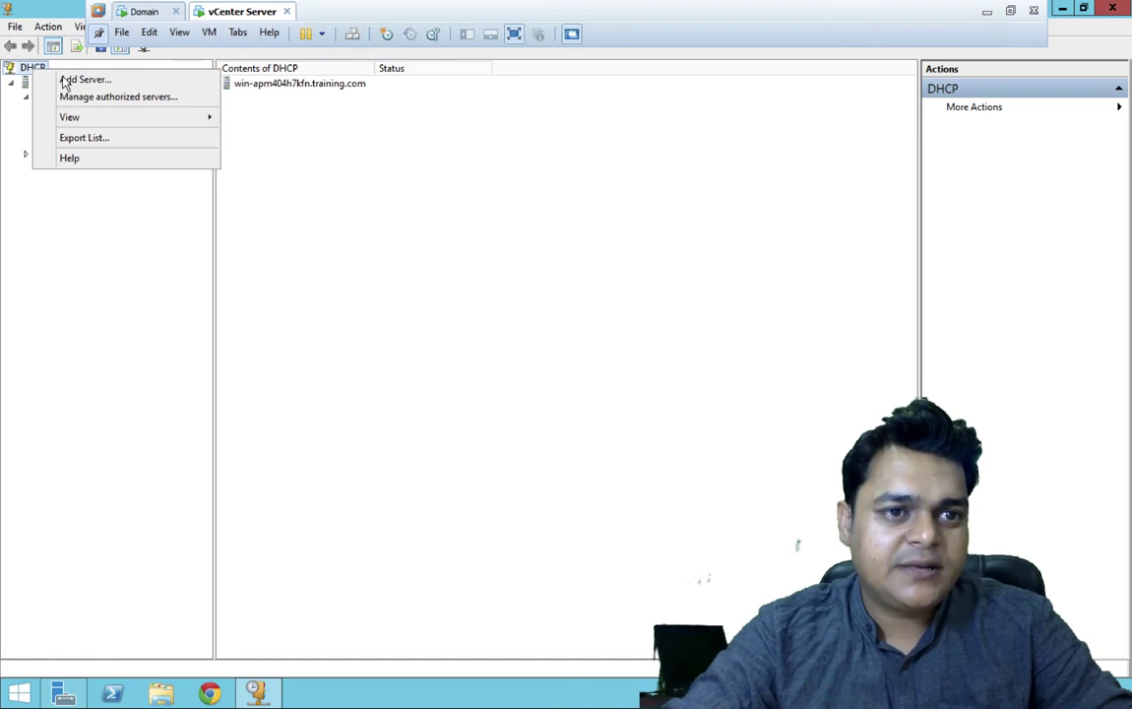
left_click(43, 220)
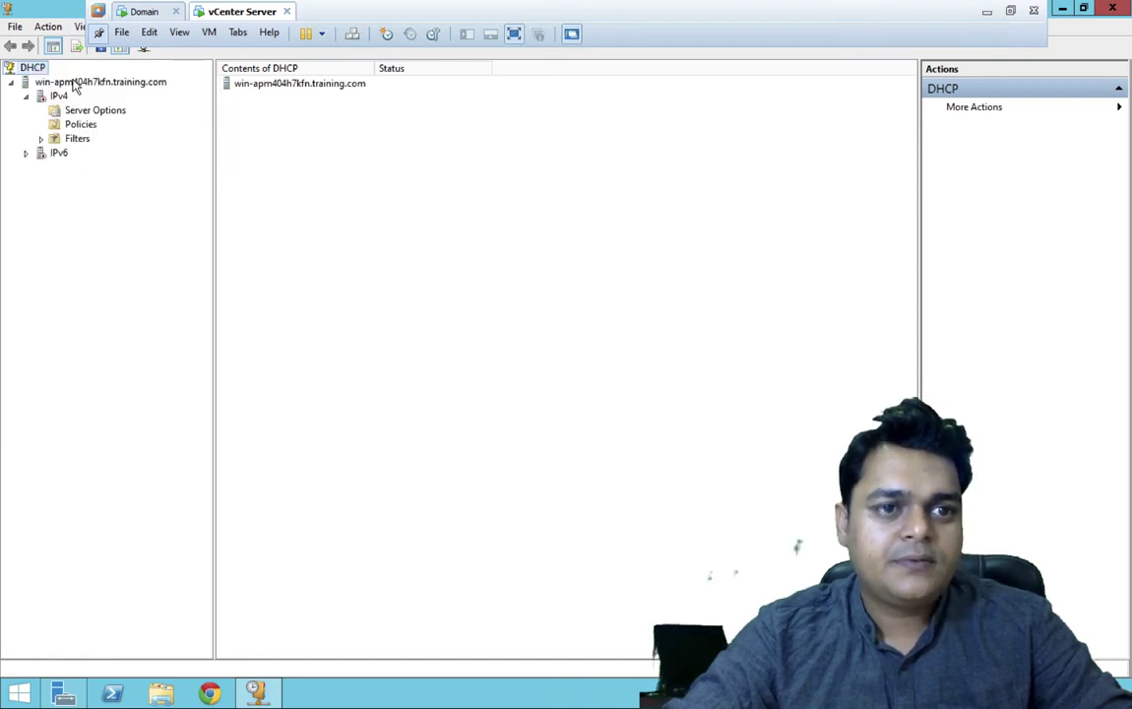
right_click(73, 85)
left_click(54, 252)
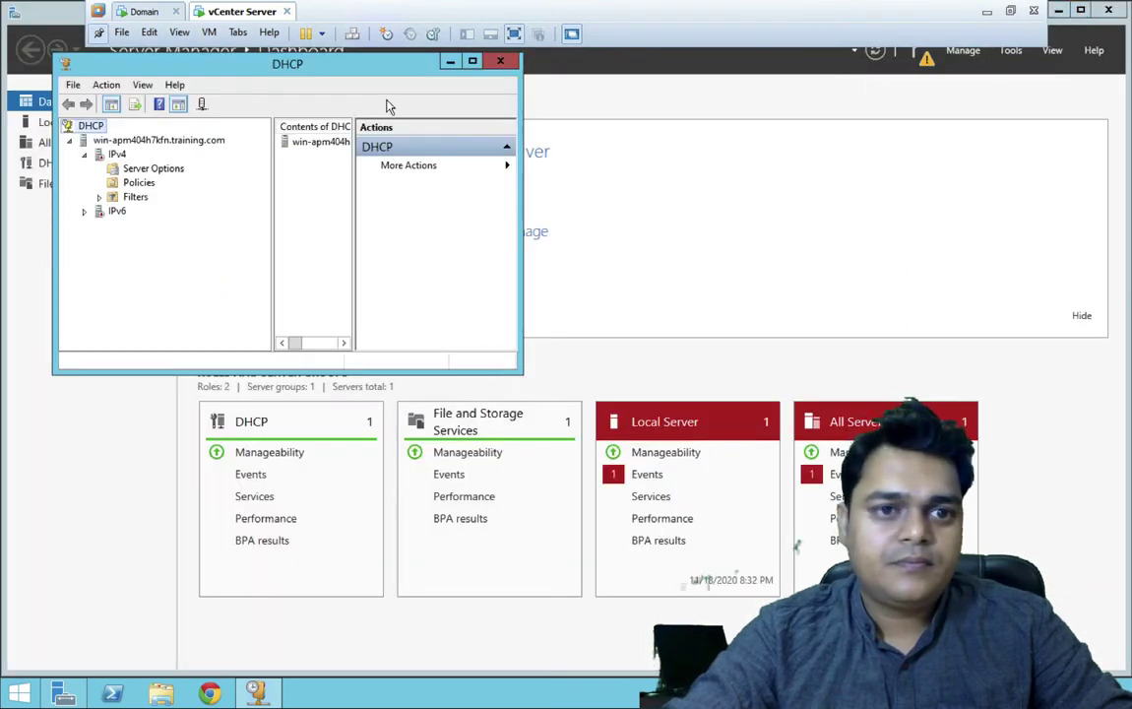
left_click(124, 142)
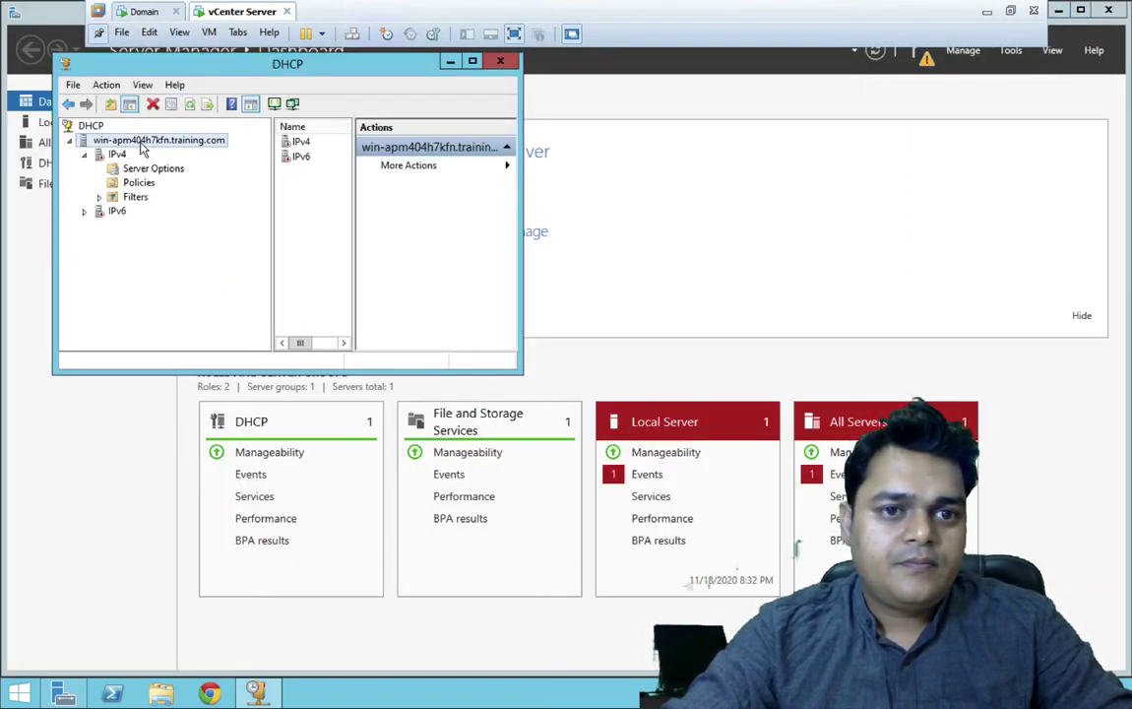
left_click(191, 107)
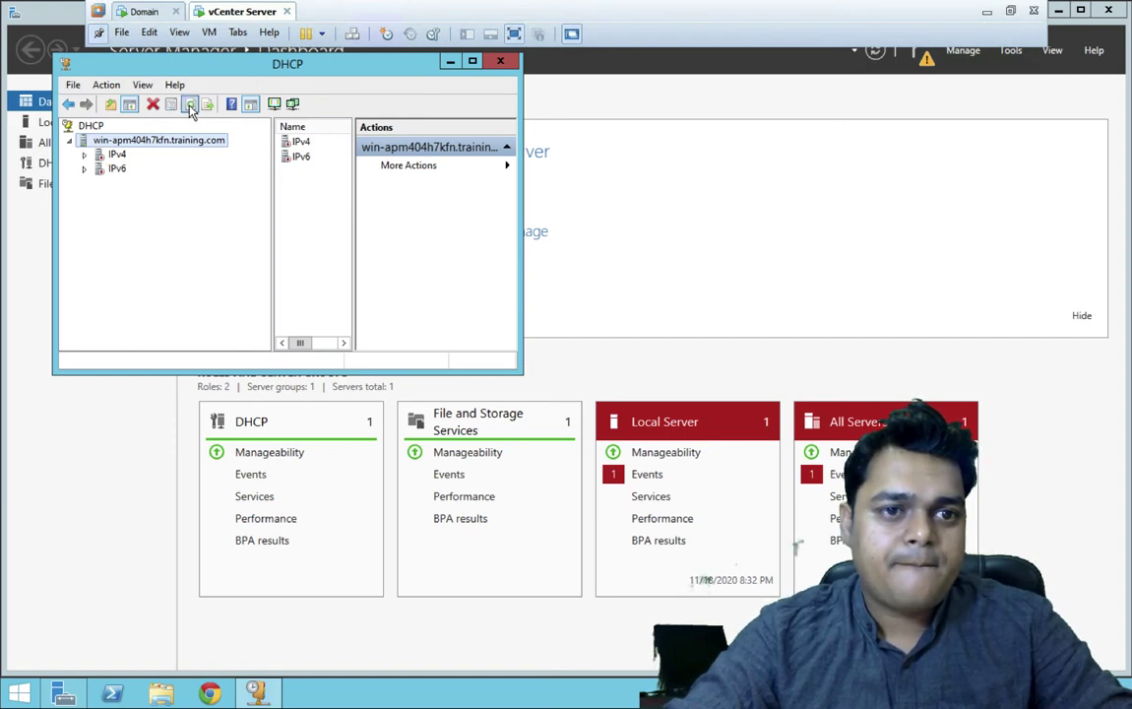
right_click(125, 143)
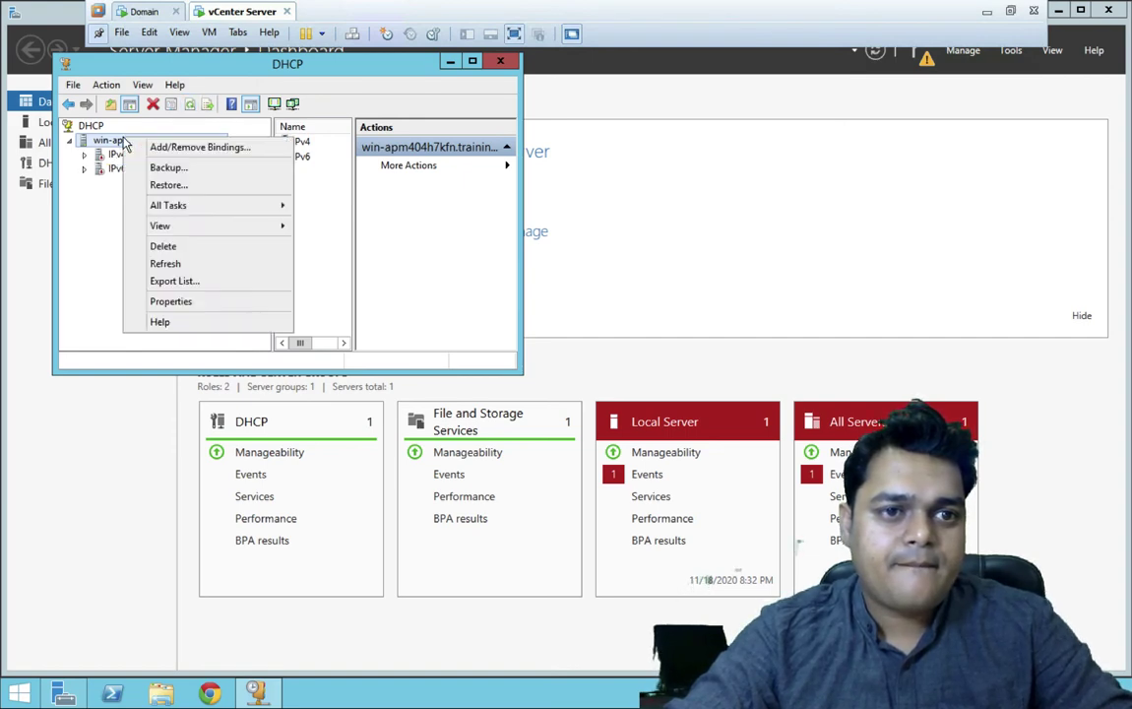
left_click(166, 264)
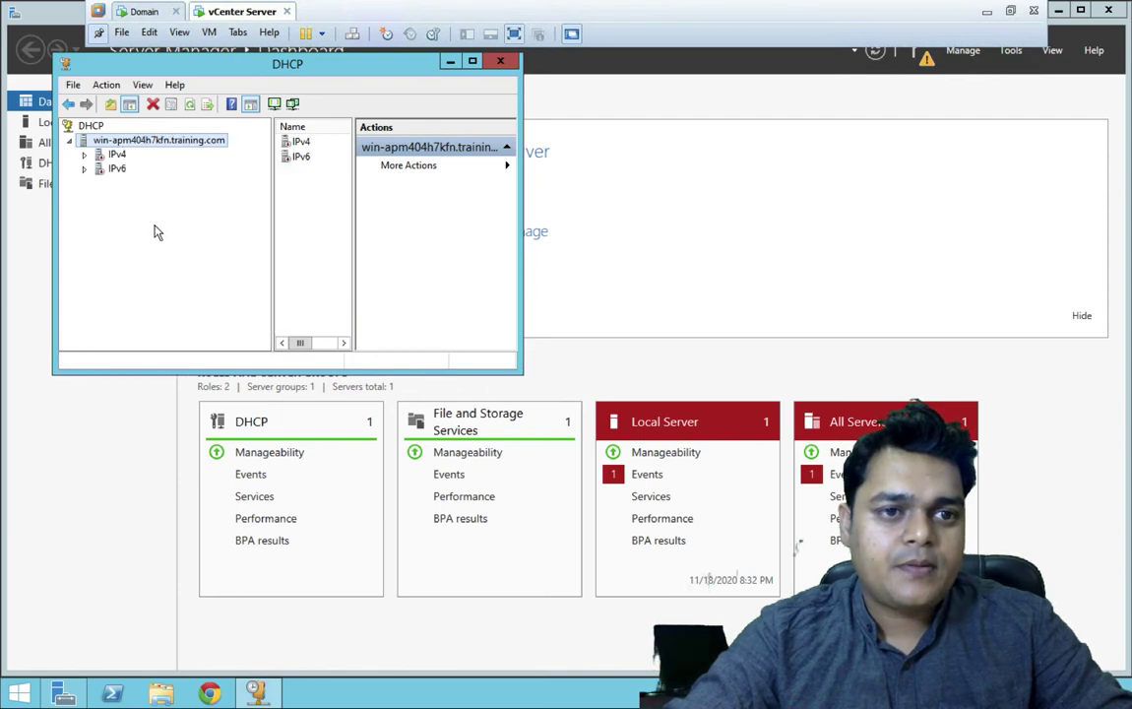
- Inspect the context menus of the server, DHCP root and IPv4 nodes
right_click(125, 143)
mouse_move(281, 208)
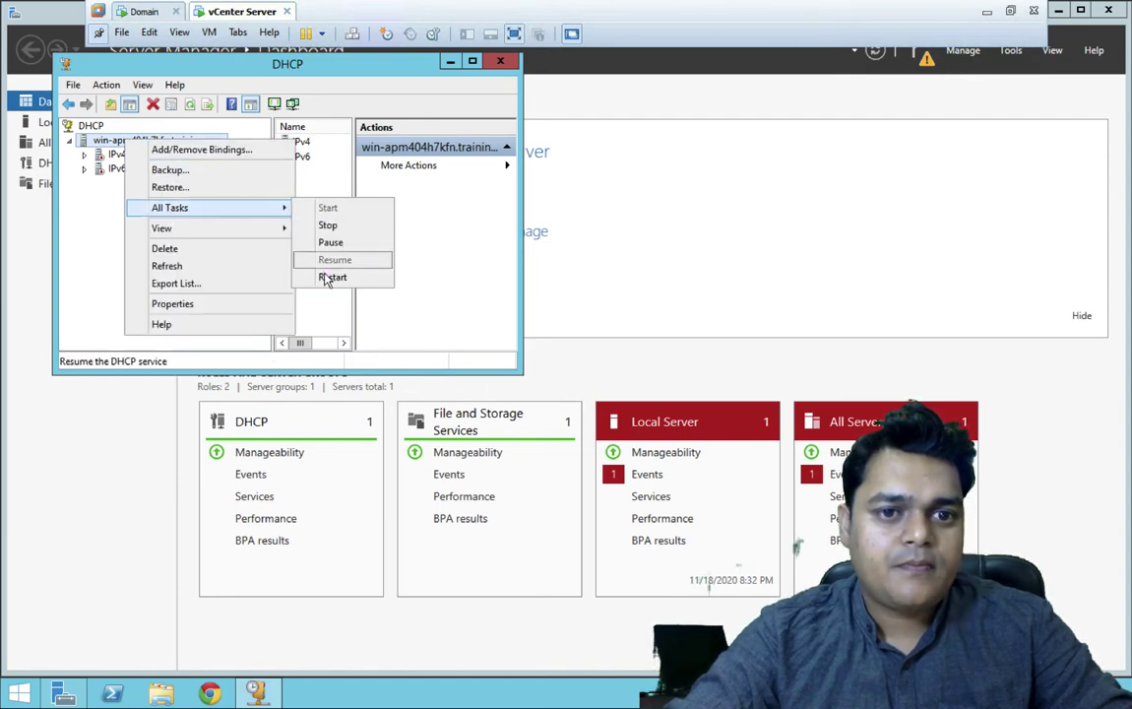
left_click(90, 128)
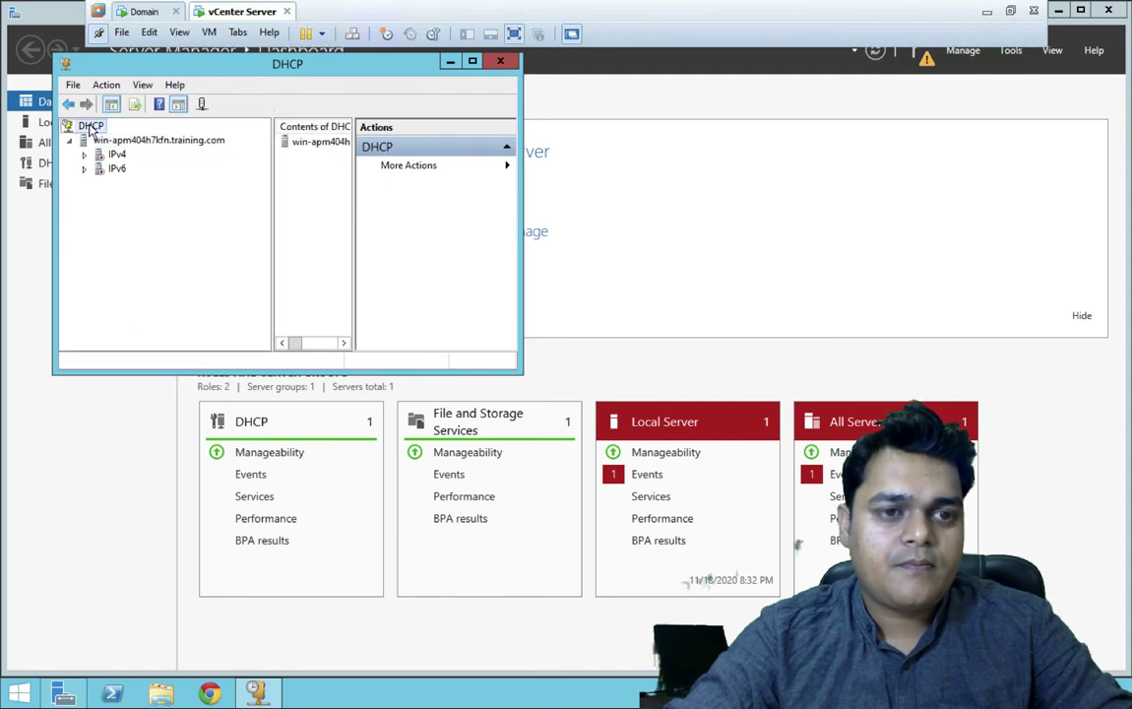
right_click(91, 128)
left_click(133, 250)
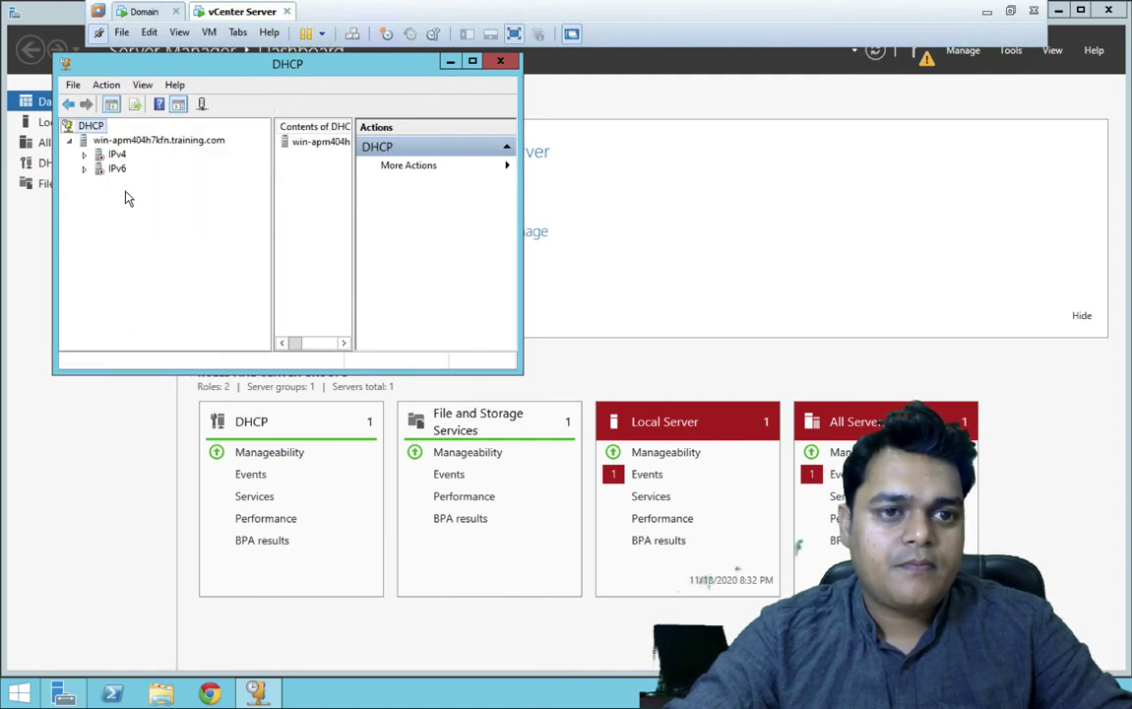
right_click(116, 158)
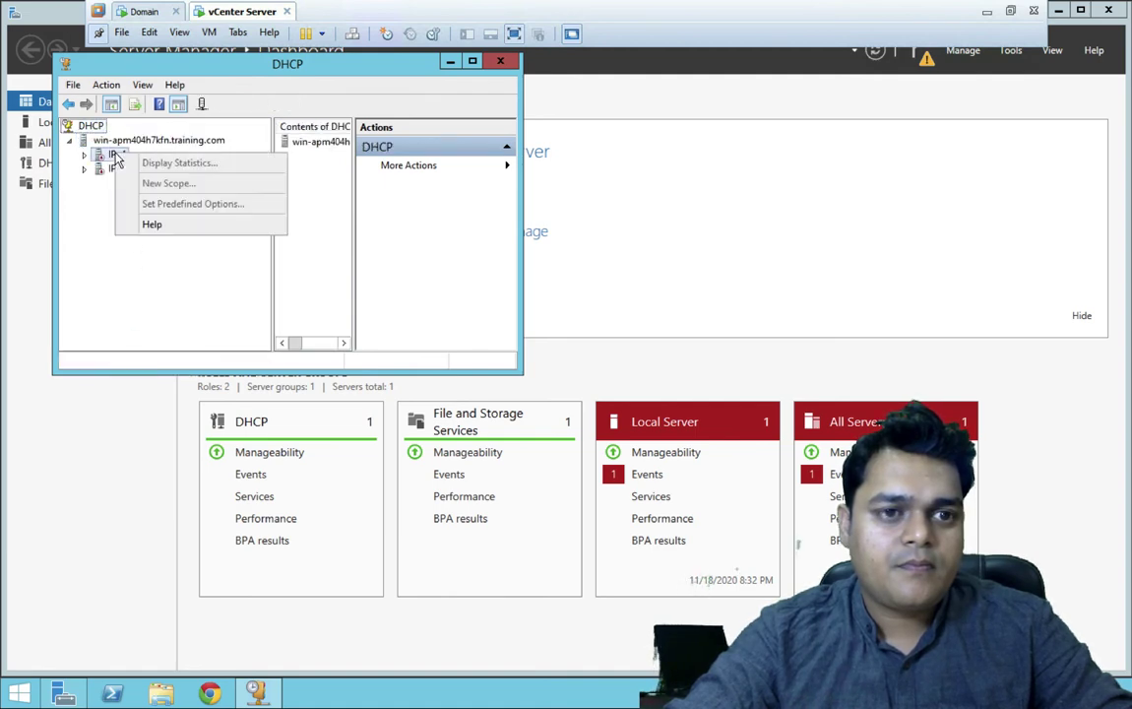
left_click(90, 129)
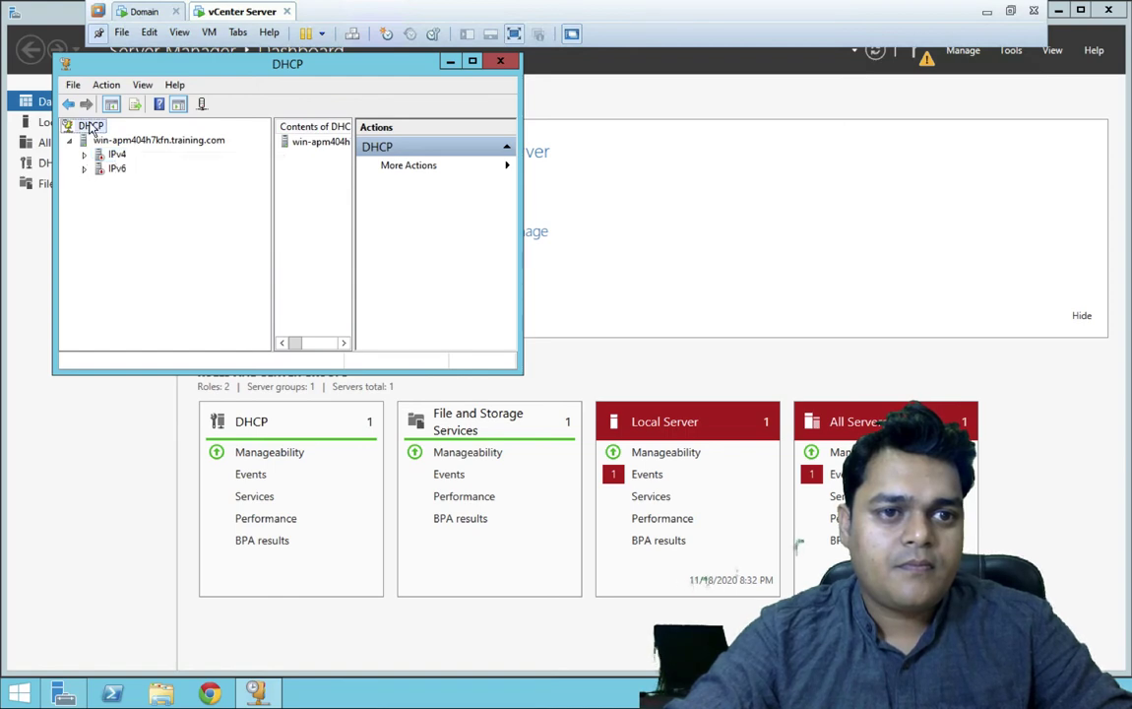
right_click(91, 129)
- Attempt to authorize DHCP server 192.168.0.250 and dismiss the Active Directory contact error
left_click(178, 154)
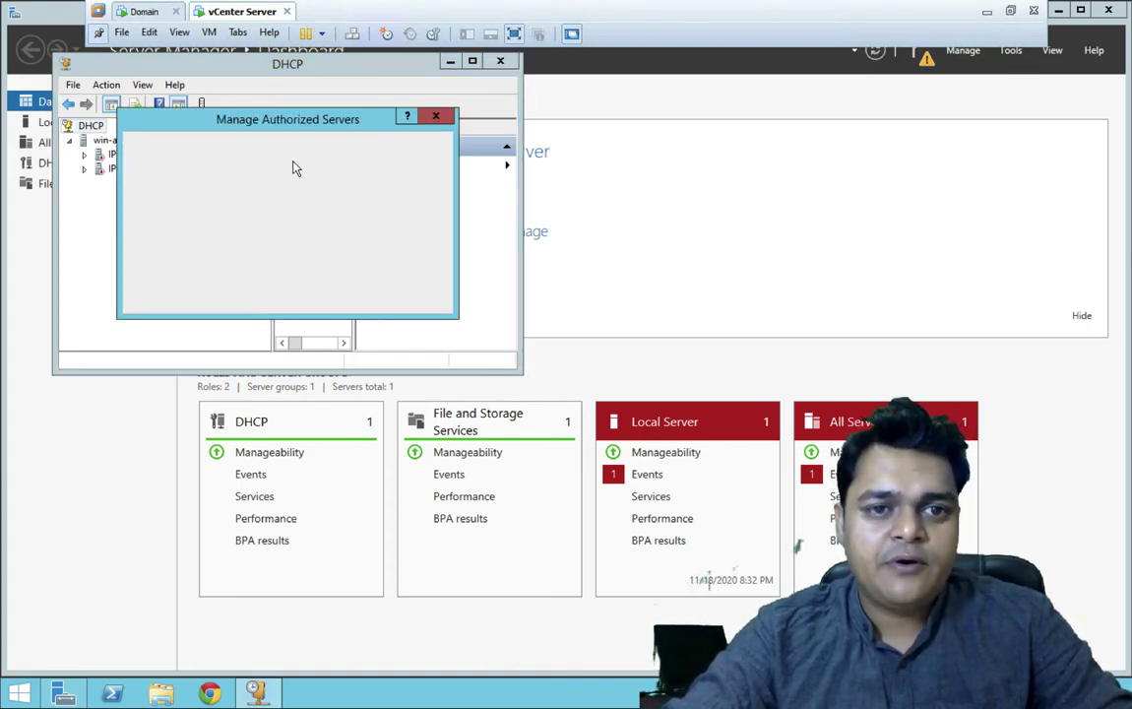
left_click(426, 164)
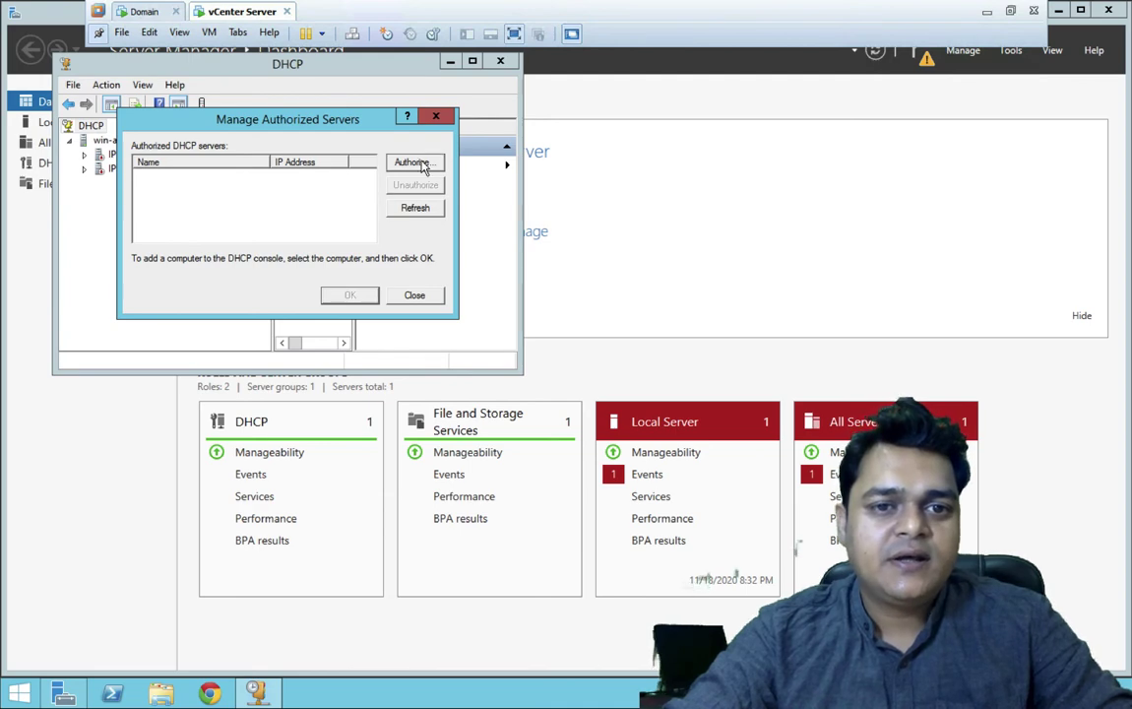
type("1")
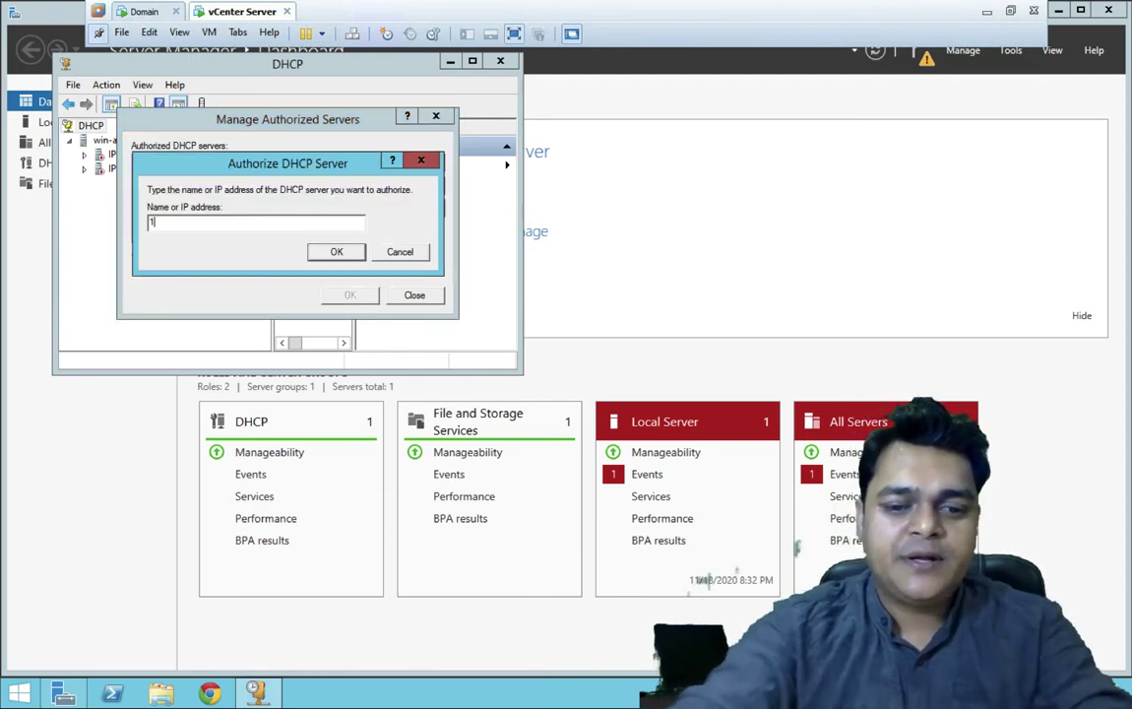
type("92.168.")
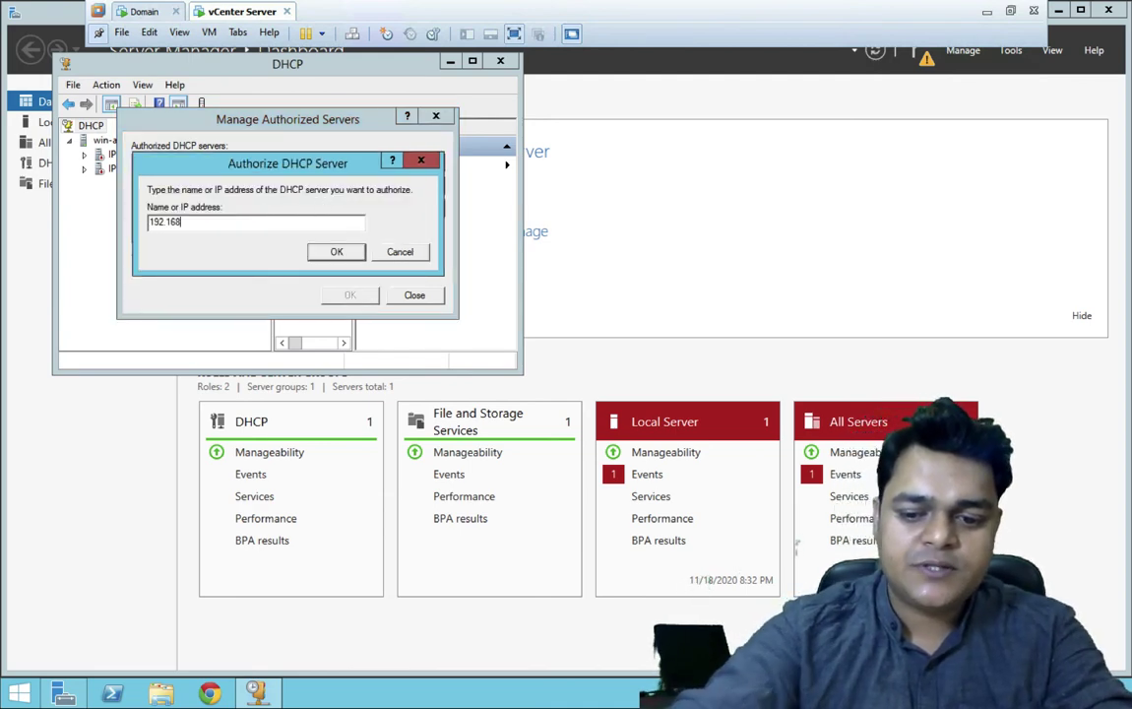
type("0.")
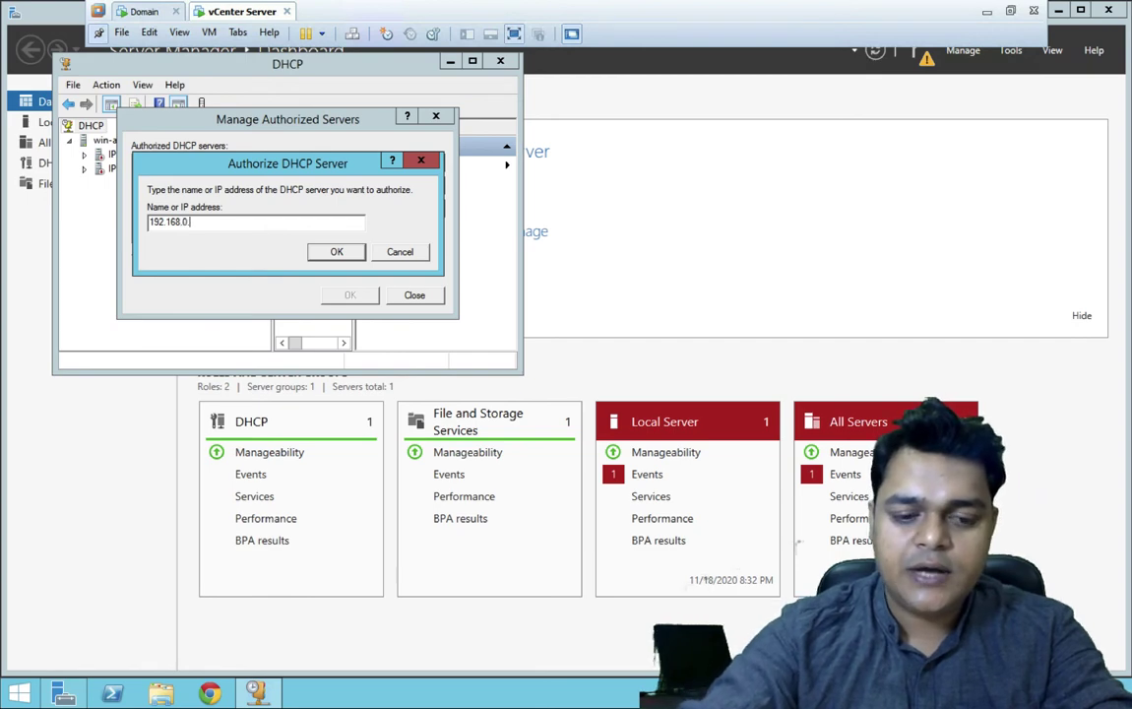
type("250")
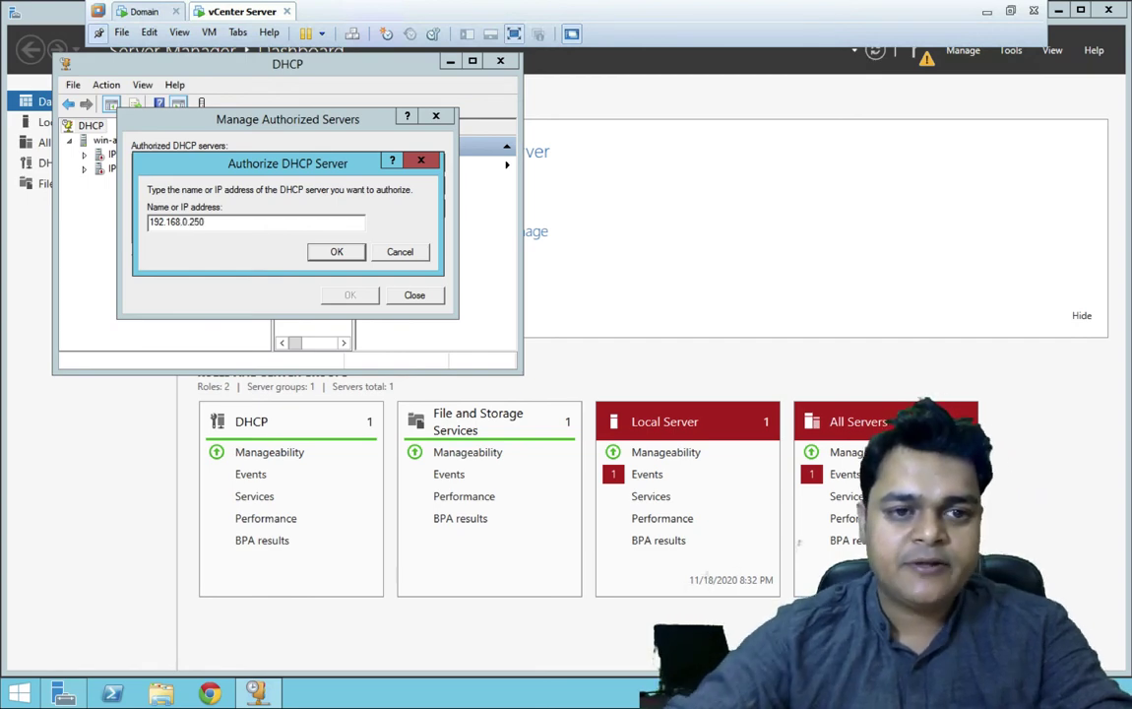
left_click(331, 252)
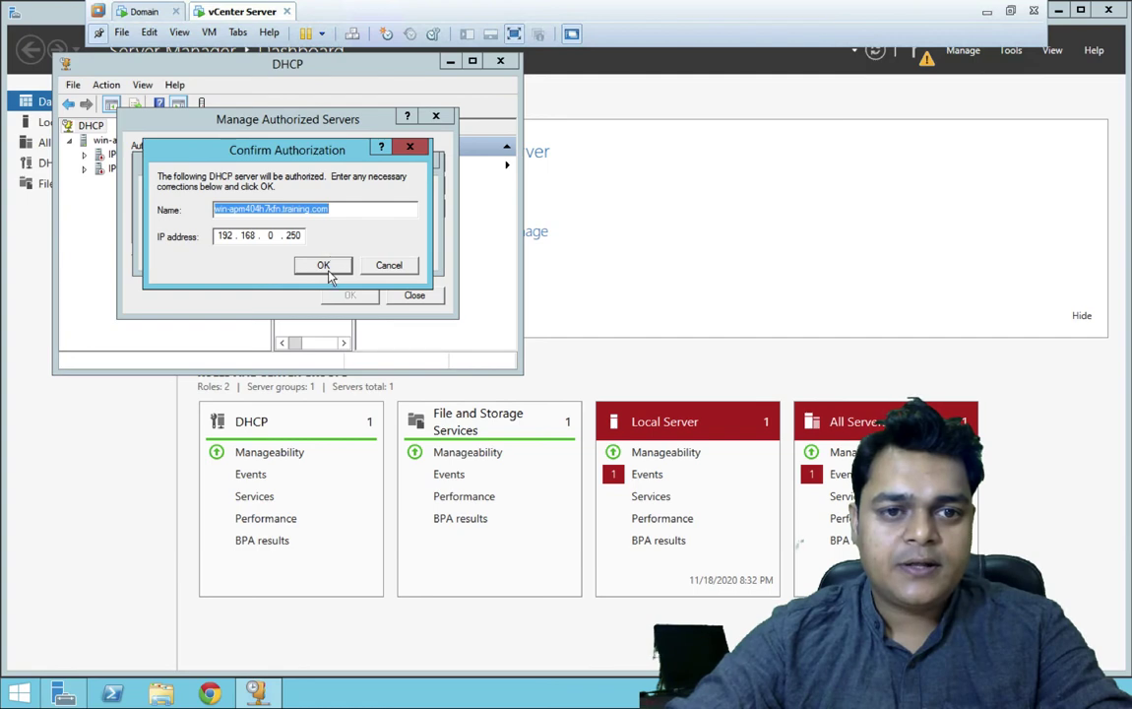
left_click(324, 267)
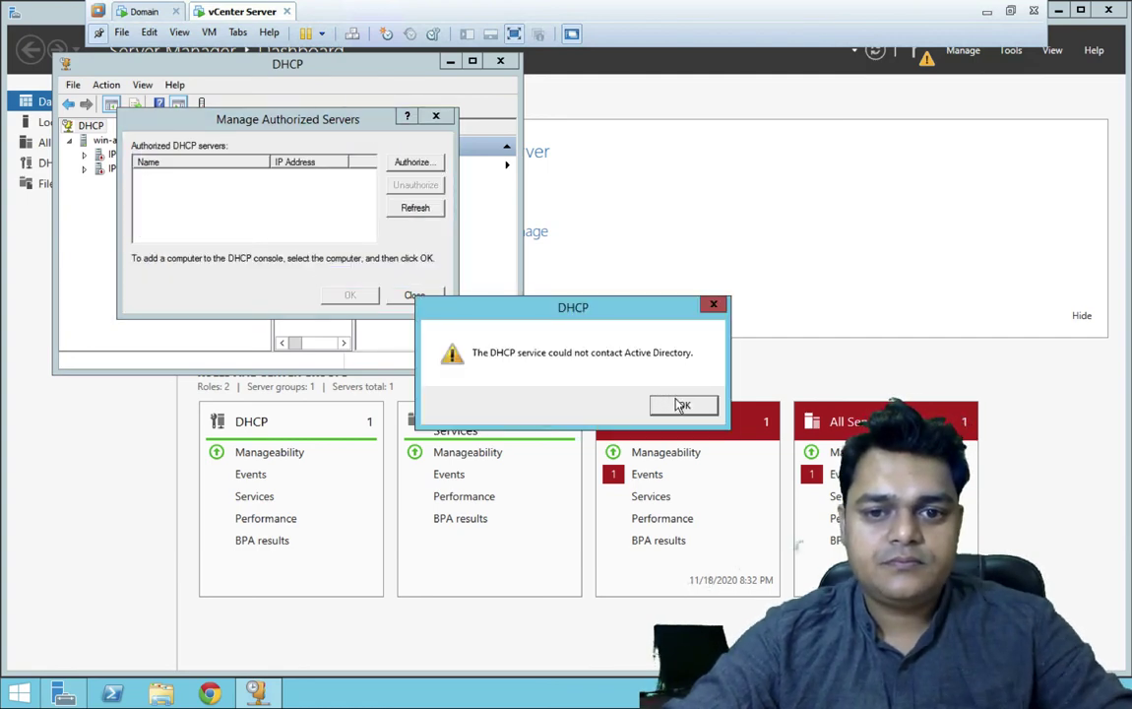
left_click(682, 405)
left_click(409, 210)
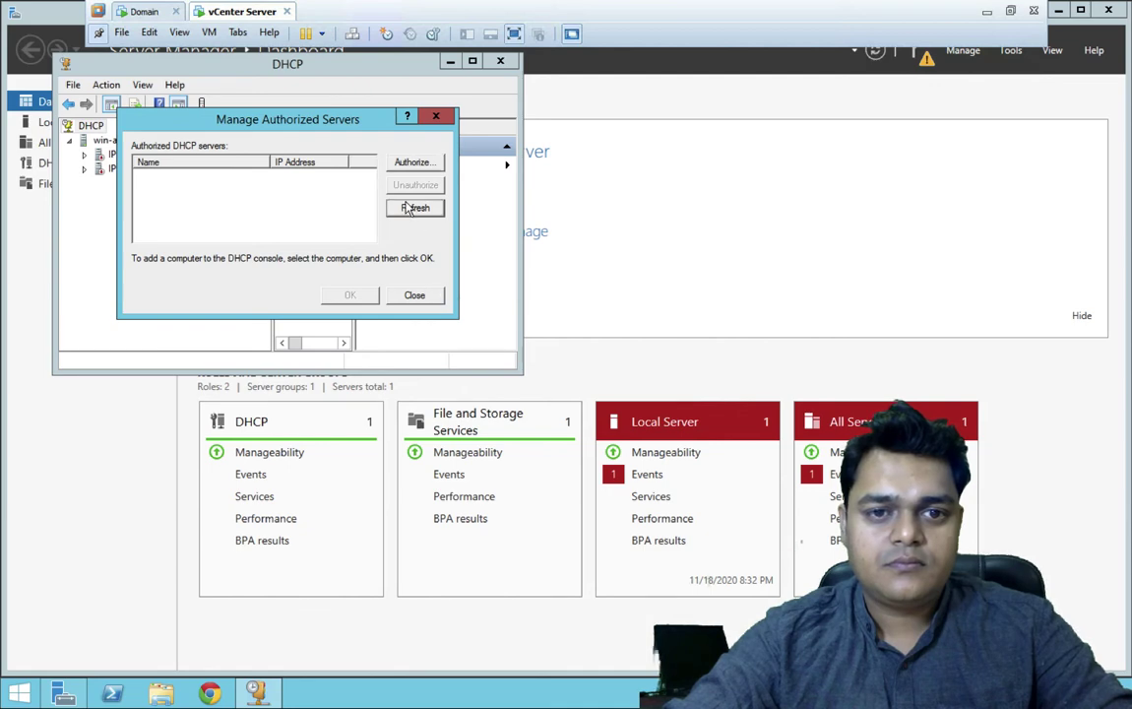
left_click(412, 297)
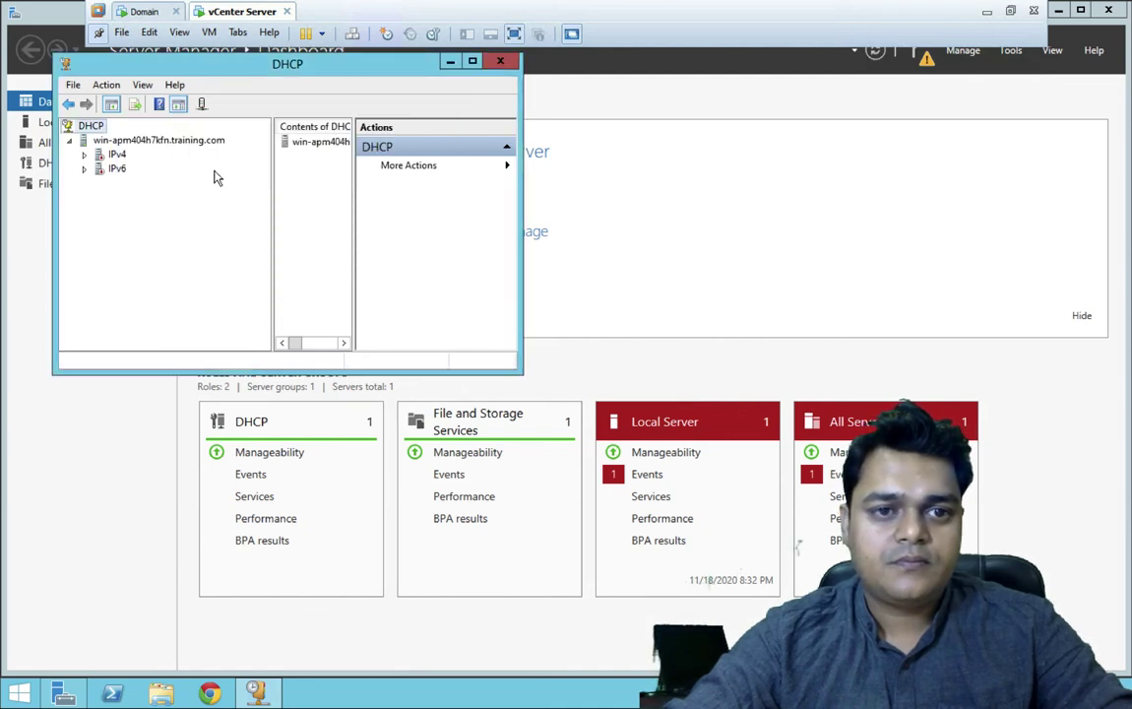
- Refresh the server and IPv4 nodes, then switch to the Domain VM
right_click(114, 157)
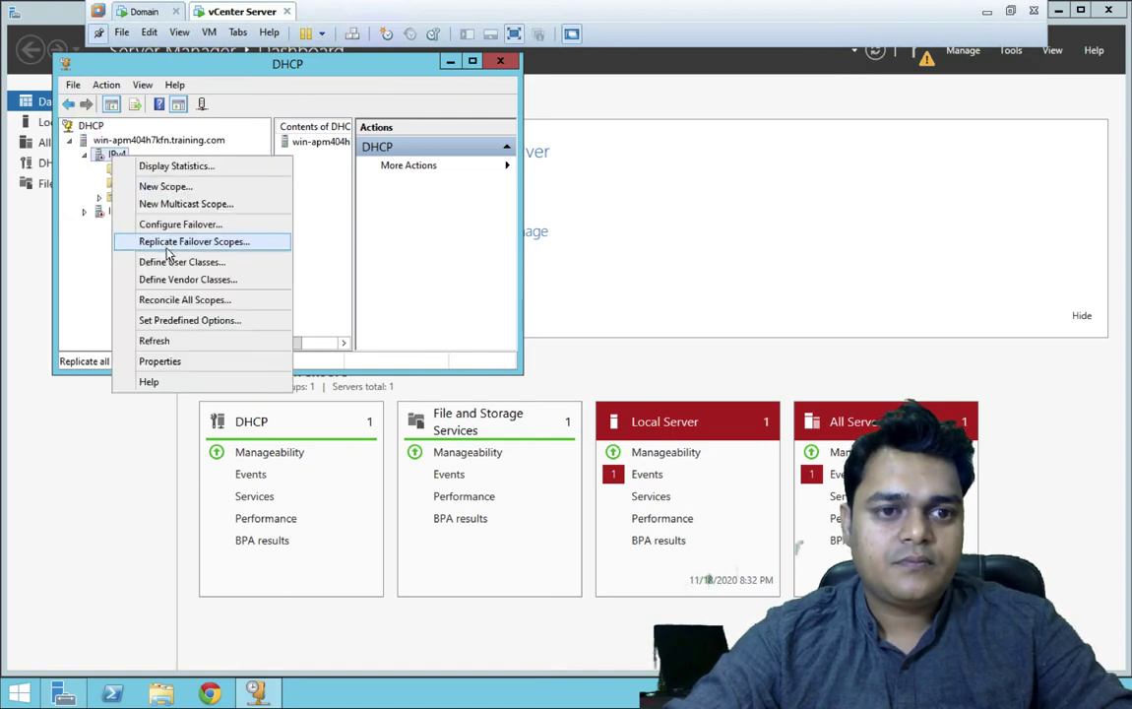
left_click(158, 340)
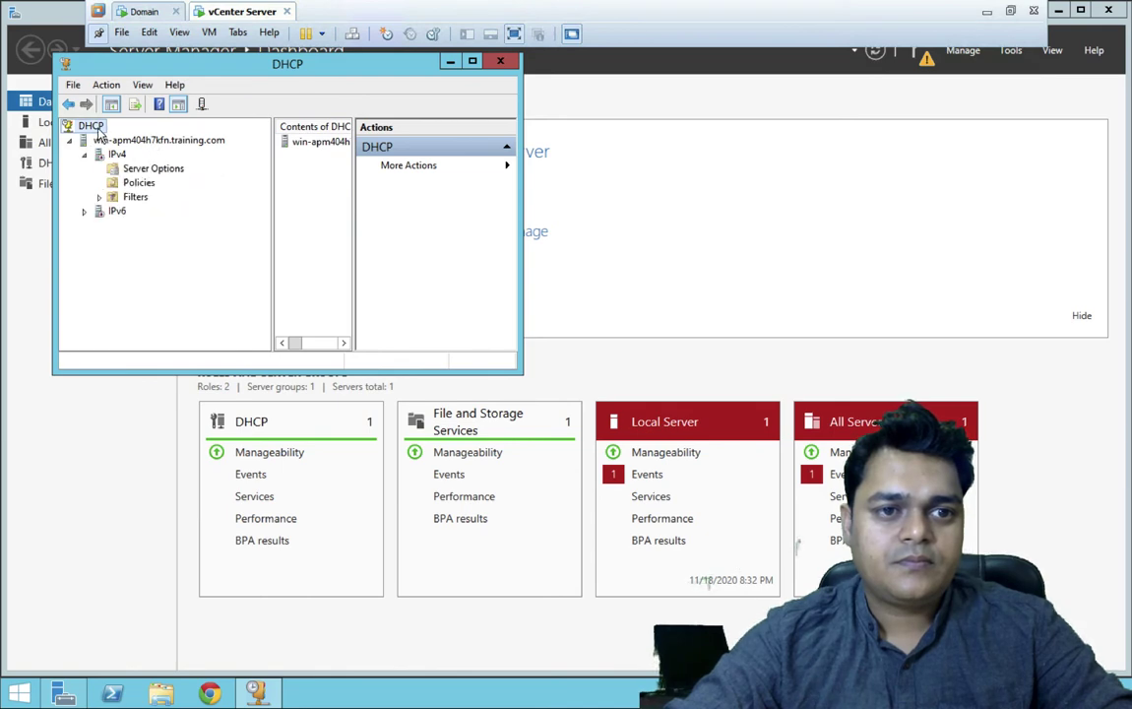
left_click(150, 141)
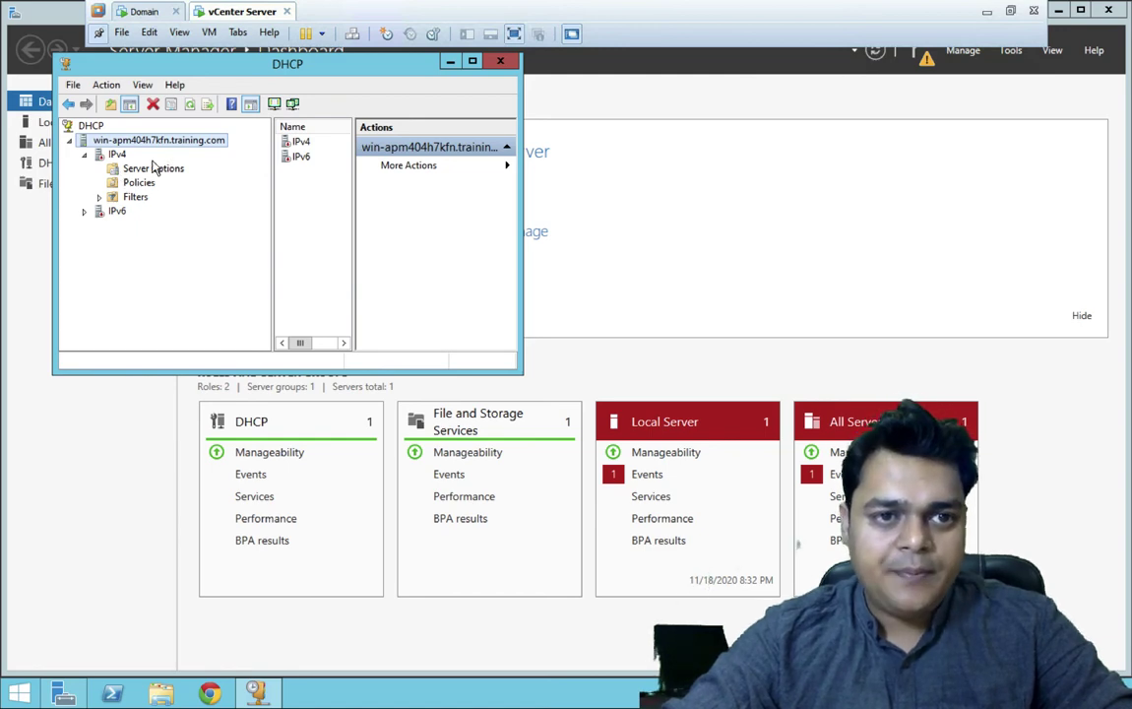
left_click(189, 106)
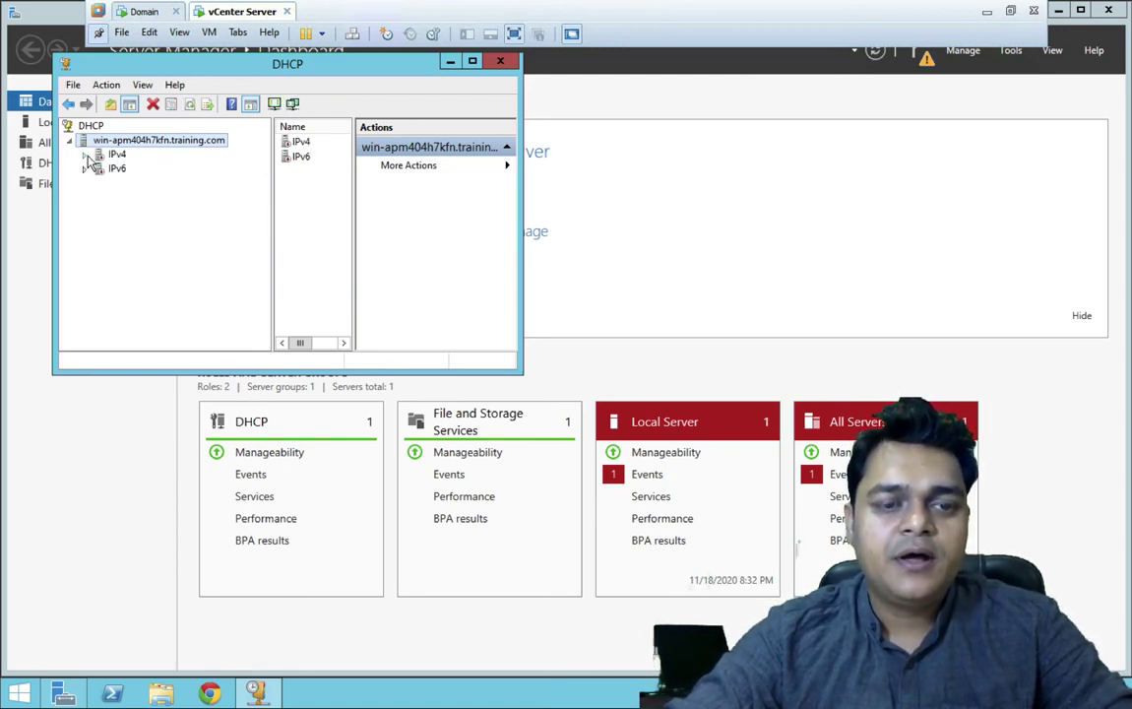
left_click(86, 156)
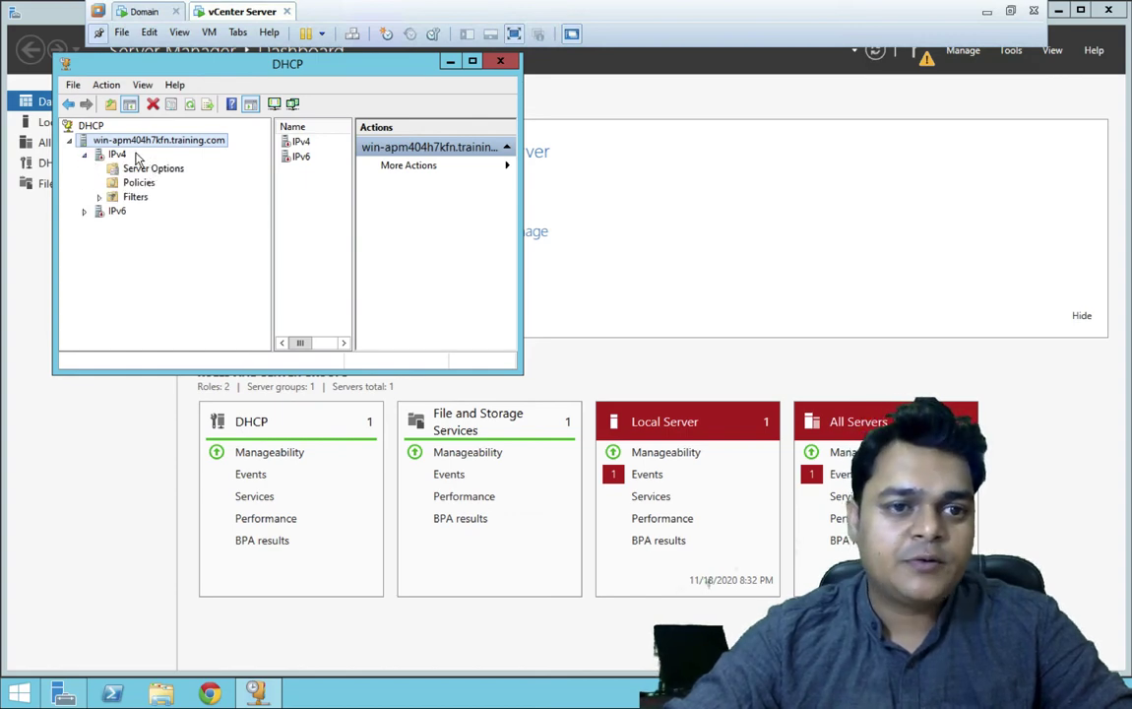
left_click(144, 13)
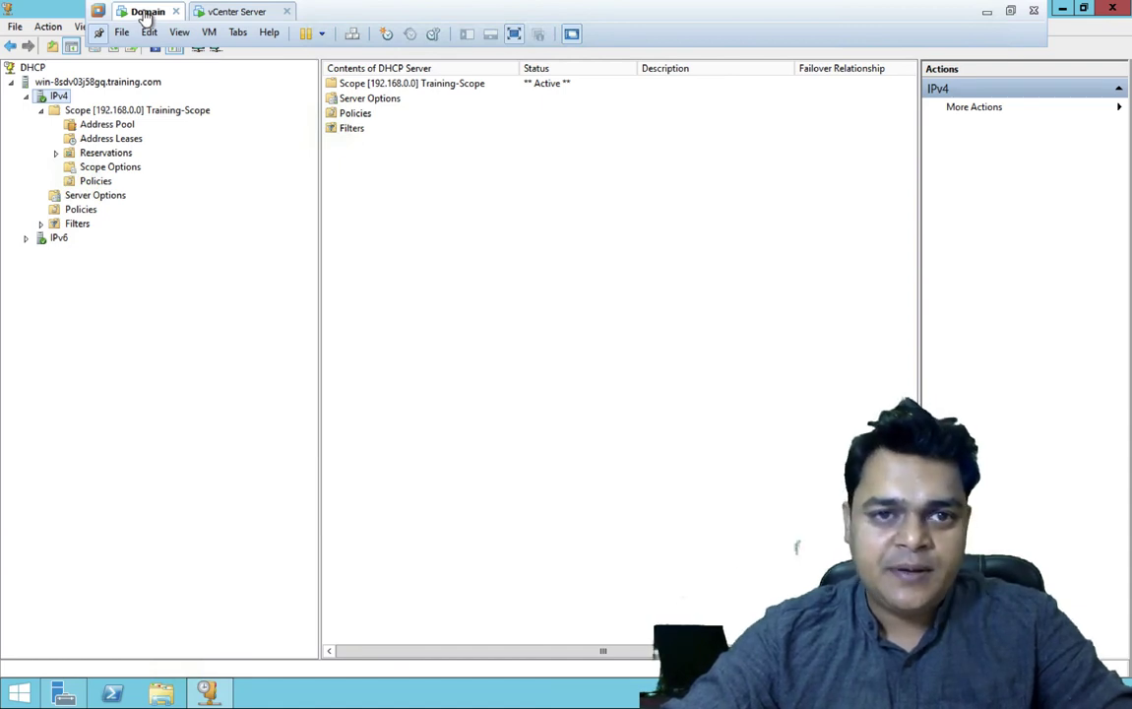
- Start Configure Failover on scope 192.168.0.0 with partner server 192.168.0.250
right_click(141, 114)
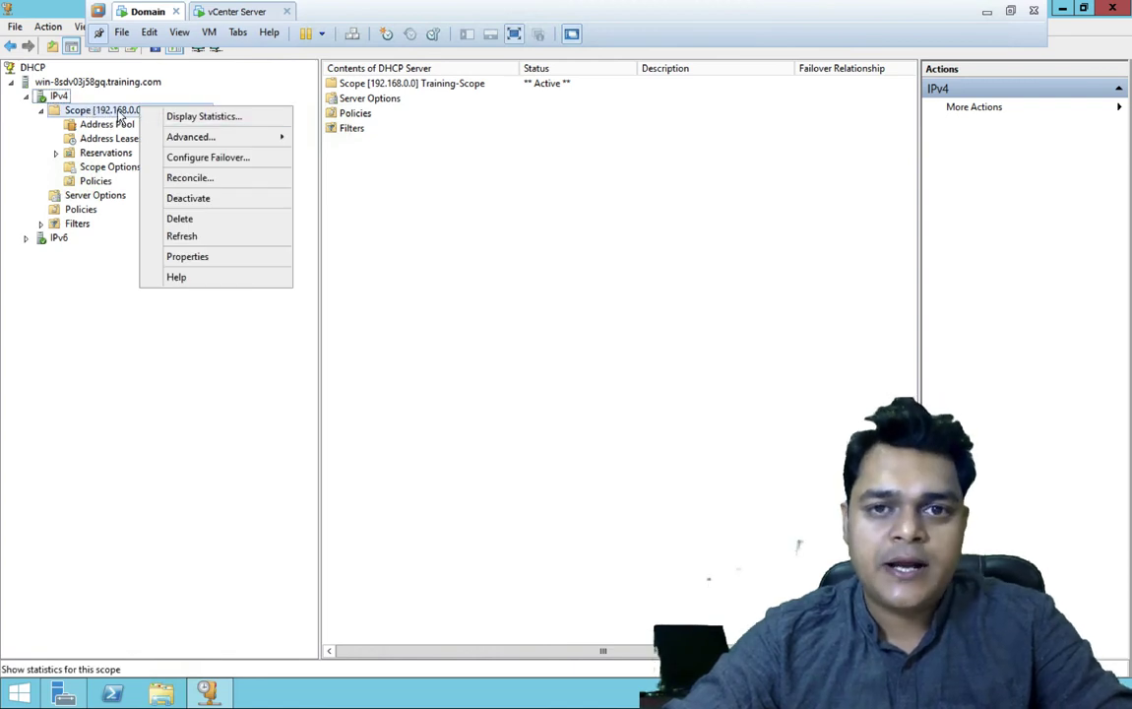
left_click(204, 165)
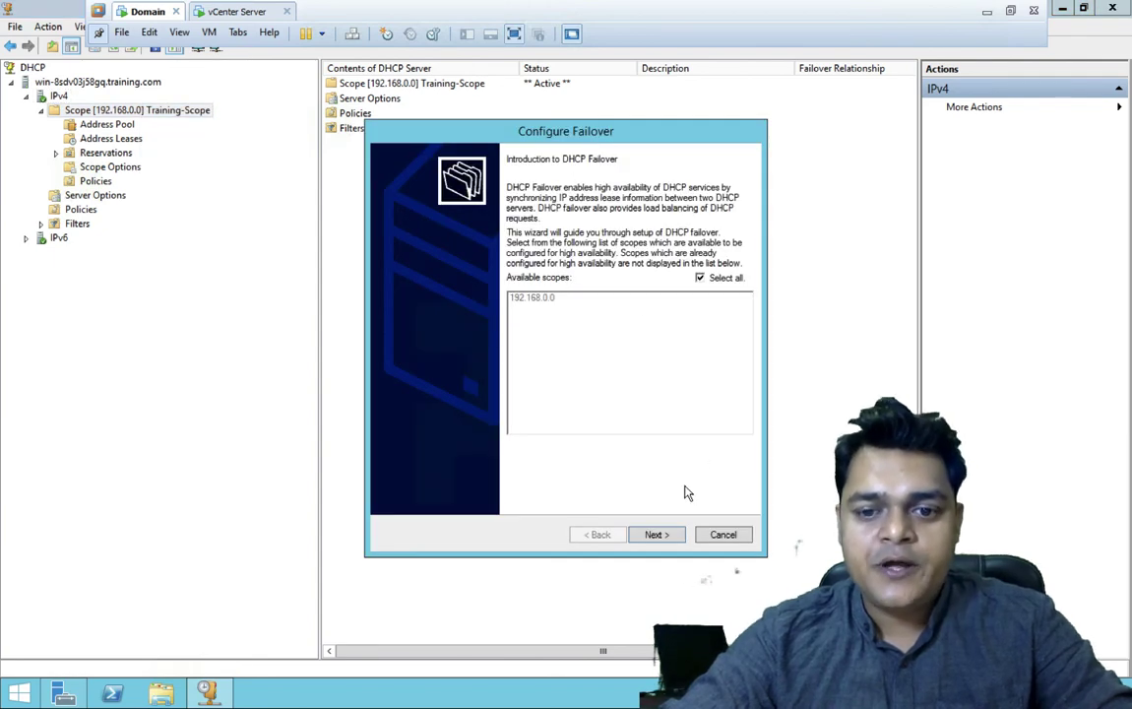
left_click(661, 536)
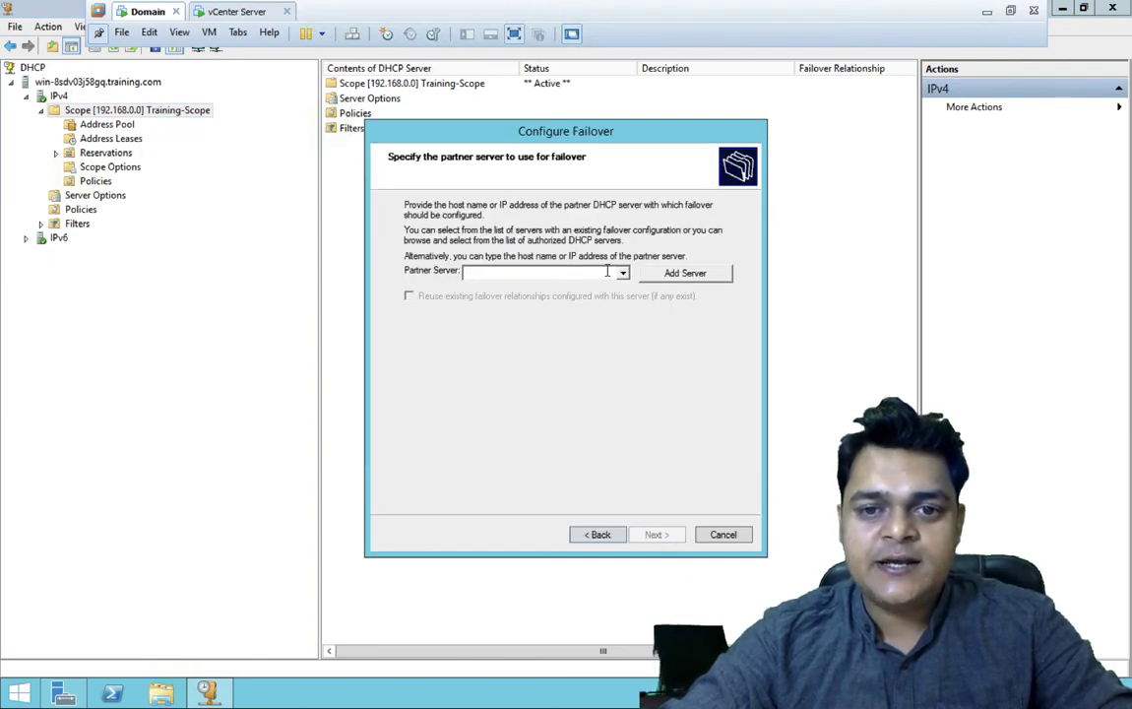
type("192")
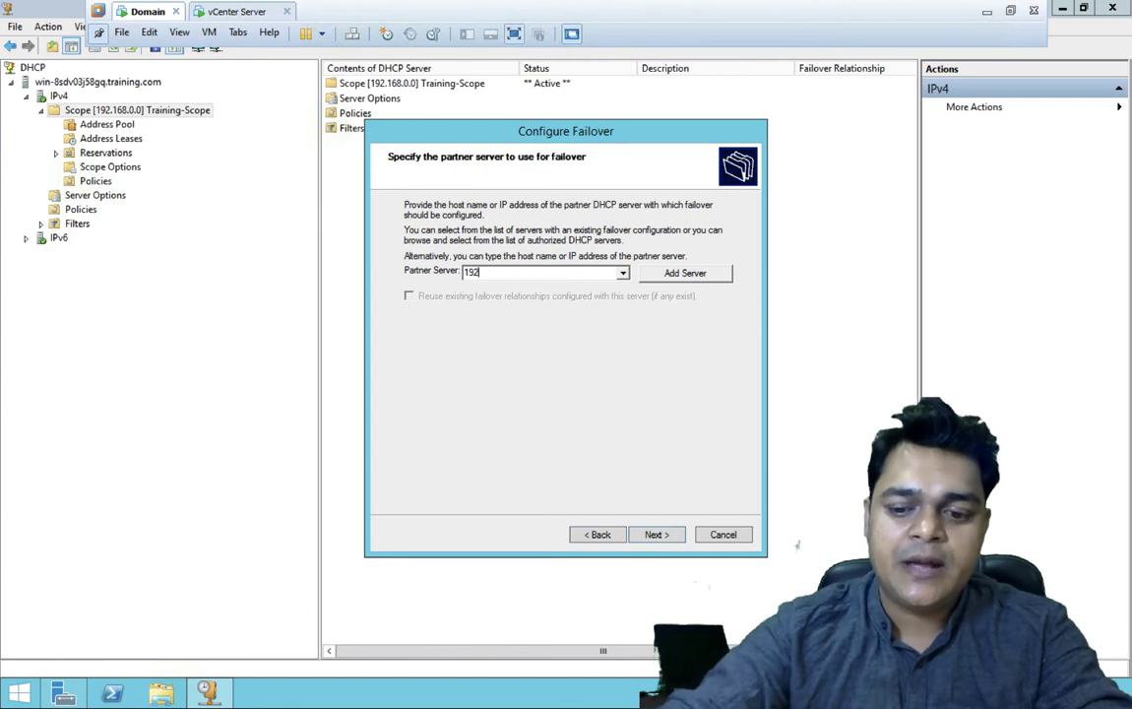
type(".168.0.")
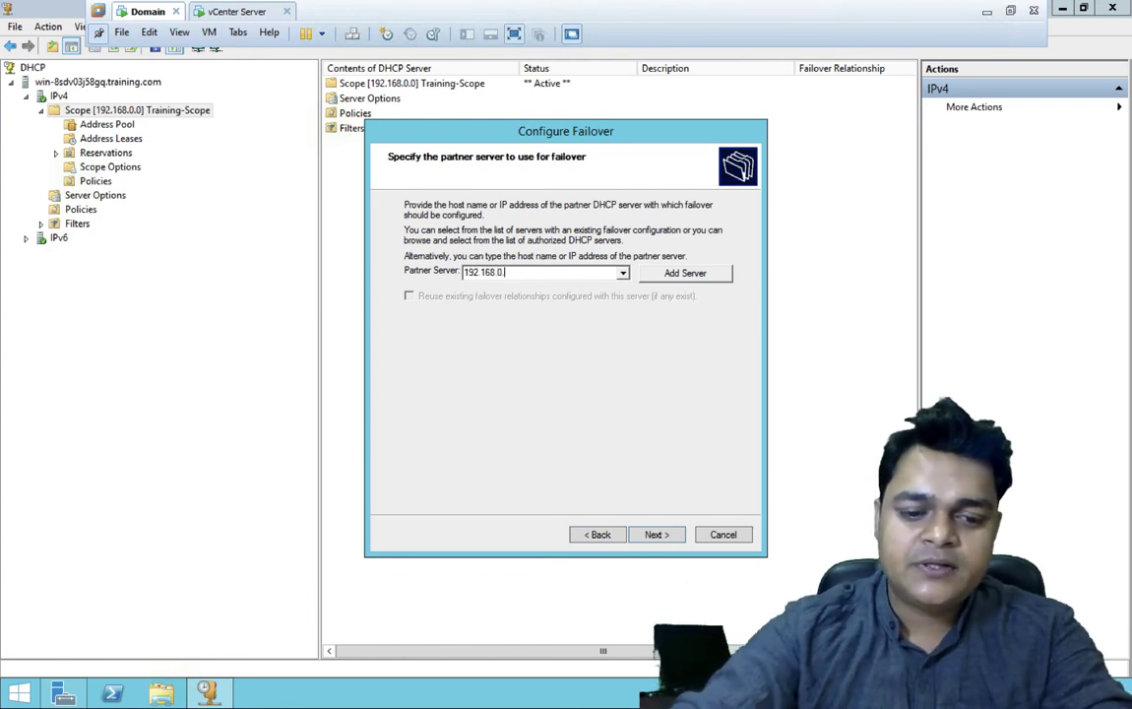
type("250")
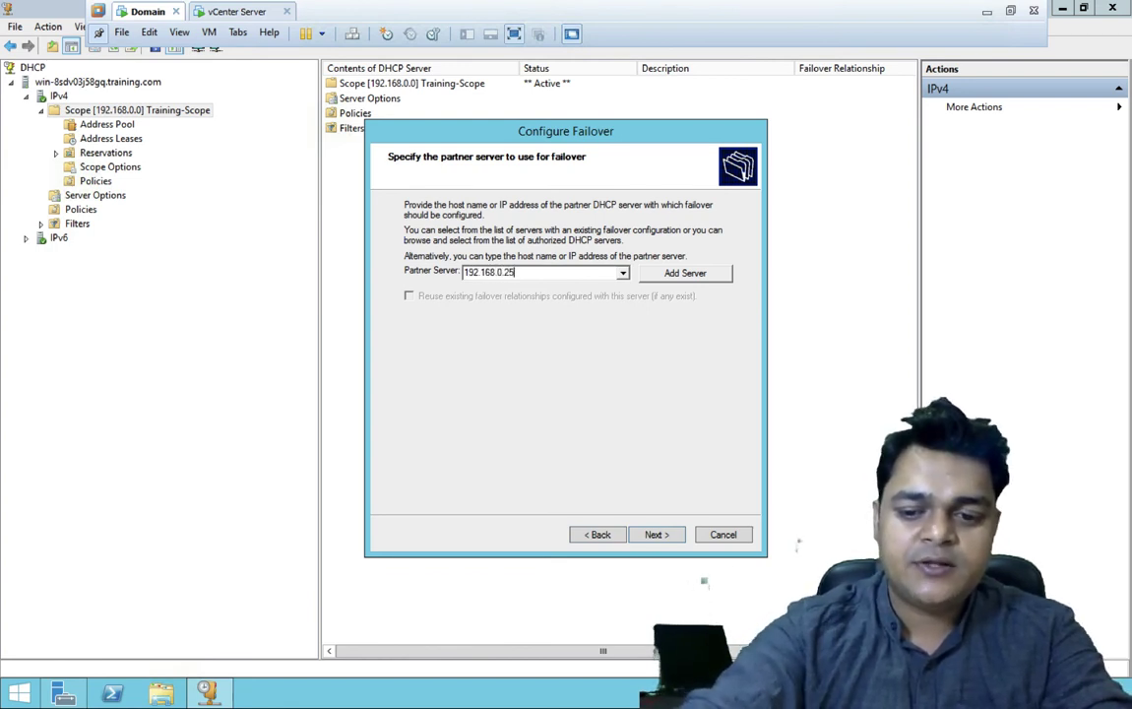
left_click(685, 274)
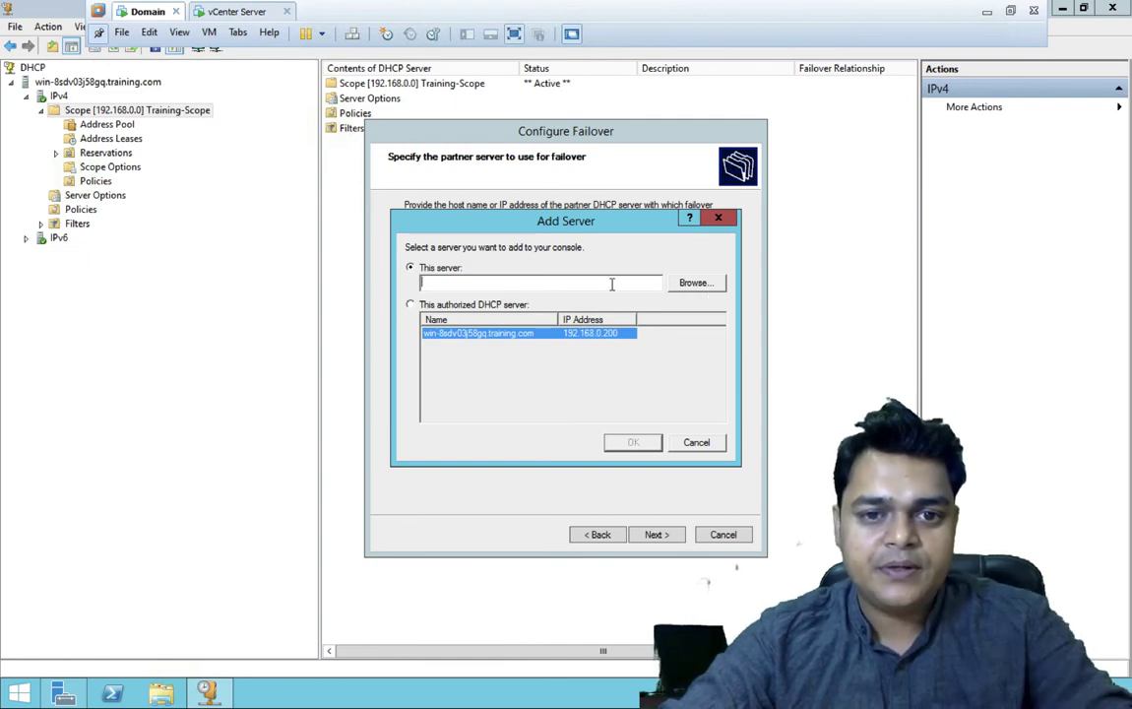
- List all training.com domain computers in Select Computer's advanced search
left_click(694, 285)
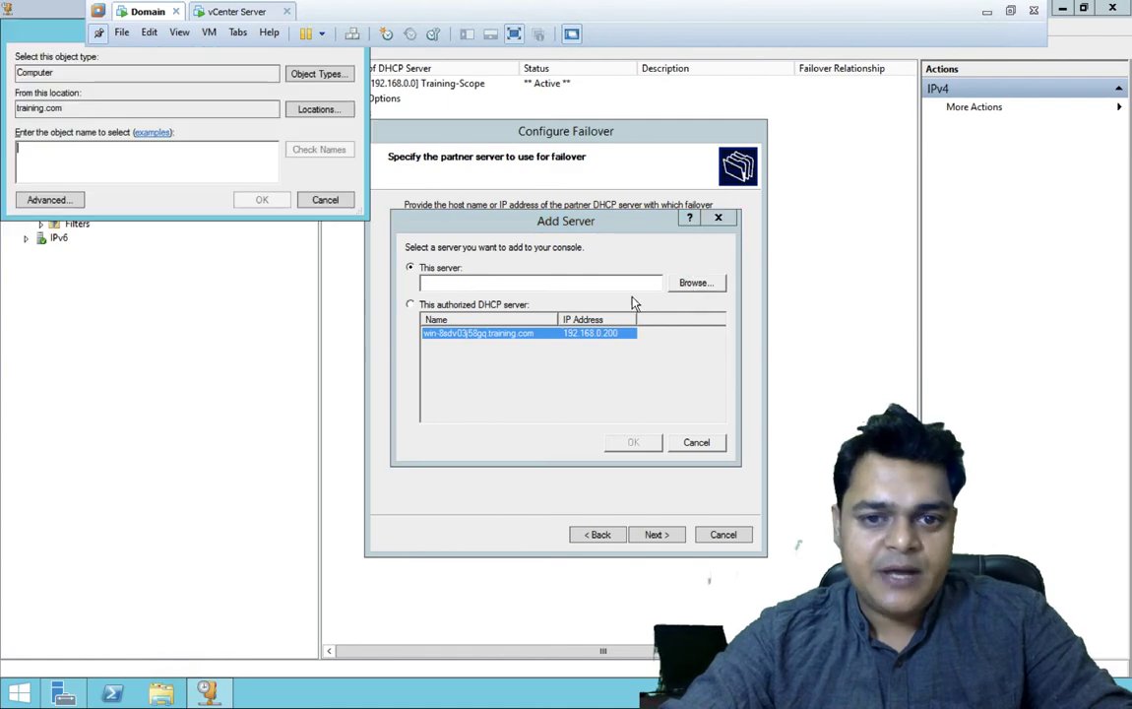
left_click(79, 200)
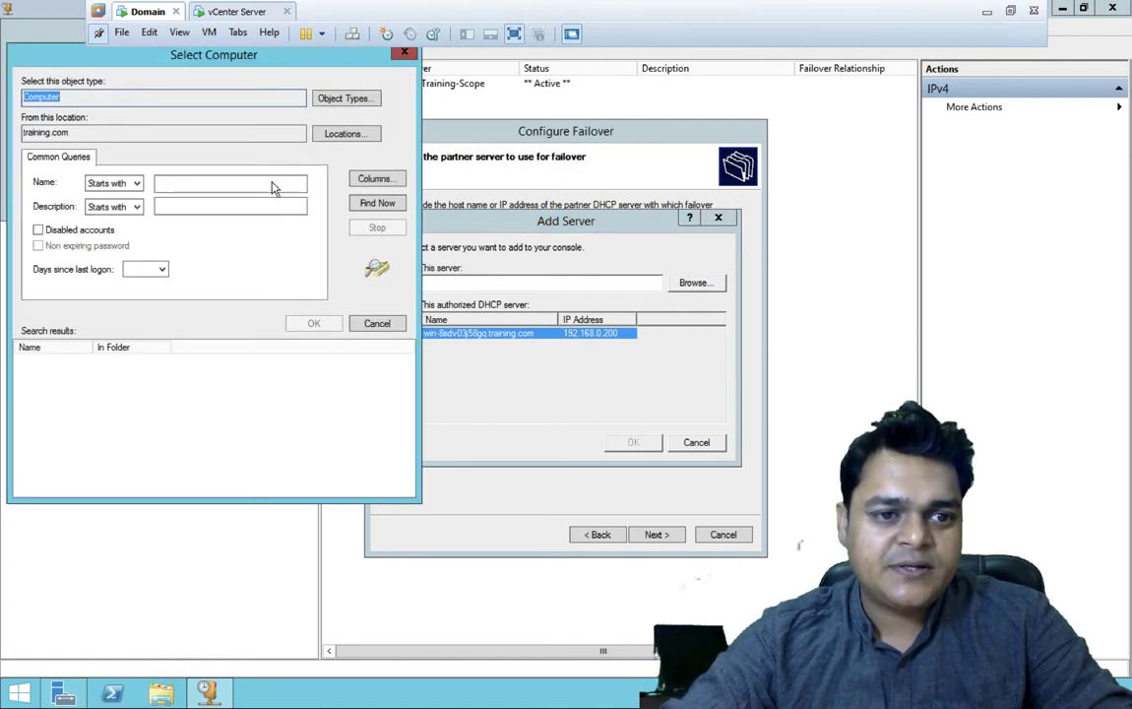
left_click(374, 205)
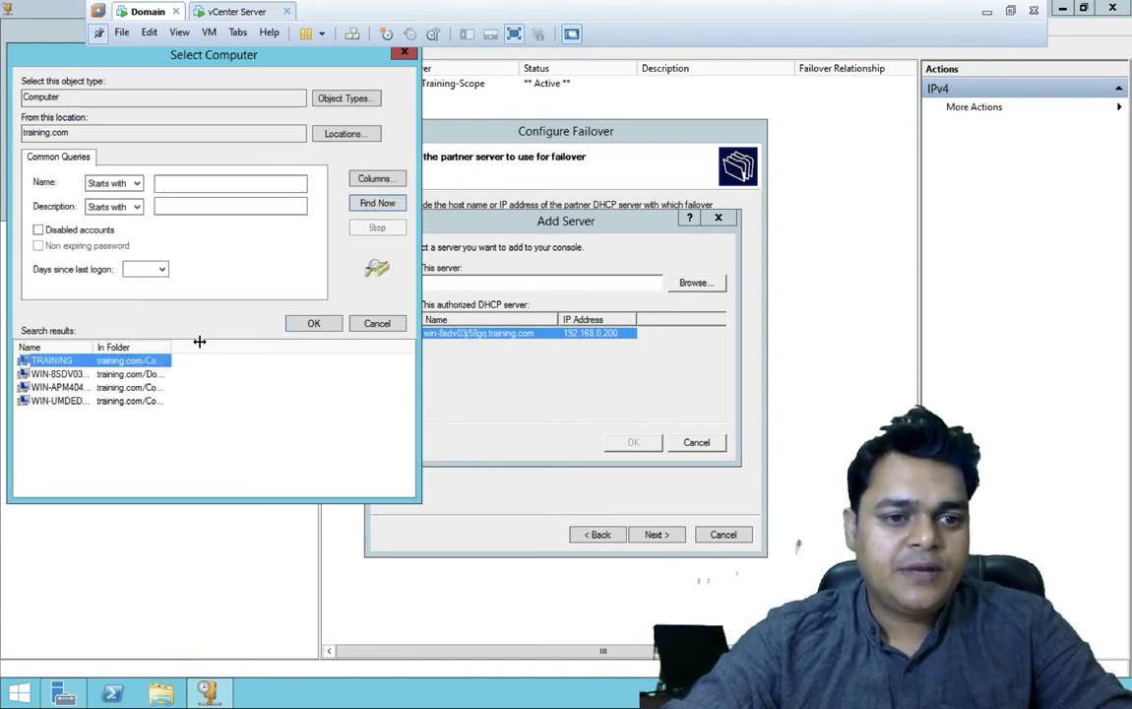
left_click_drag(199, 342, 203, 342)
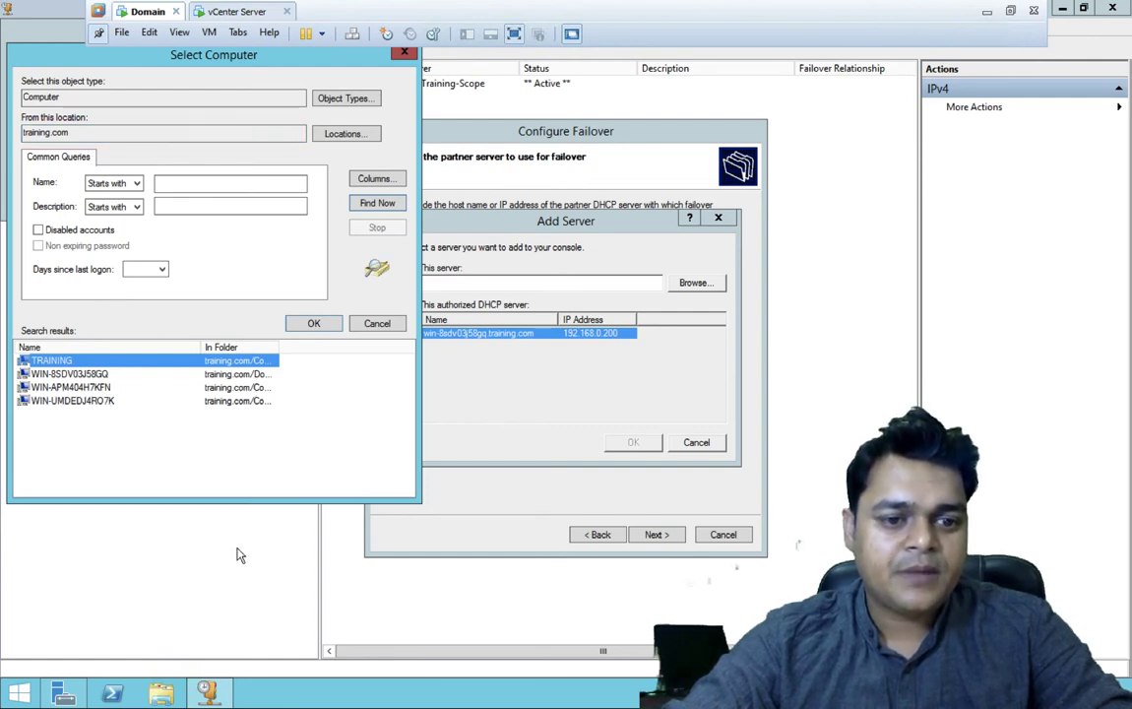
left_click(177, 520)
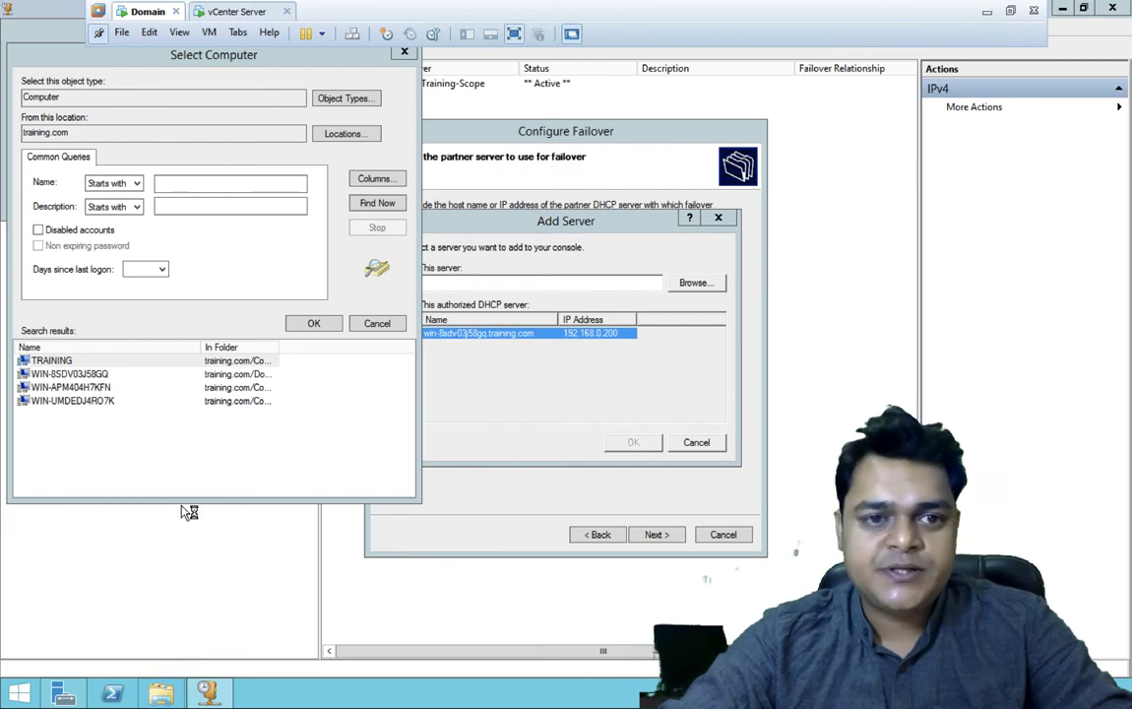
key("super+e")
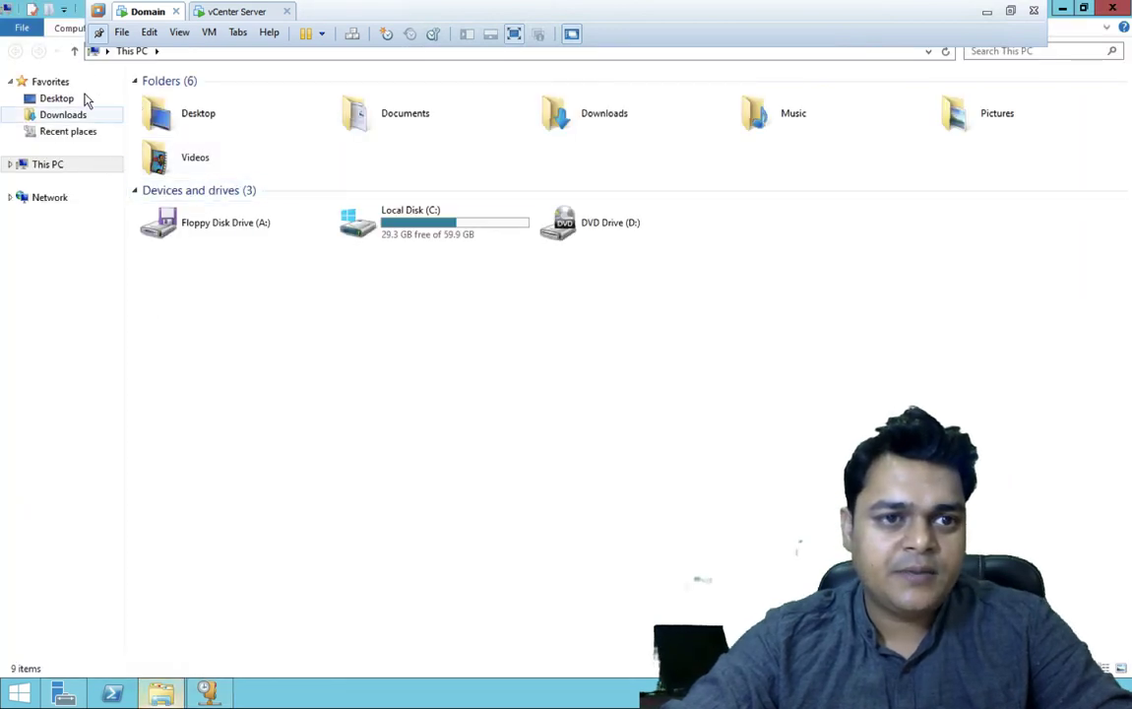
- Check the Domain VM's computer name in This PC system properties
left_click(49, 165)
left_click(42, 9)
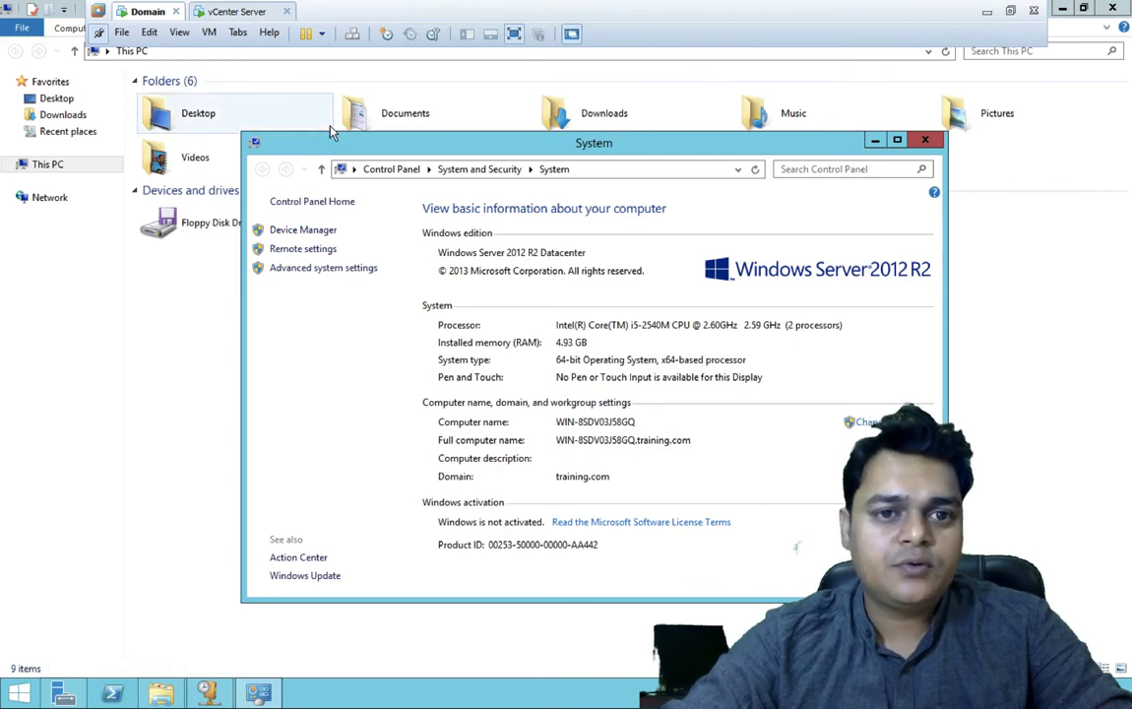
left_click(221, 692)
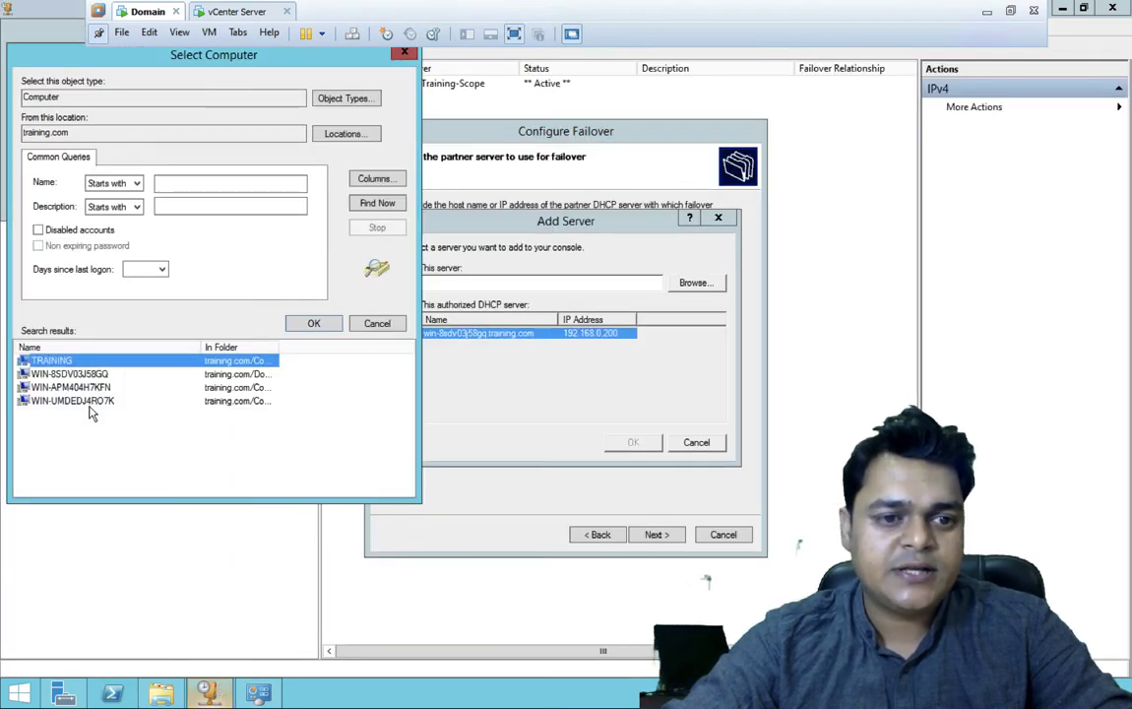
- Set WIN-8SDV03J58GQ as failover partner, hit the existing-scope error, and retry Add Server
left_click(98, 375)
left_click(313, 323)
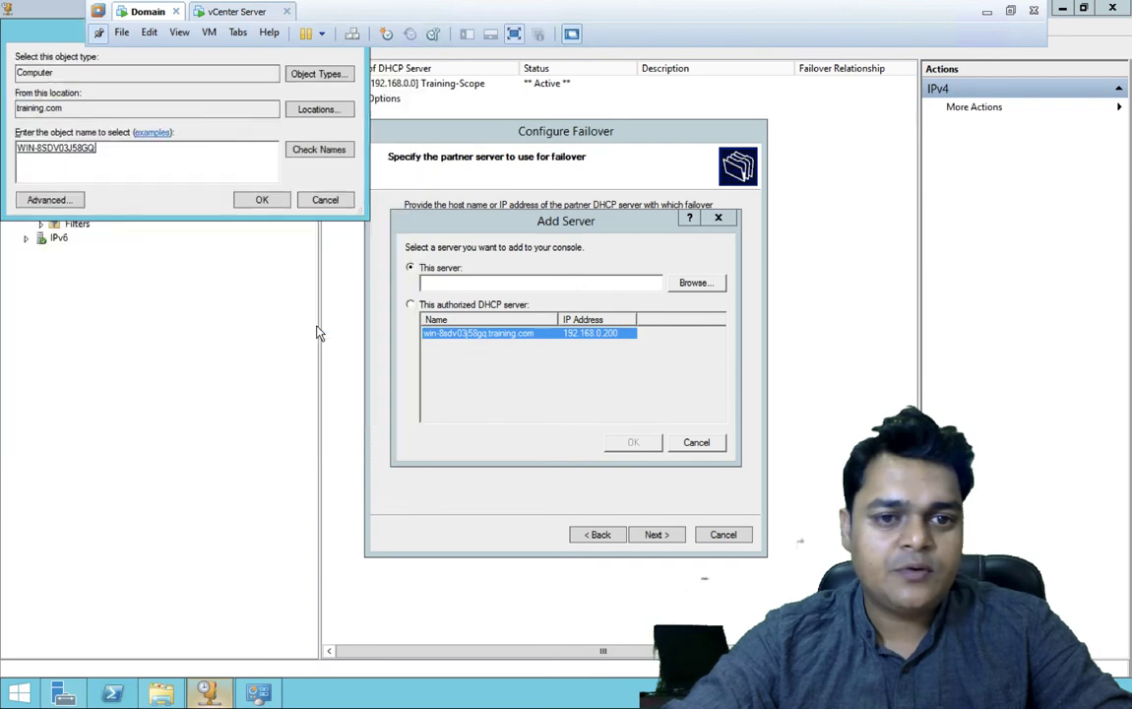
left_click(262, 199)
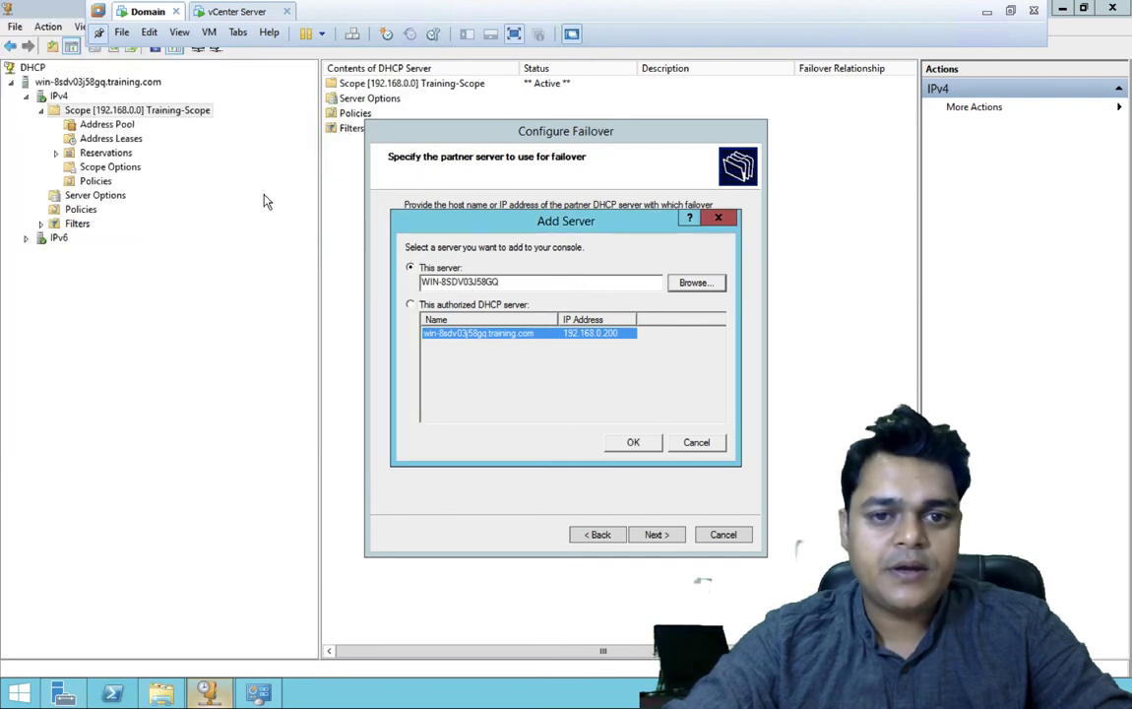
left_click(635, 443)
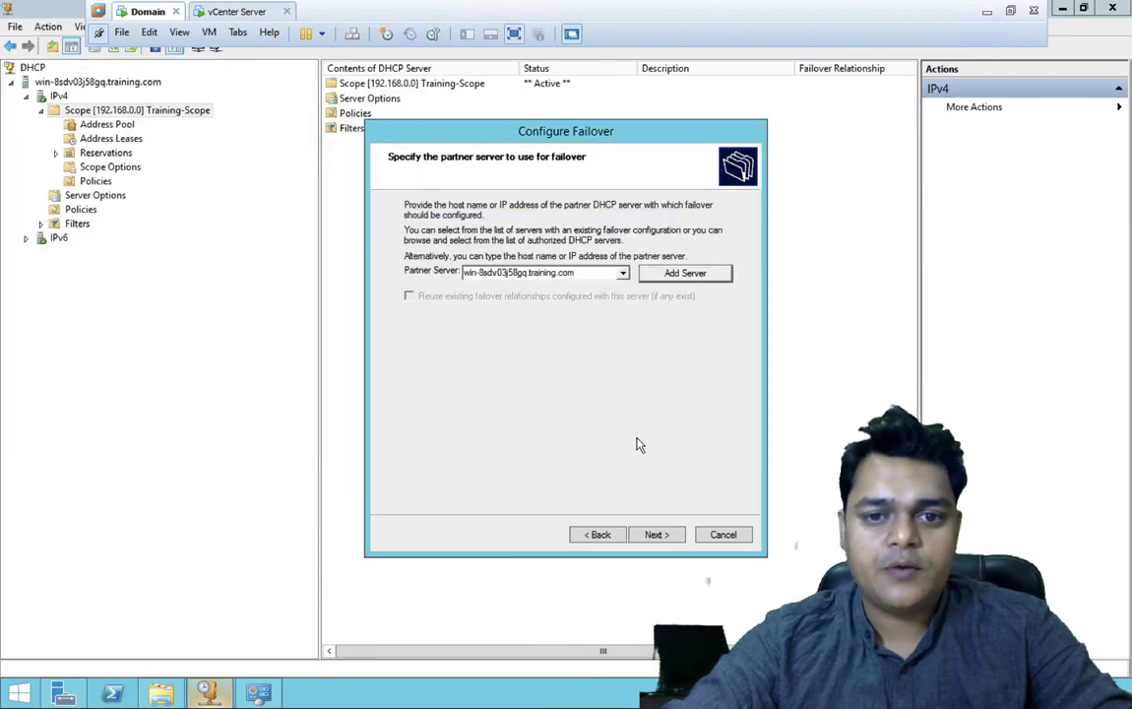
left_click(665, 537)
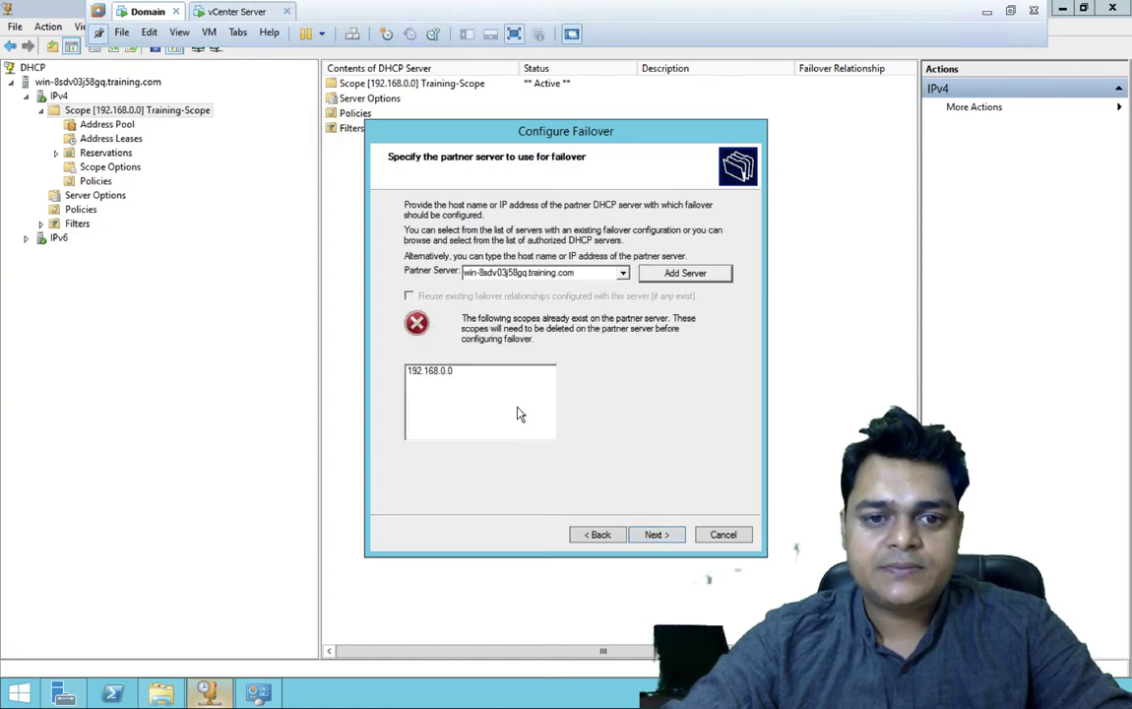
left_click(623, 274)
left_click(626, 278)
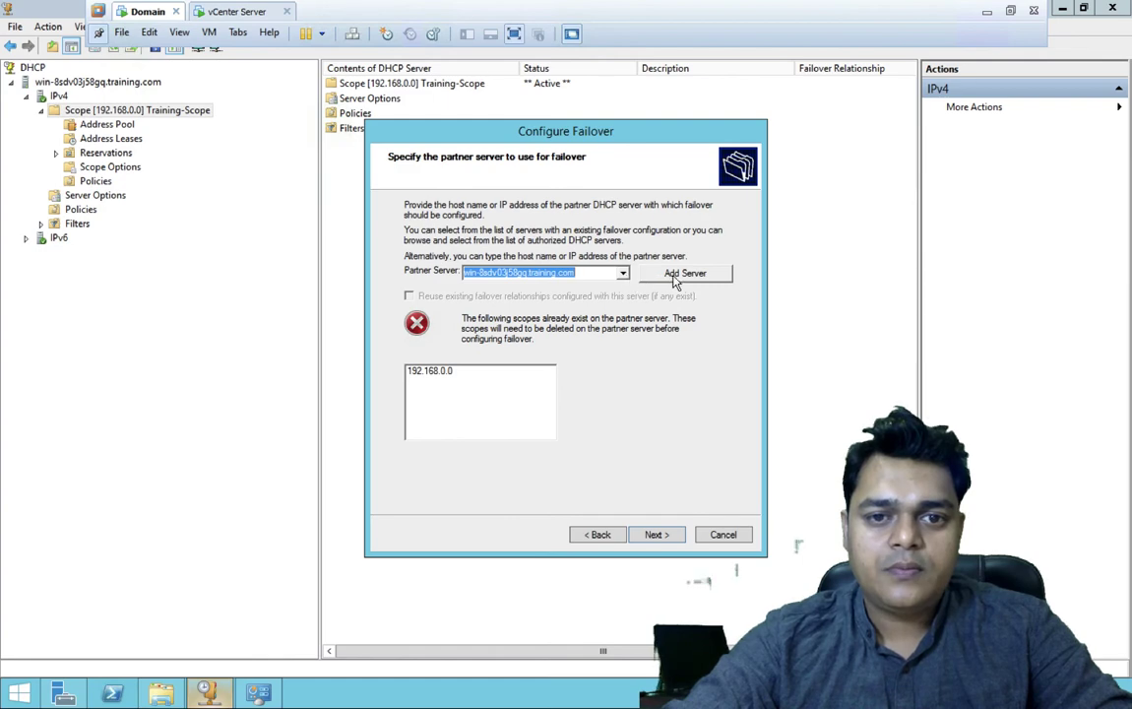
left_click(679, 274)
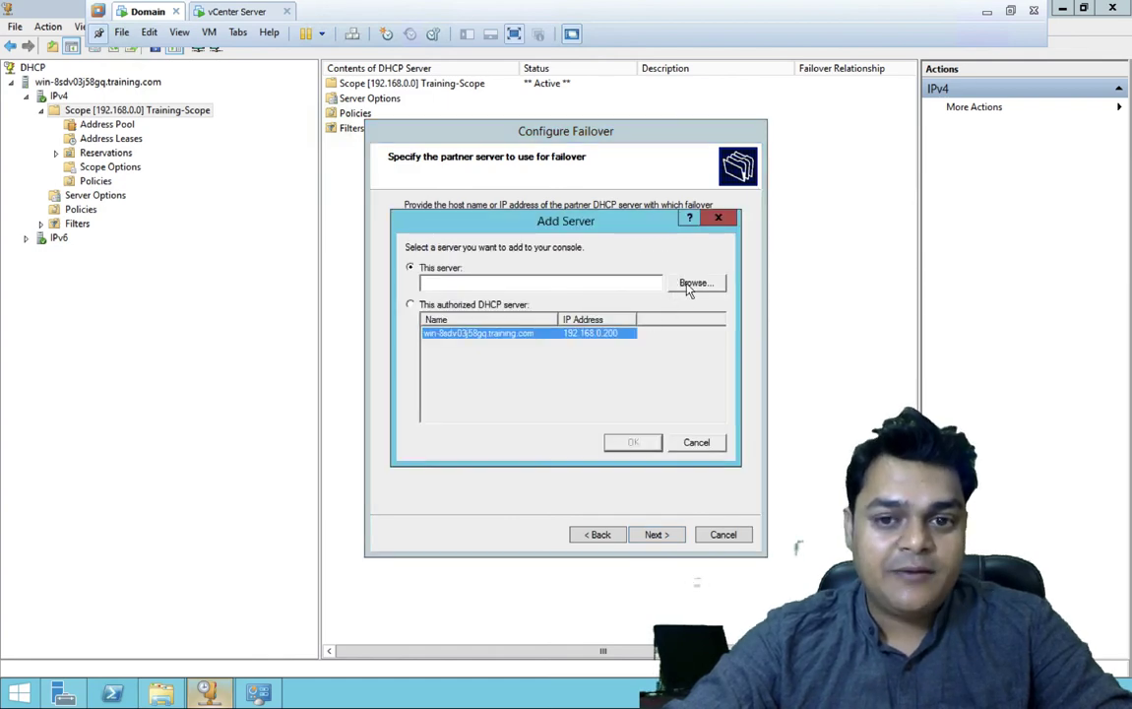
- Search the domain again and list all computers with full names
left_click(692, 284)
left_click(49, 177)
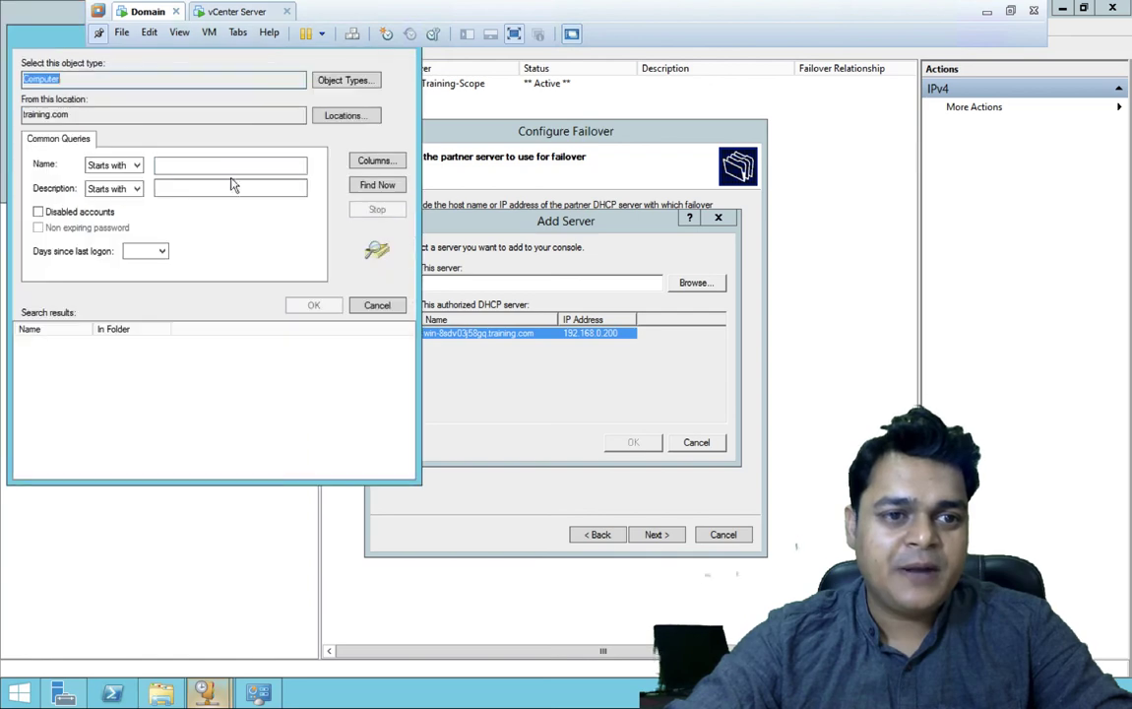
left_click(377, 184)
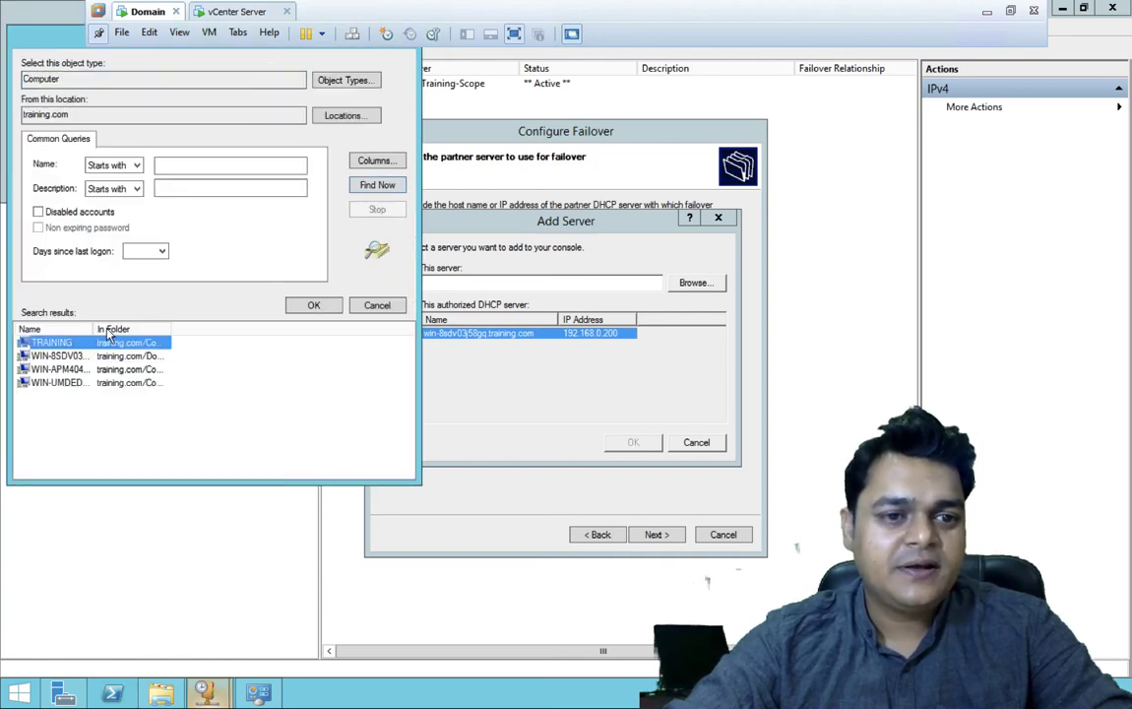
left_click_drag(94, 328, 195, 329)
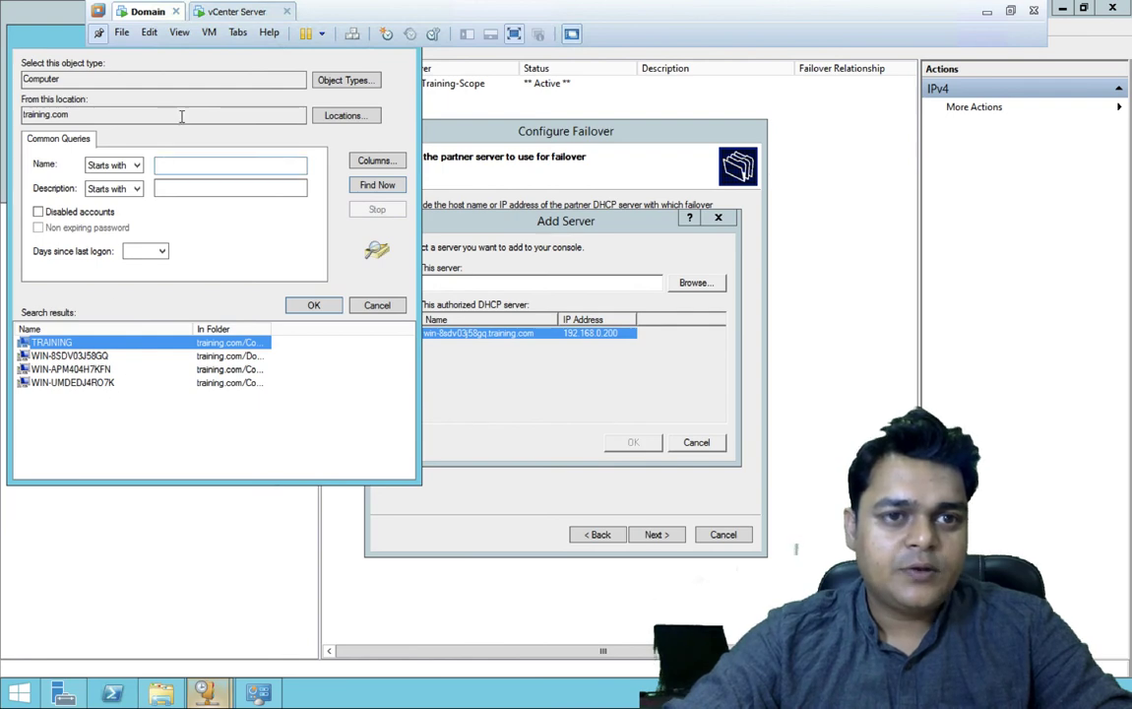
- Check the vCenter Server VM's computer name in its system properties
left_click(217, 12)
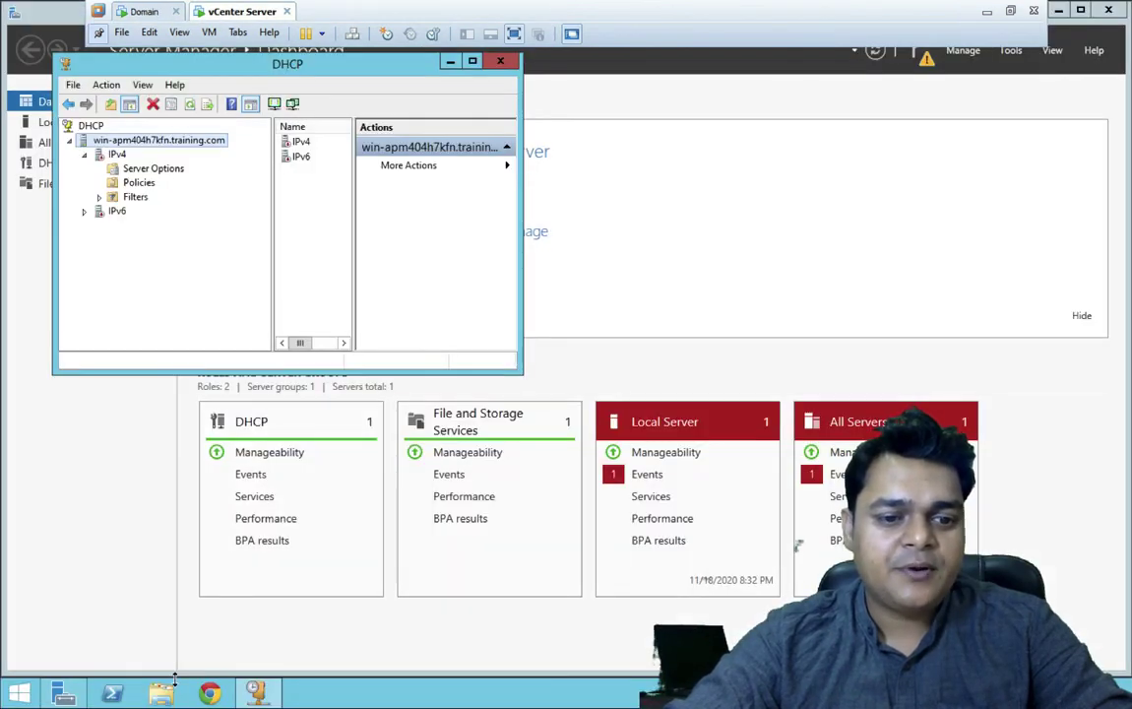
key("super+e")
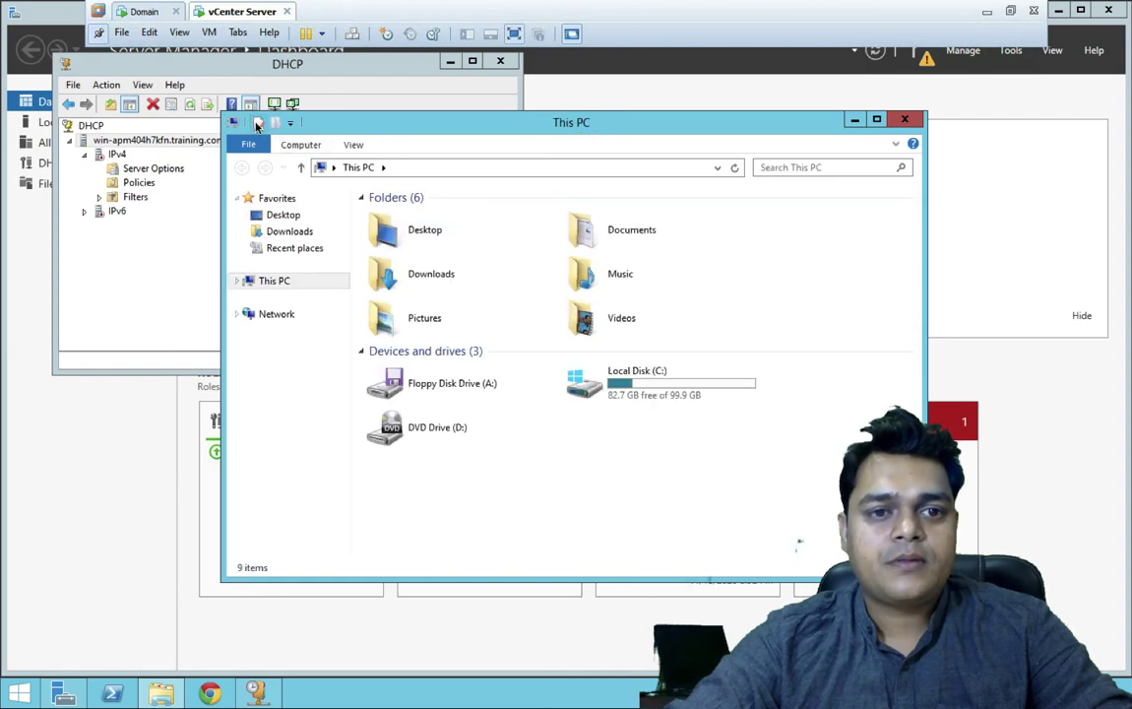
key("super+Pause")
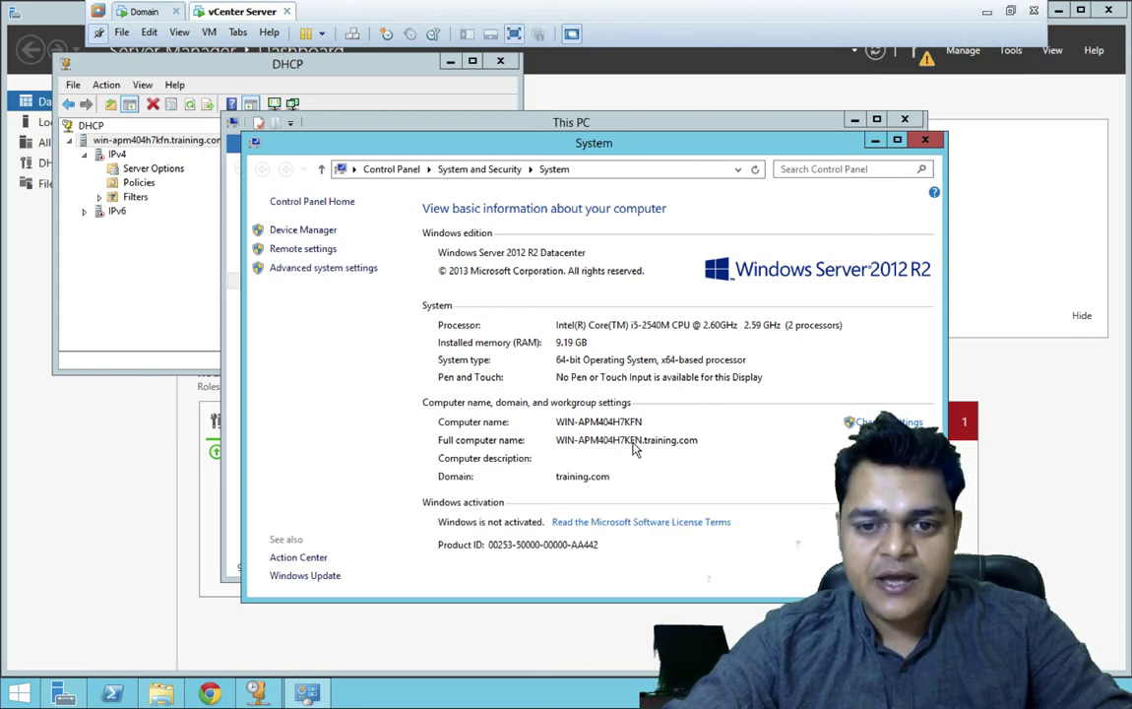
left_click(144, 12)
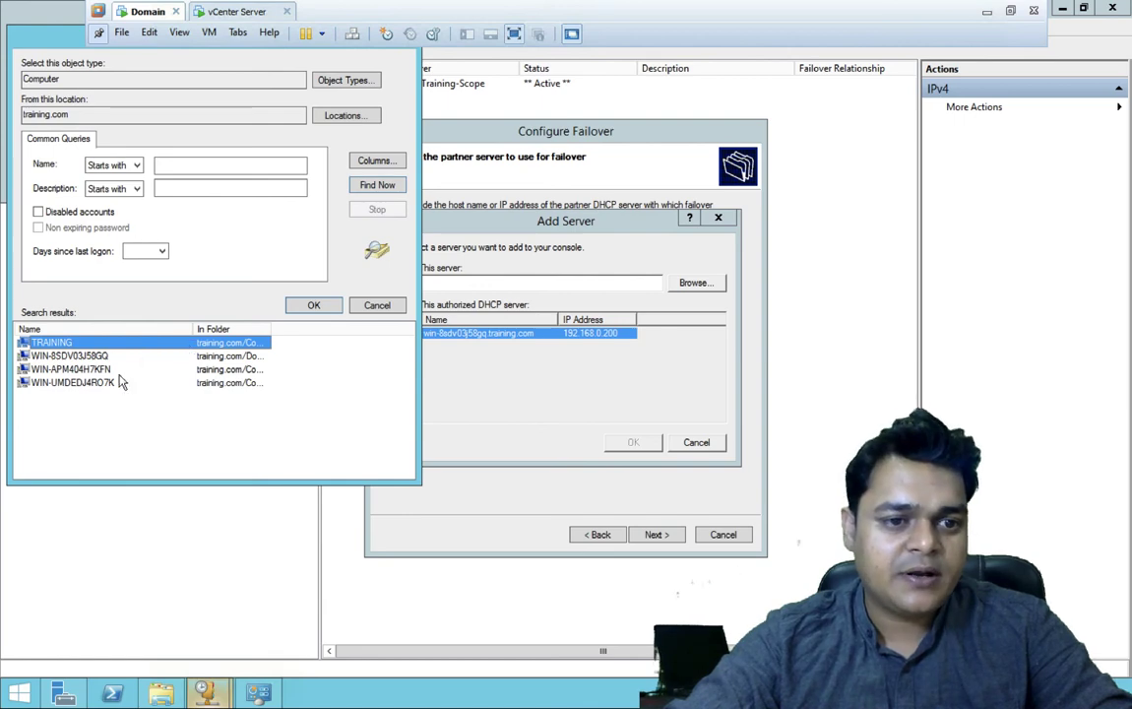
- Select WIN-APM404H7KFN in the search results and confirm it
left_click(110, 370)
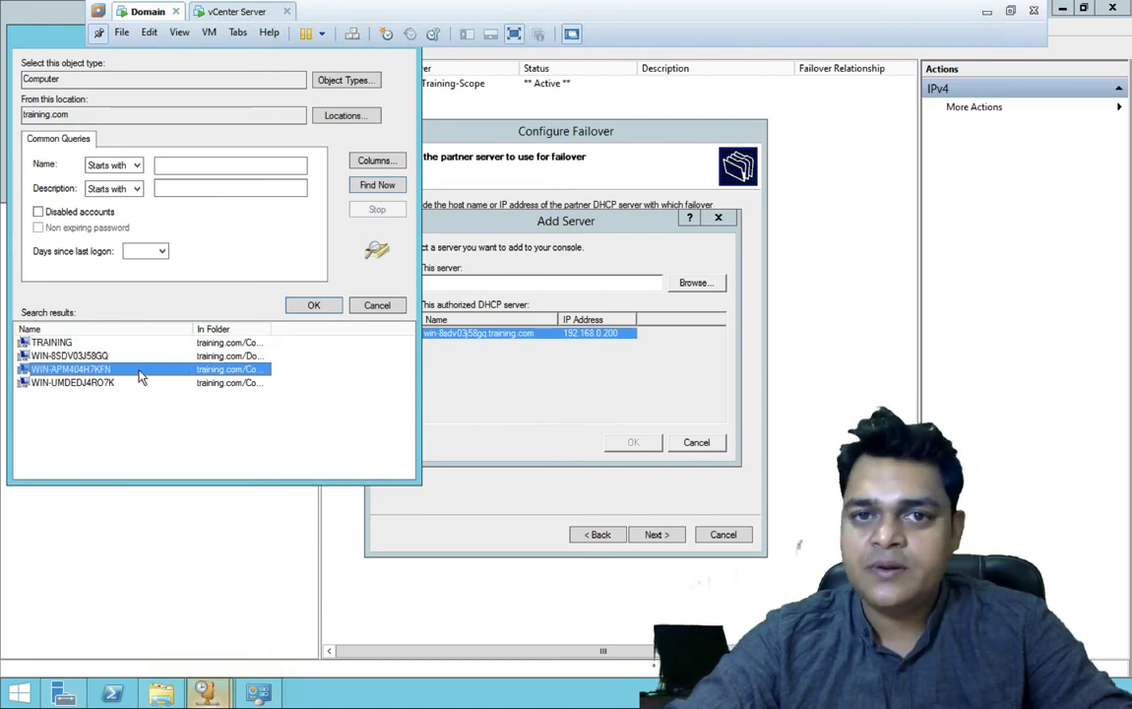
left_click(313, 305)
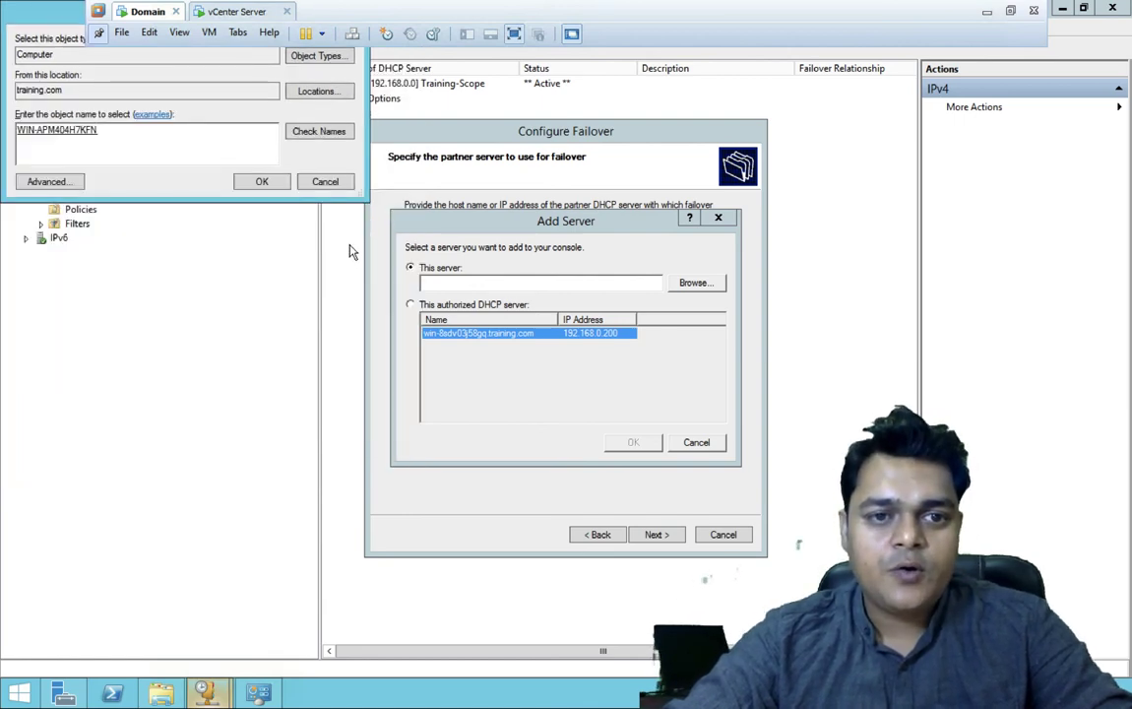
left_click(258, 182)
- Add win-apm404h7kfn as partner and reach the Load balance 50/50 relationship settings
left_click(633, 441)
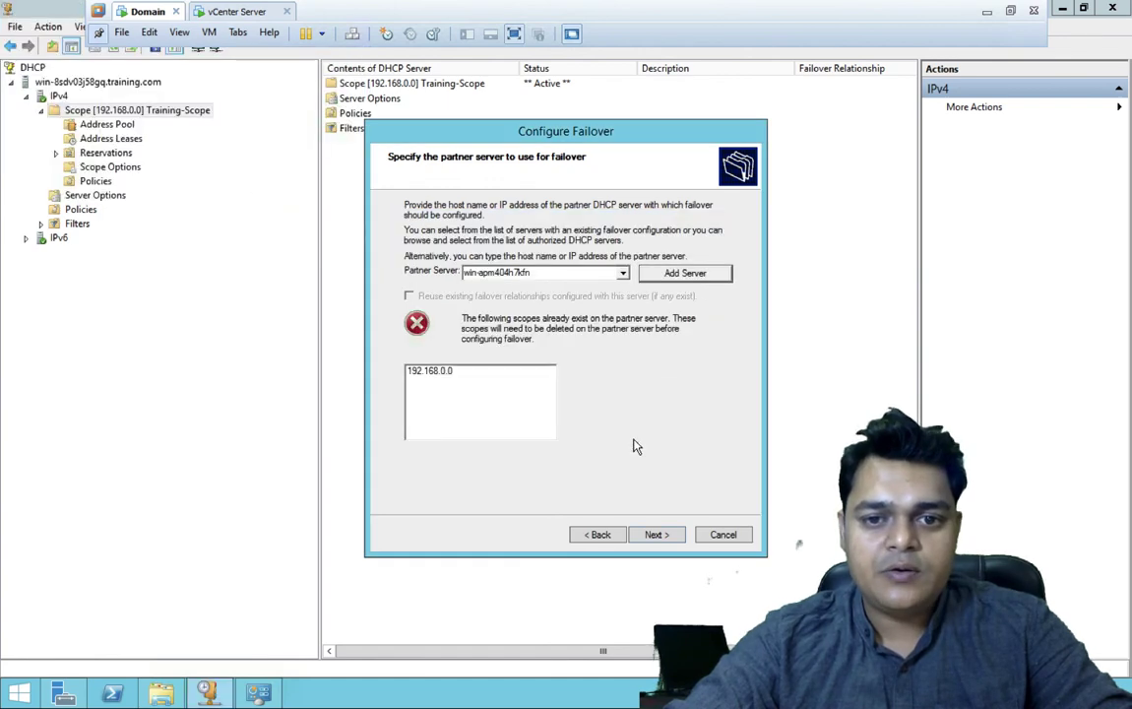
left_click(656, 535)
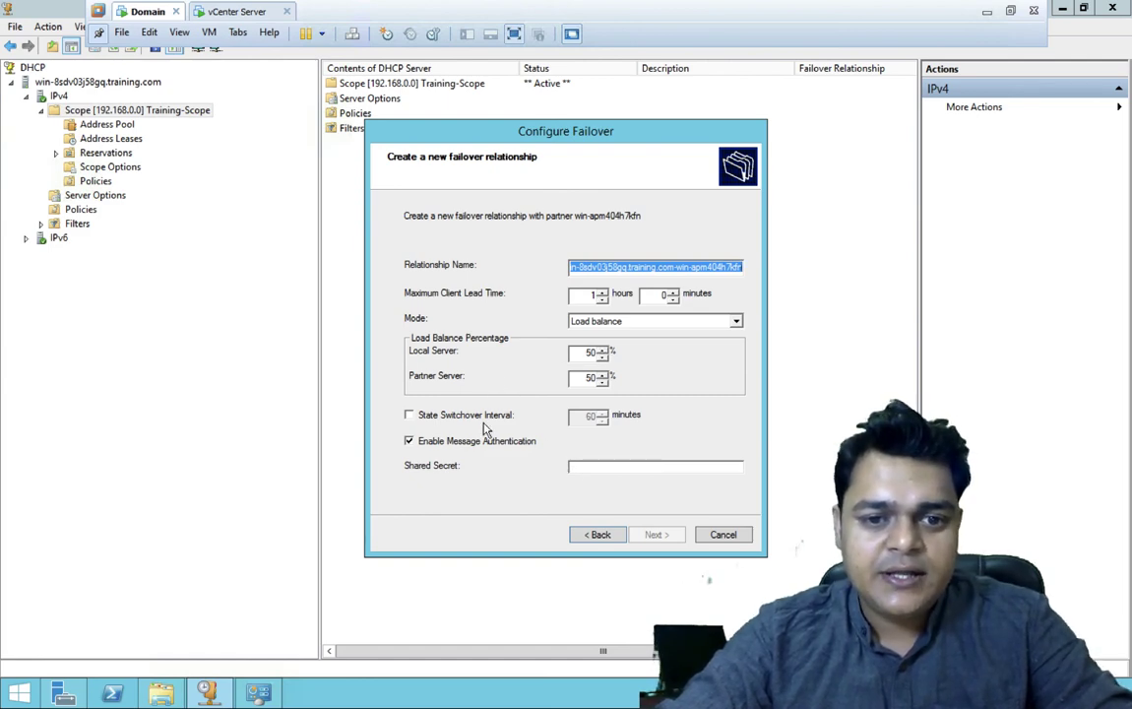
- Enter the shared secret and finish creating the load-balance failover relationship
left_click(570, 468)
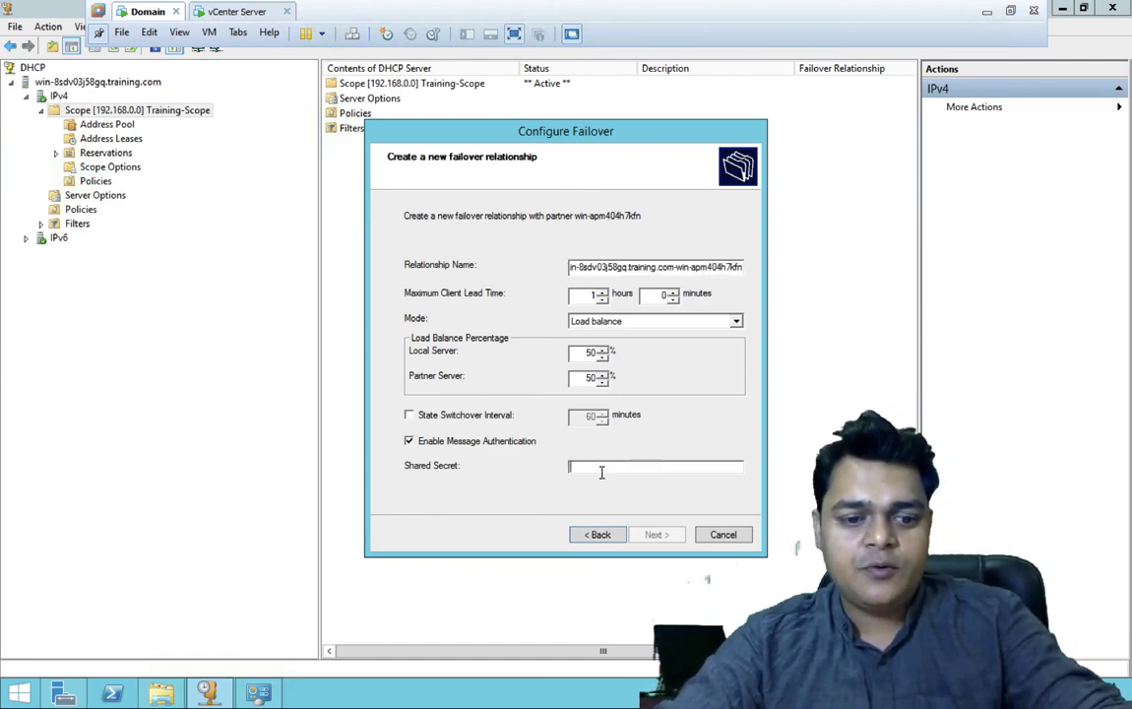
type("12345")
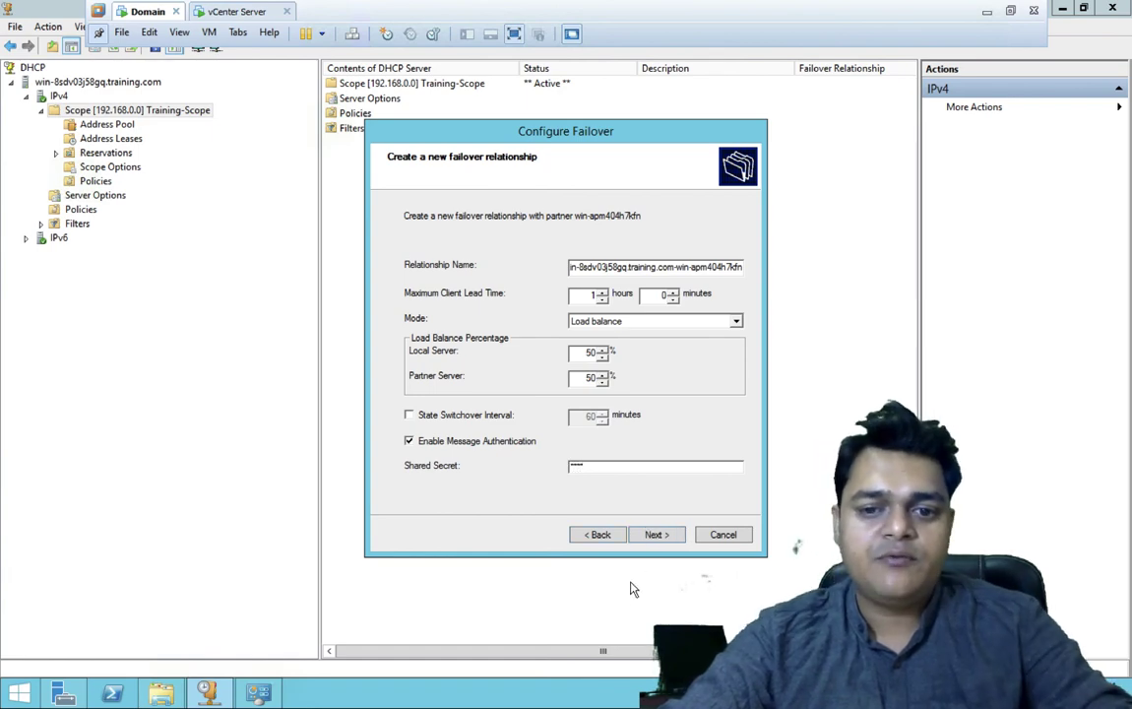
left_click(657, 537)
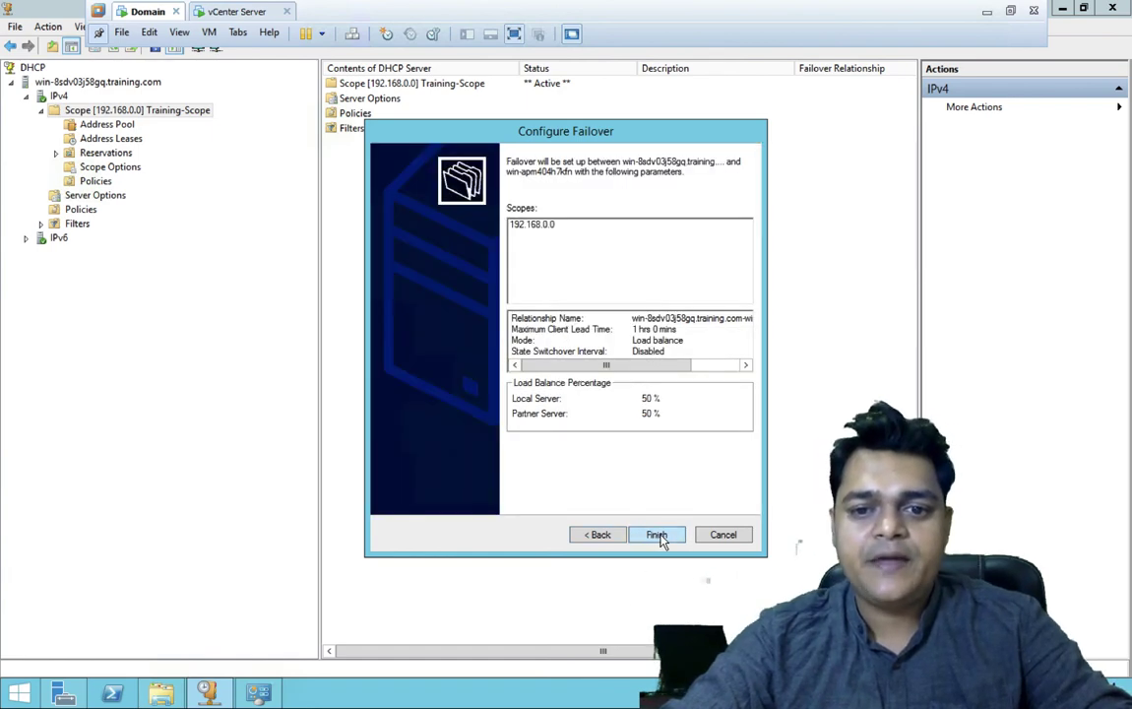
left_click(660, 537)
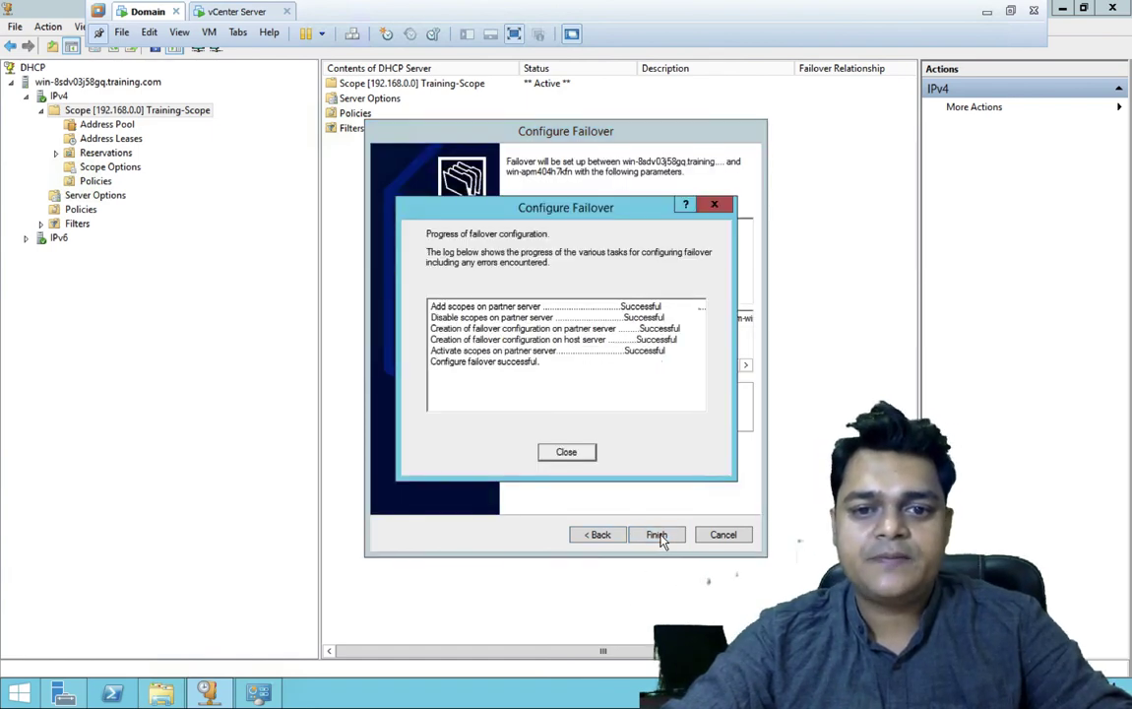
left_click(569, 453)
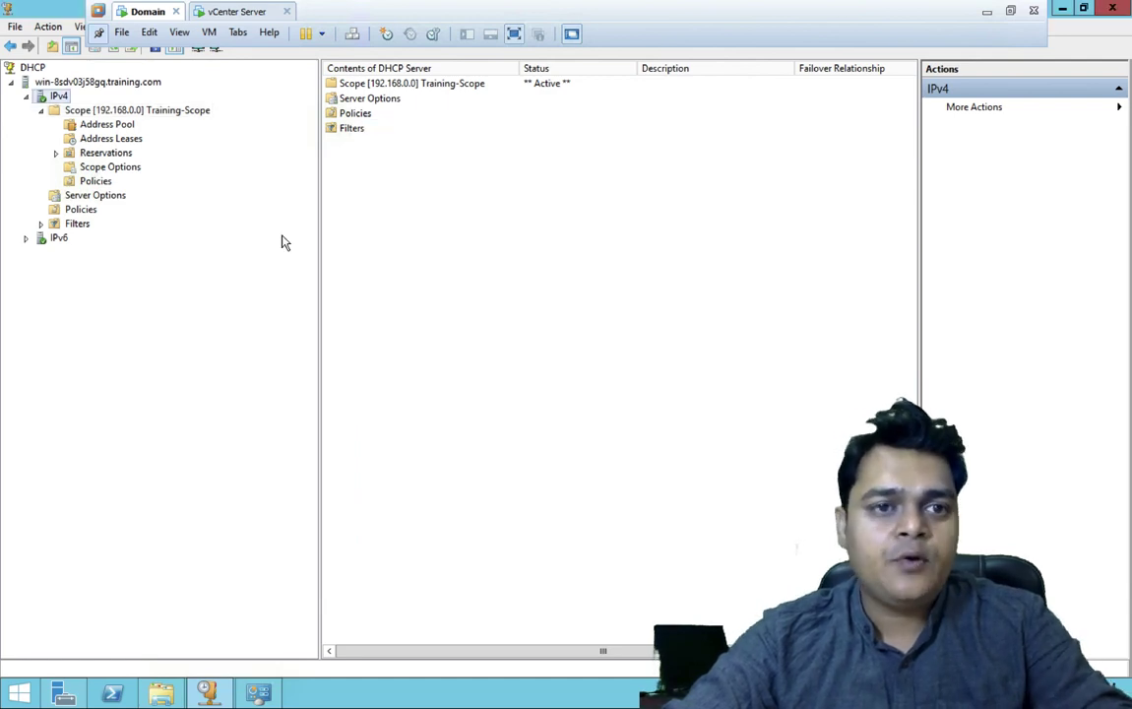
- On the partner VM, close System and This PC, refresh DHCP and open the replicated 192.168.0.0 Training-Scope
left_click(237, 12)
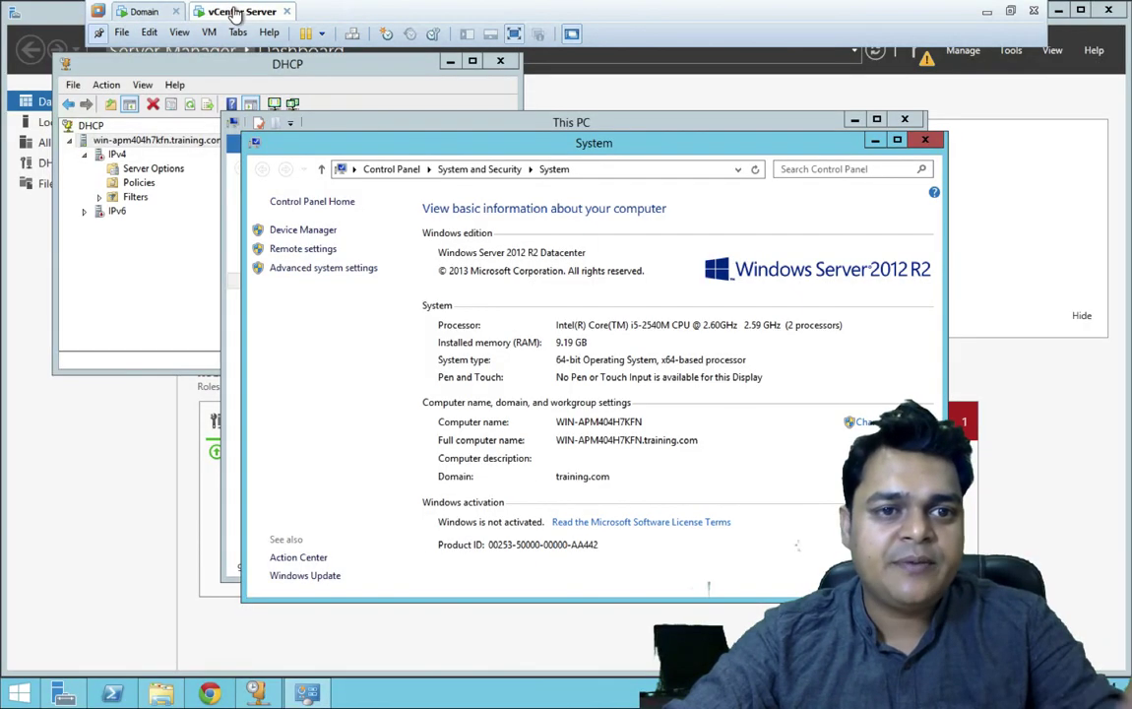
left_click(924, 140)
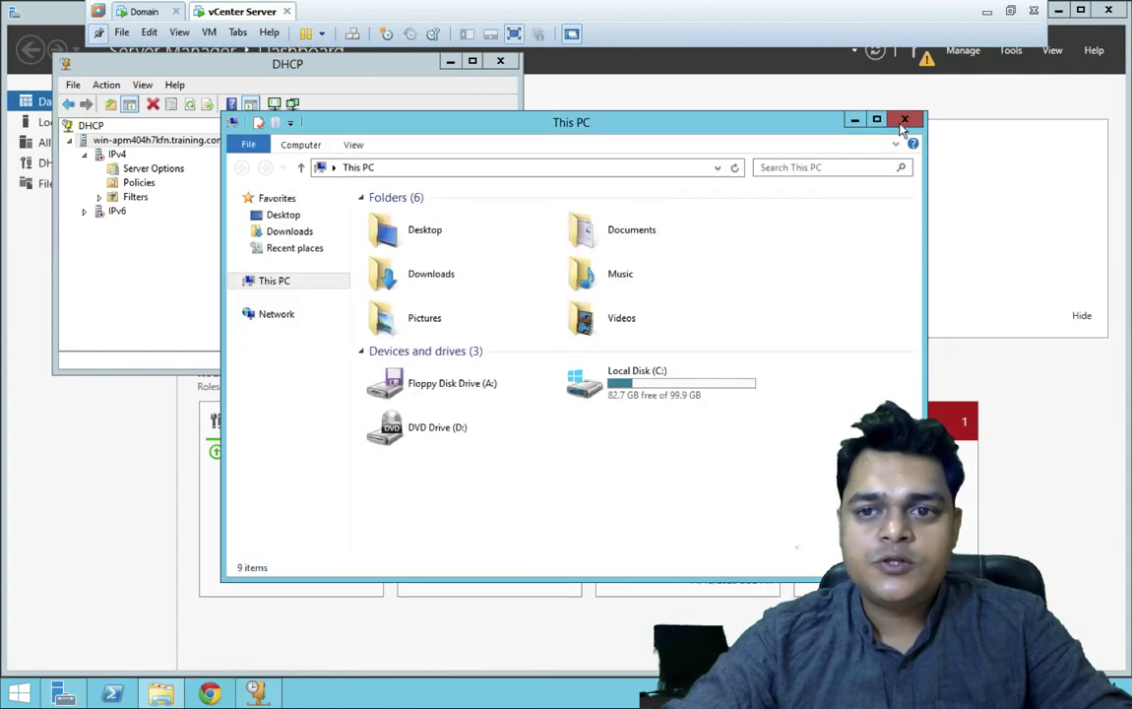
left_click(904, 120)
left_click(191, 105)
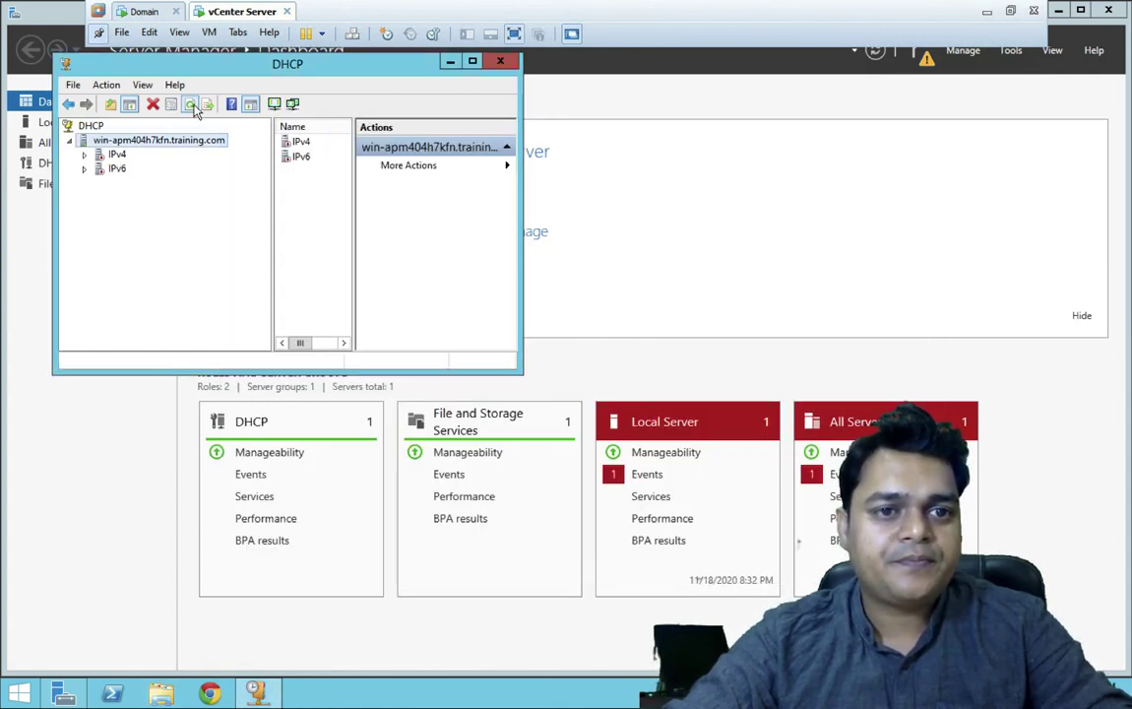
left_click(85, 155)
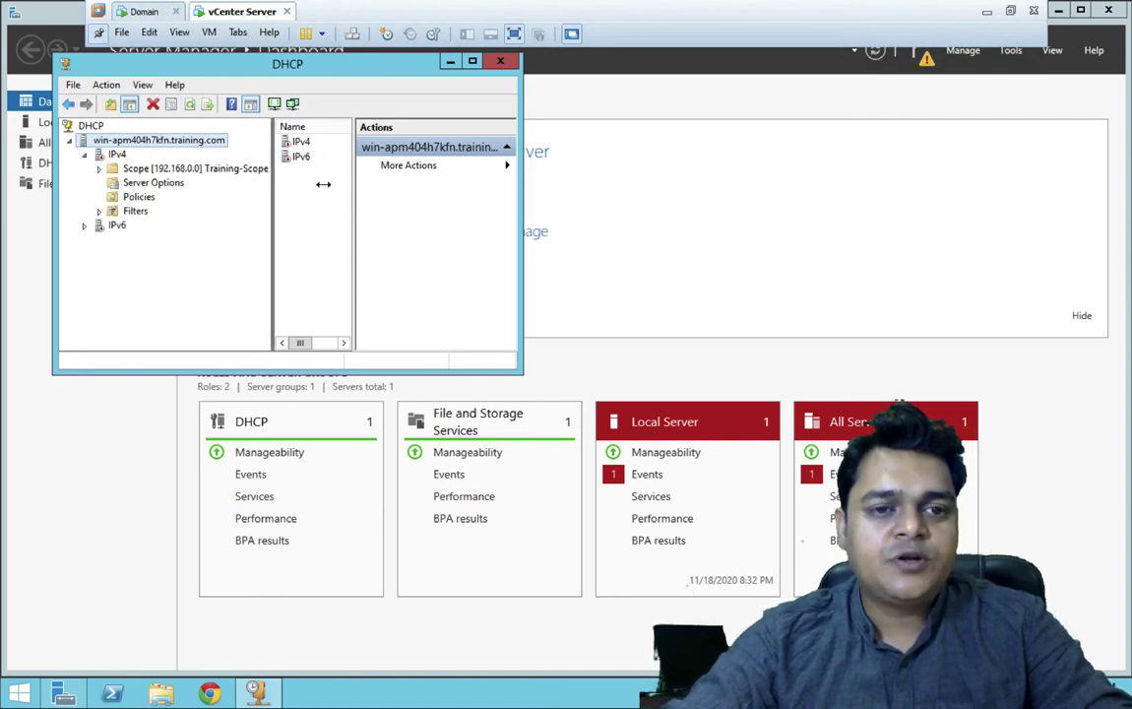
double_click(180, 169)
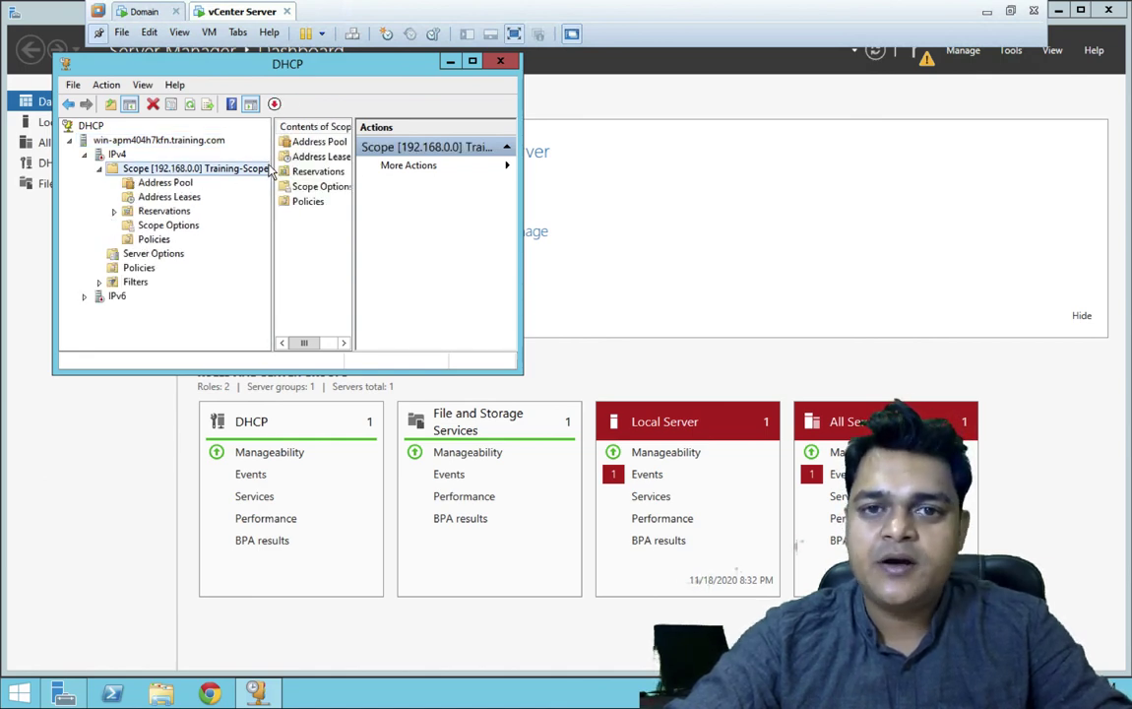
- Compare the Training-Scope on the primary and partner servers, then return to the Mac desktop
left_click(141, 11)
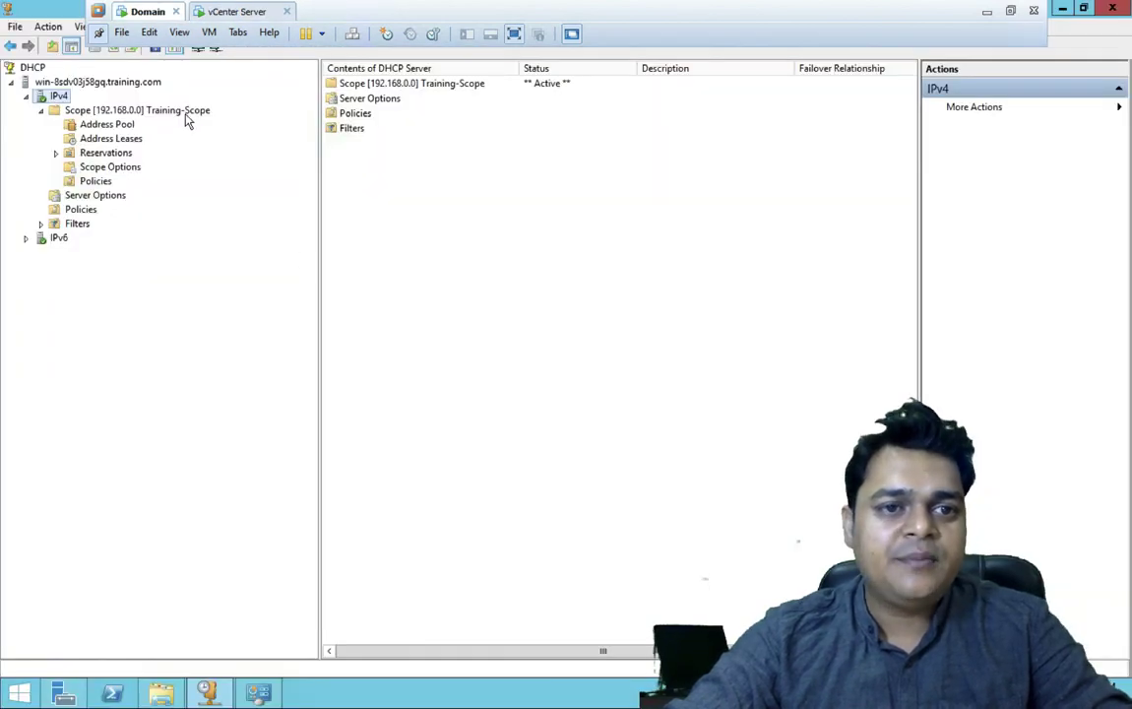
left_click(120, 112)
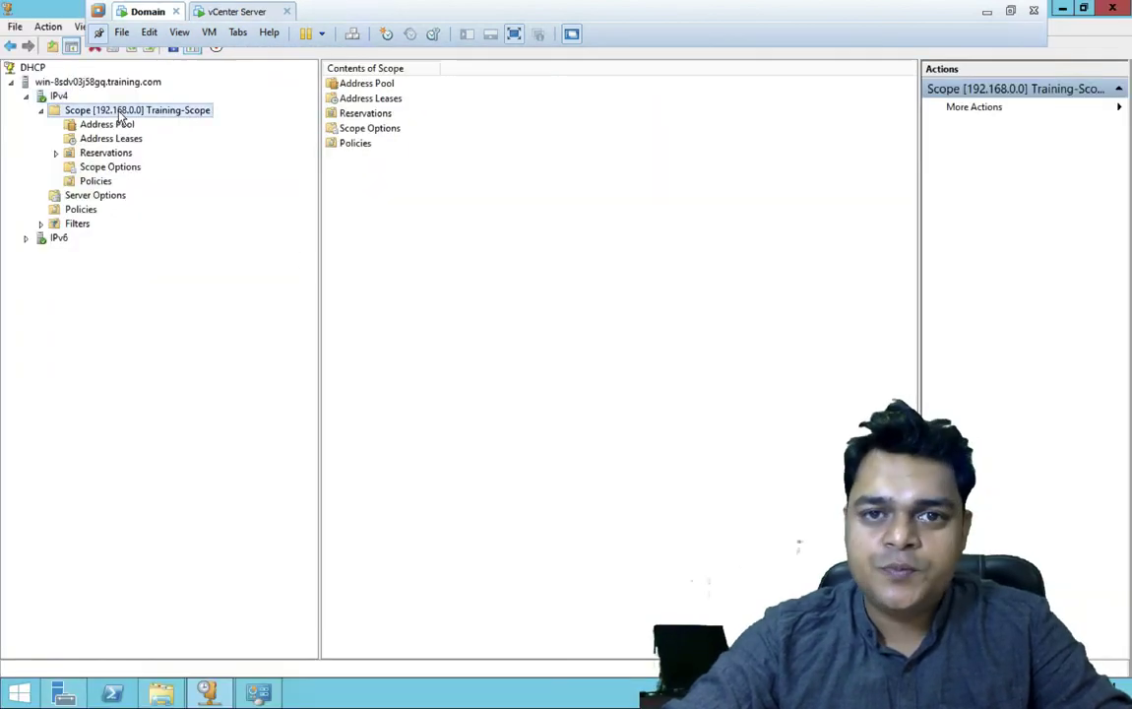
left_click(235, 13)
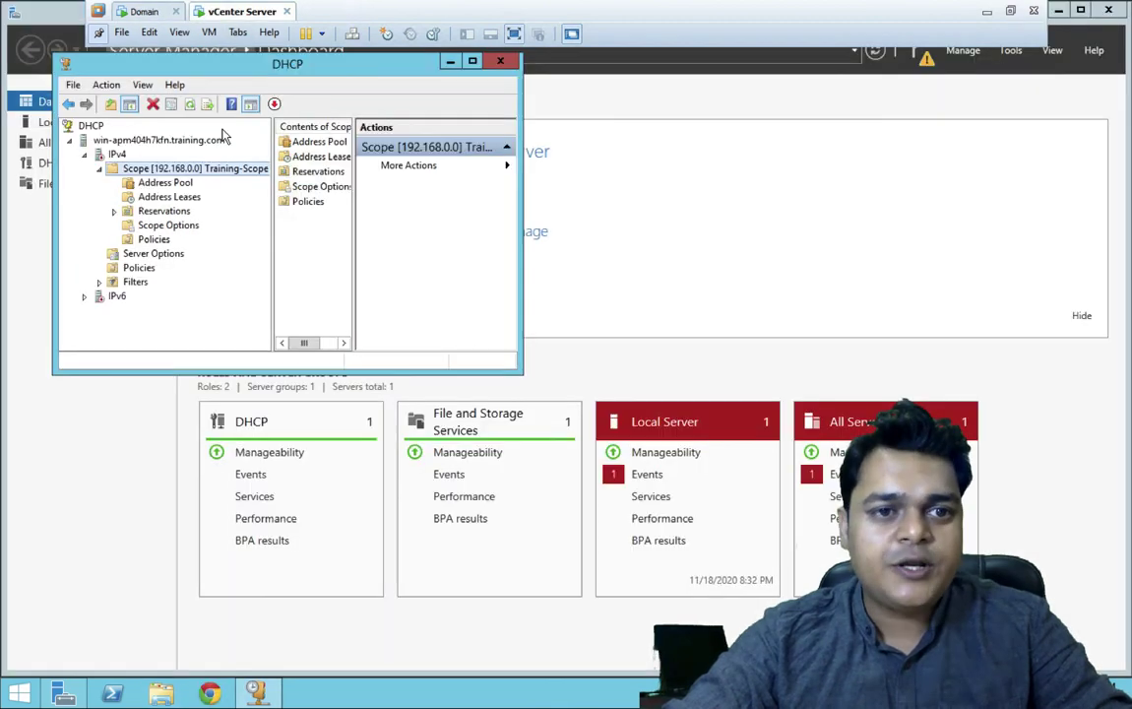
left_click(116, 155)
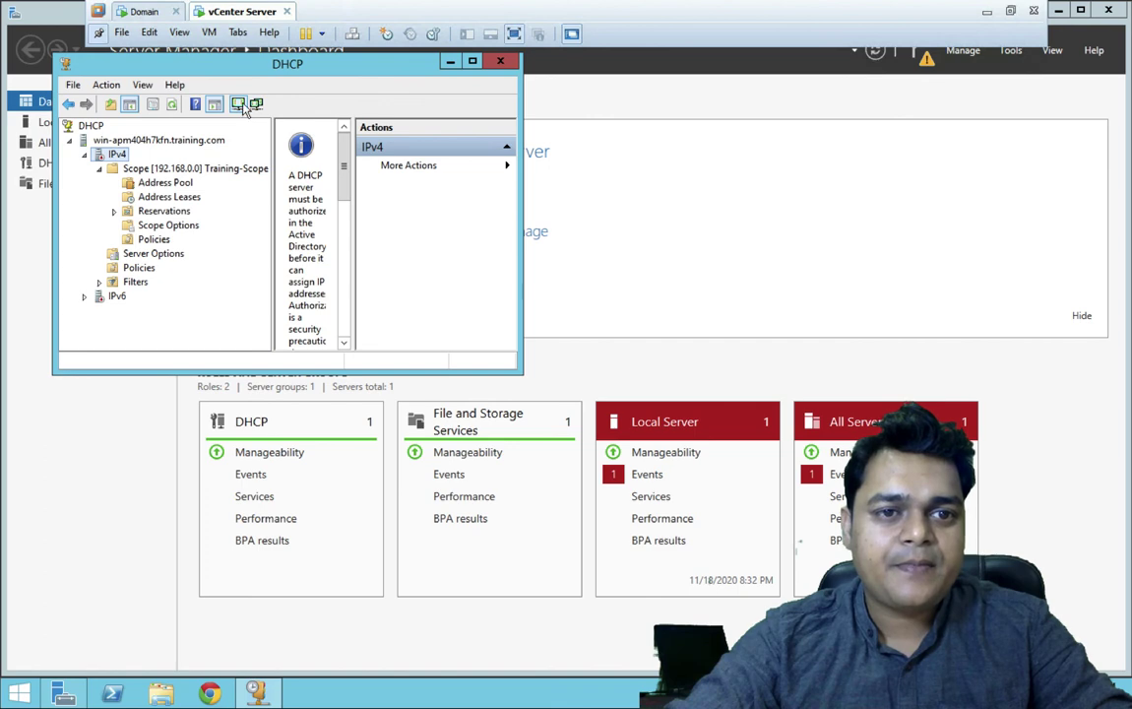
left_click(175, 167)
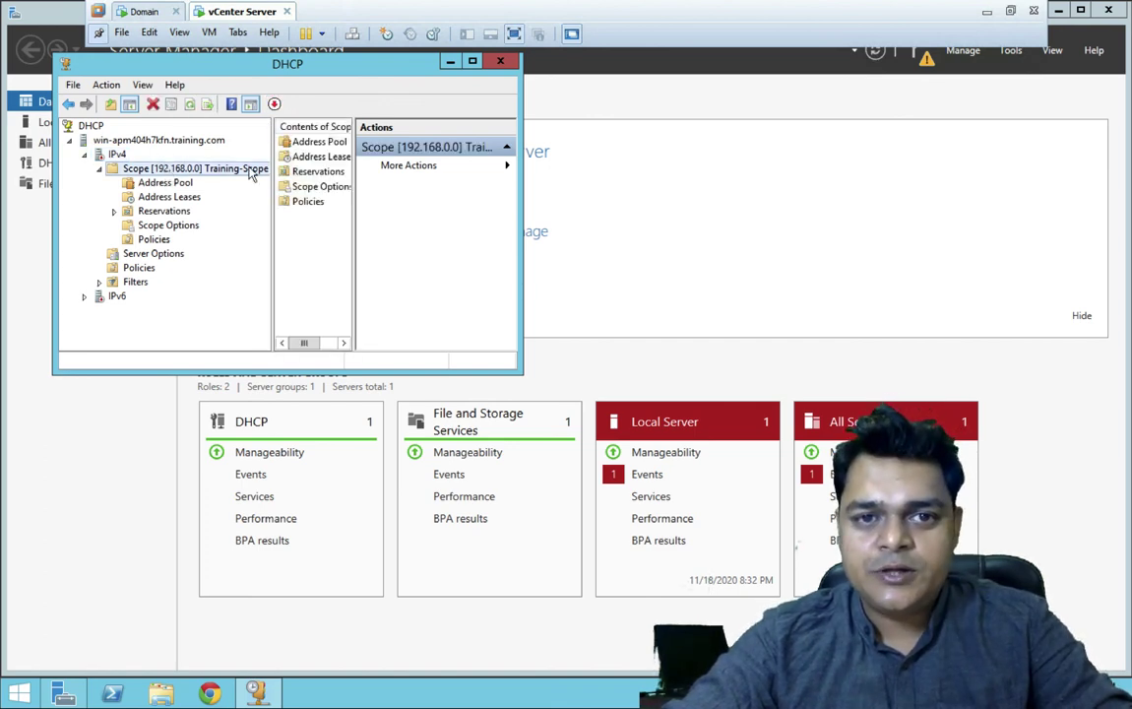
key("ctrl+Left")
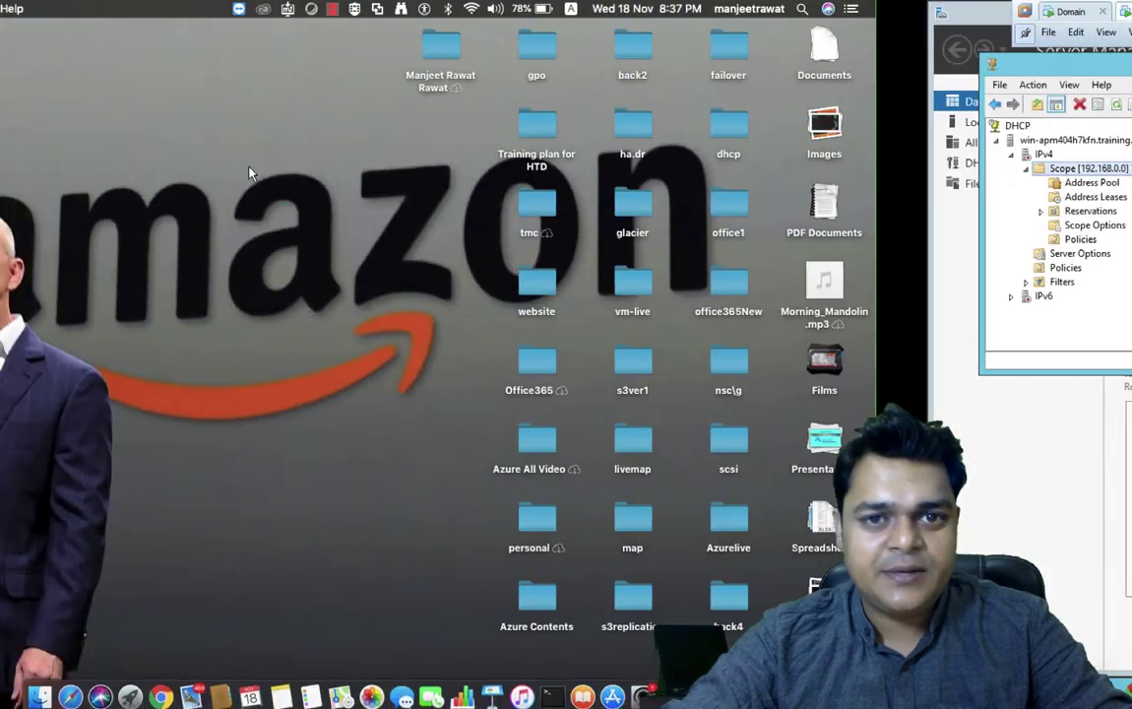
key("ctrl+Right")
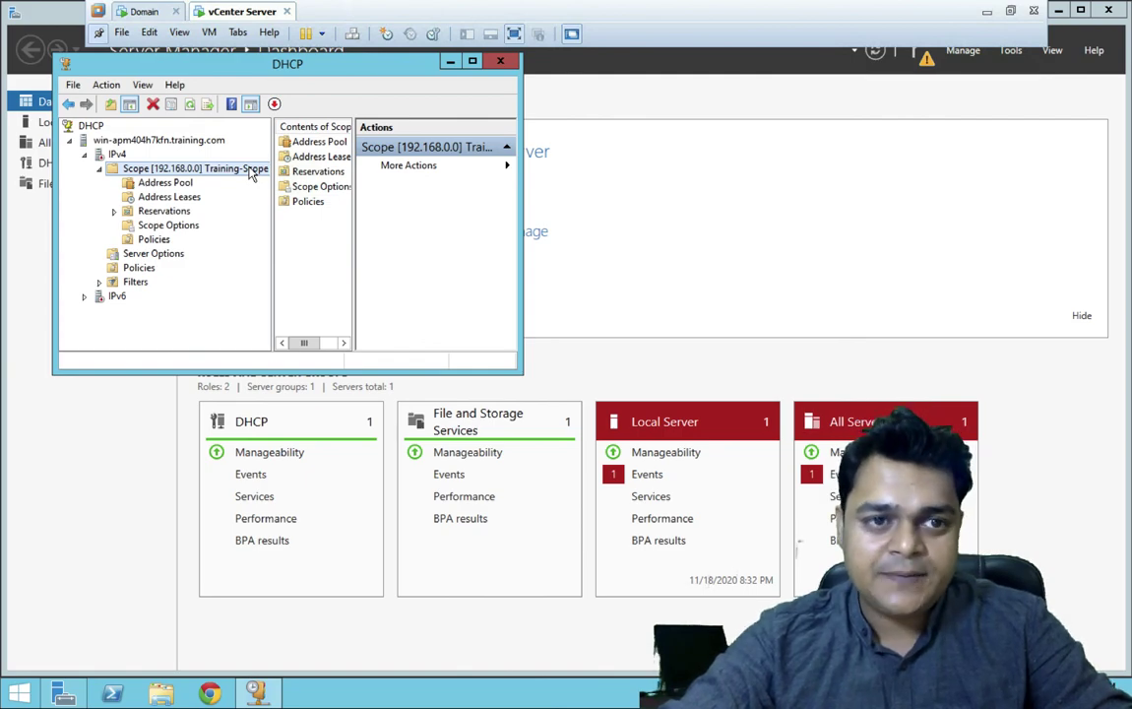
key("ctrl+Left")
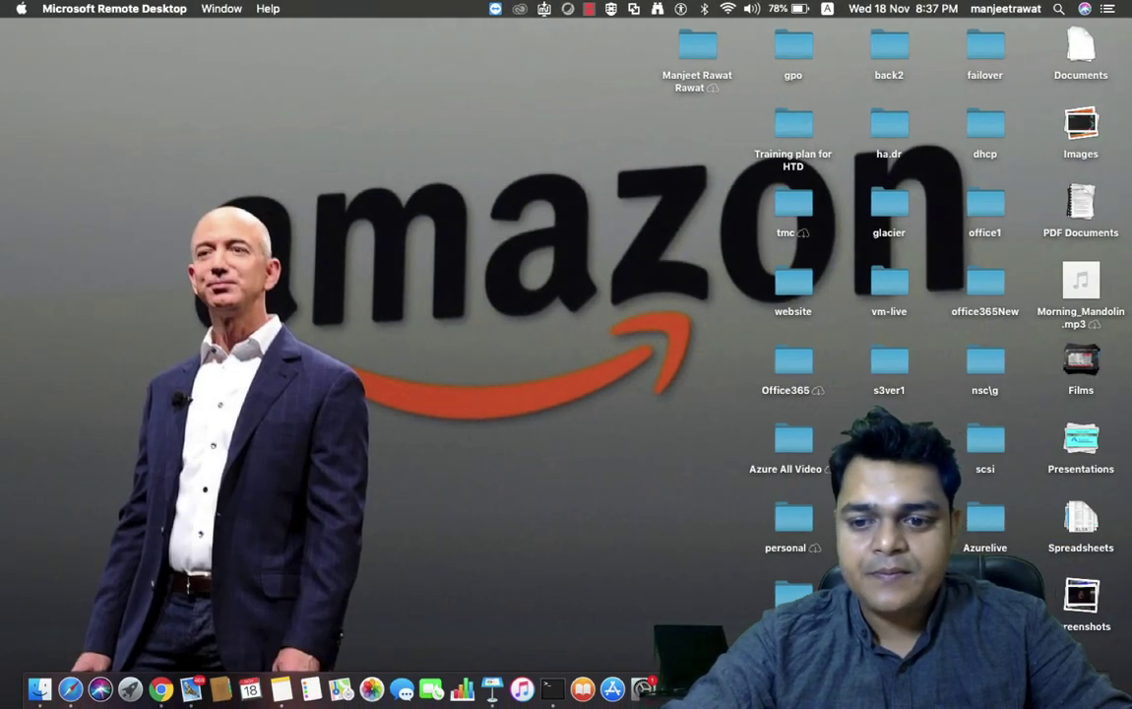
right_click(1011, 689)
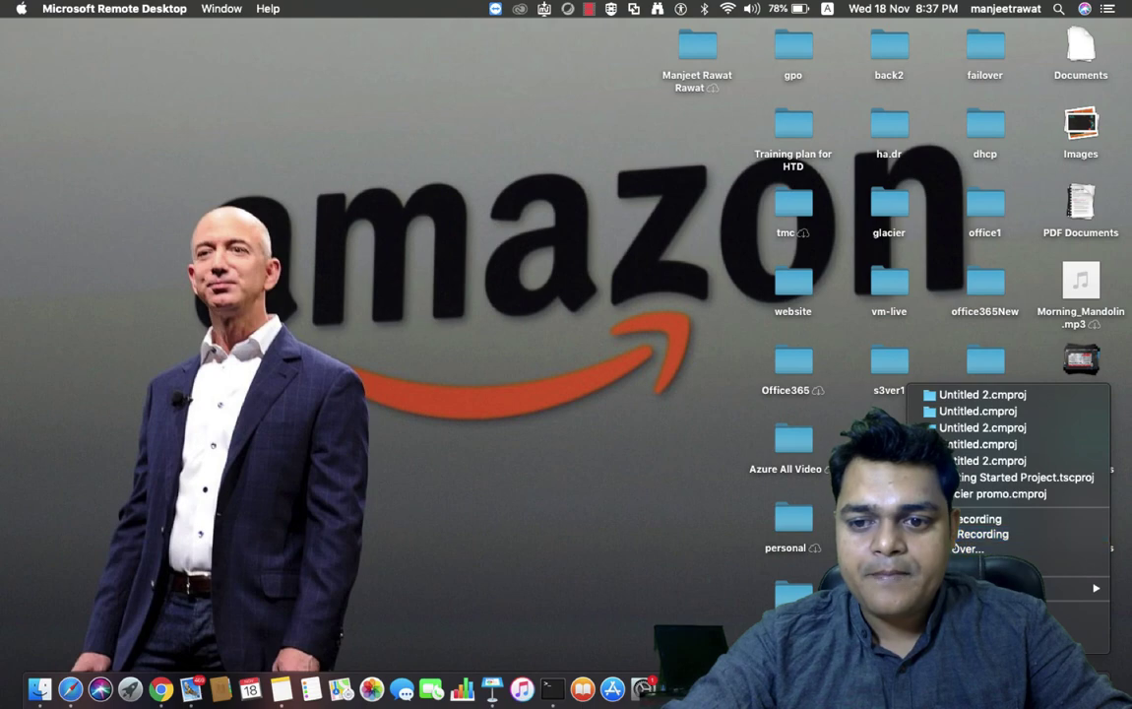
key("ctrl+Right")
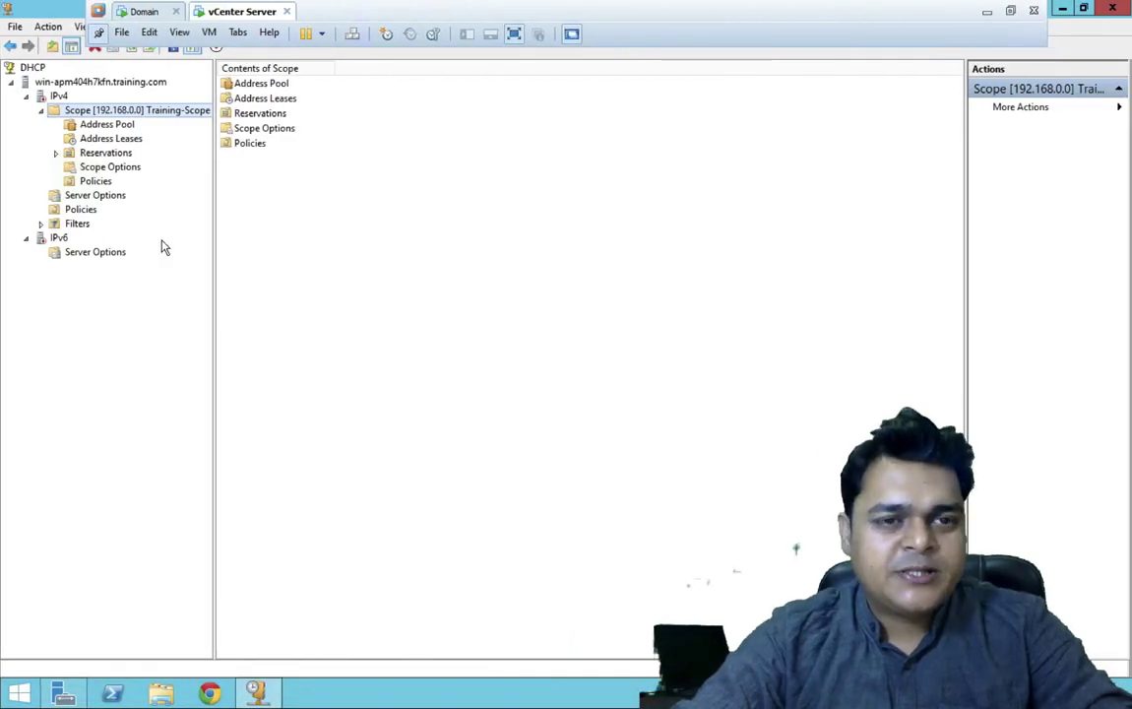
left_click(128, 12)
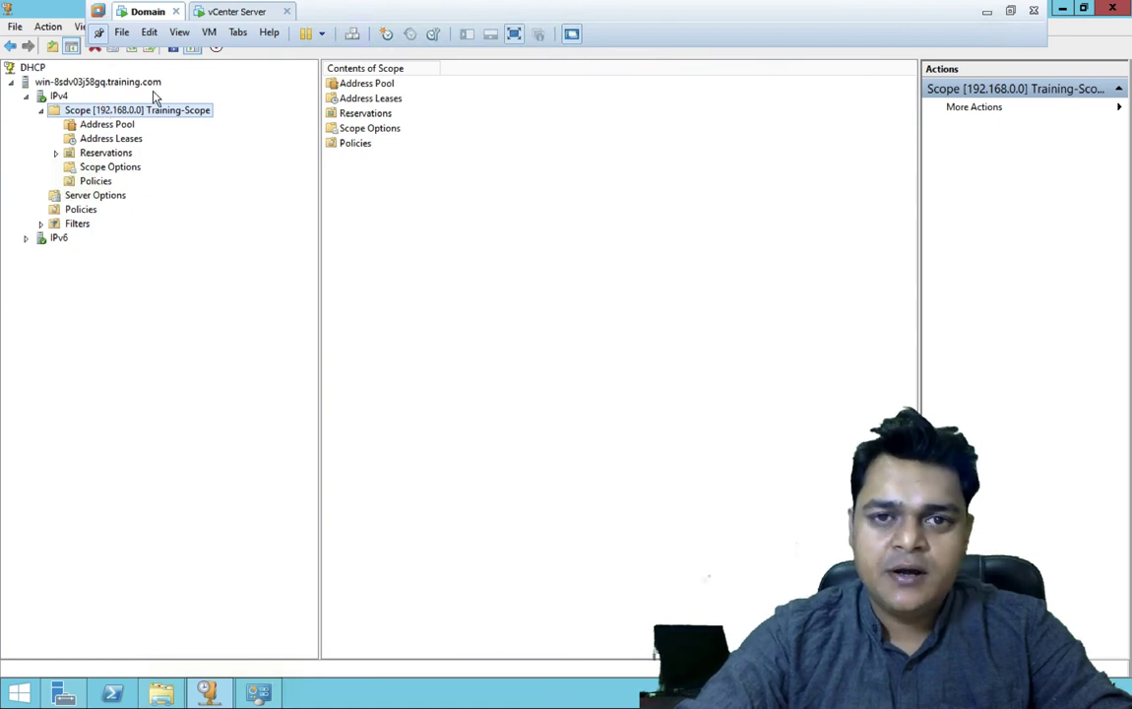
left_click(249, 12)
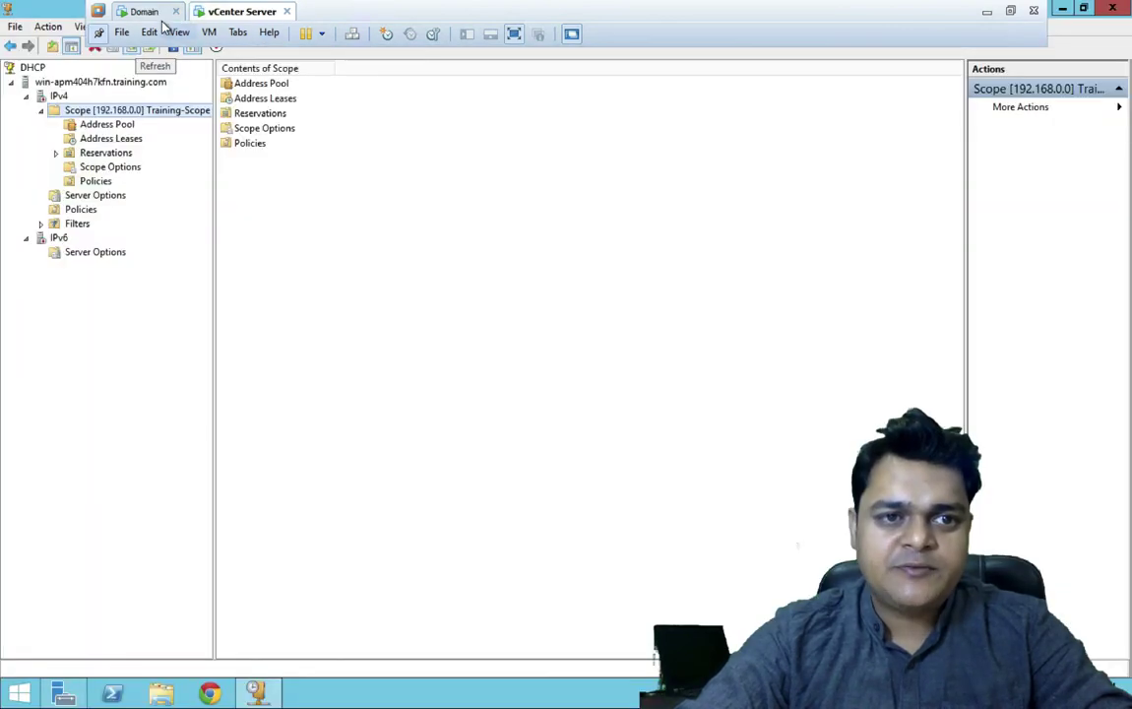
left_click(141, 12)
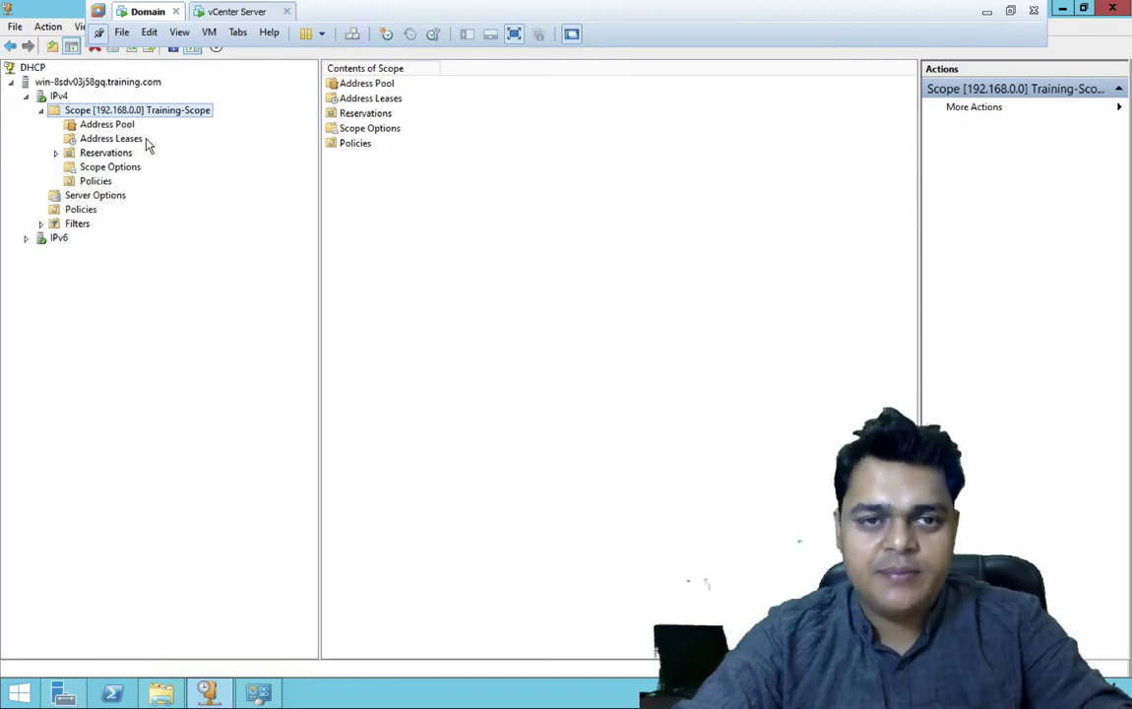
key("ctrl+Right")
key("ctrl+Right")
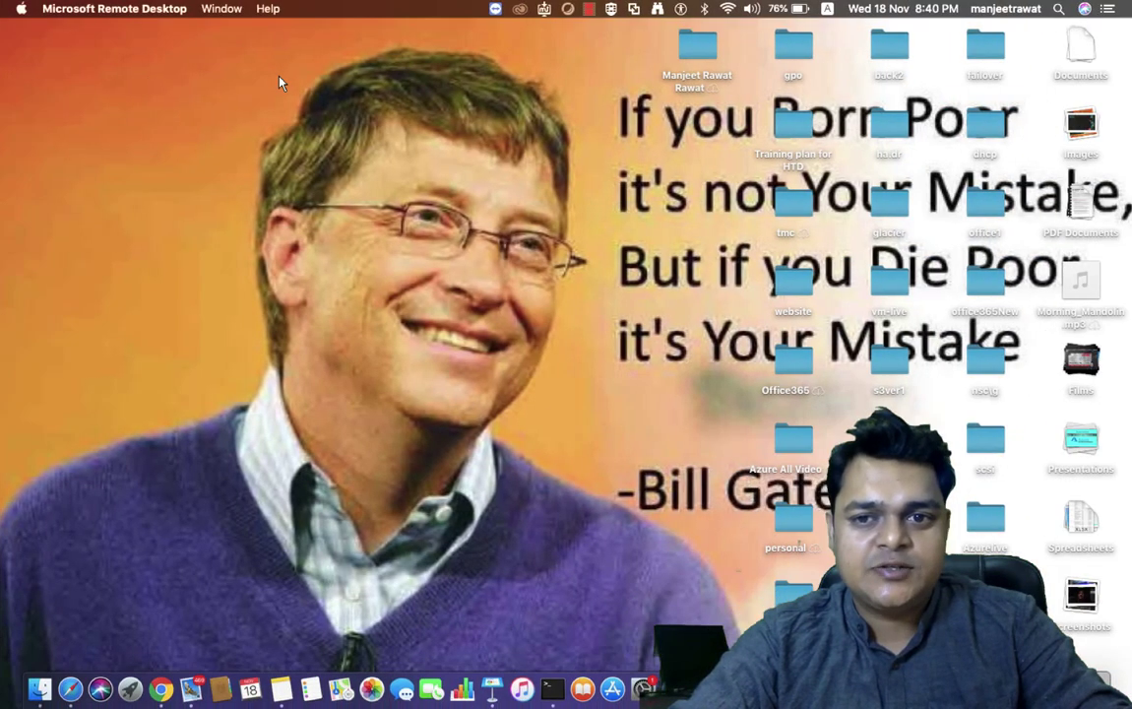
key("ctrl+Right")
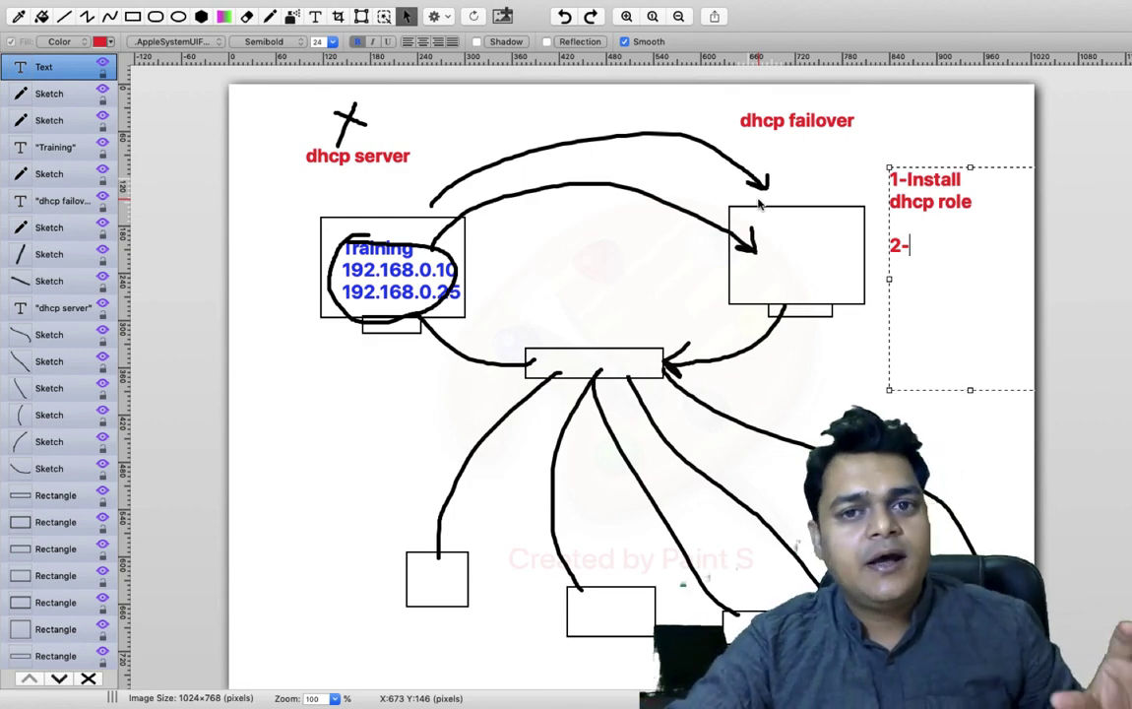
key("ctrl+Left")
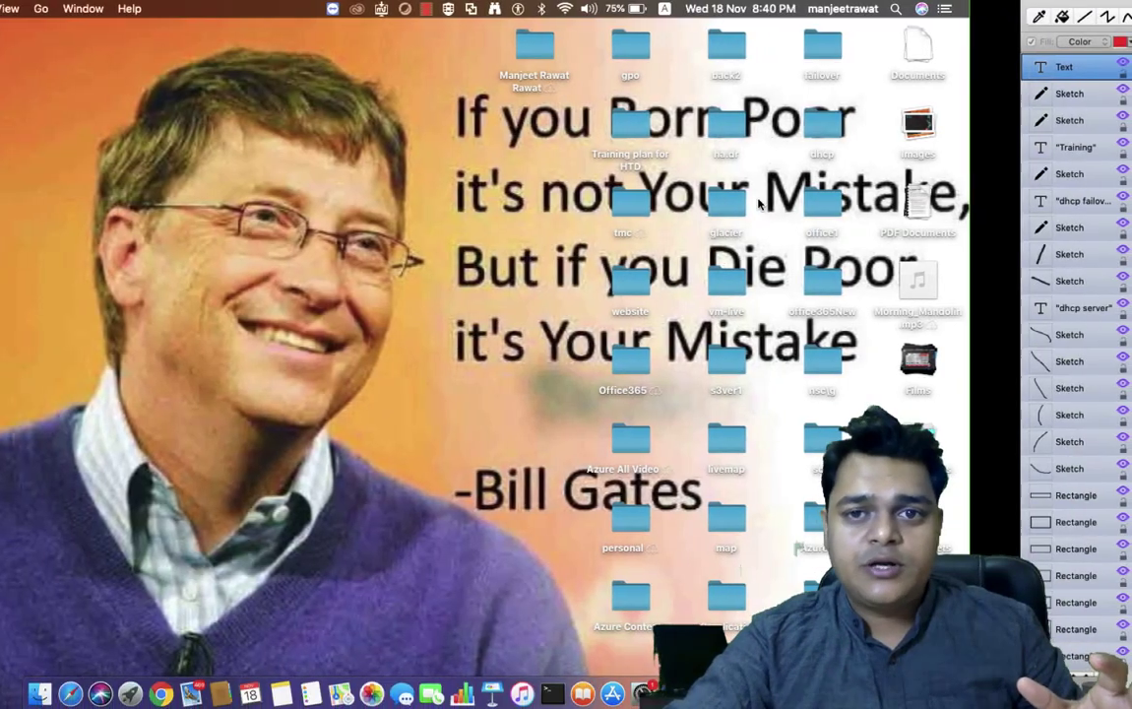